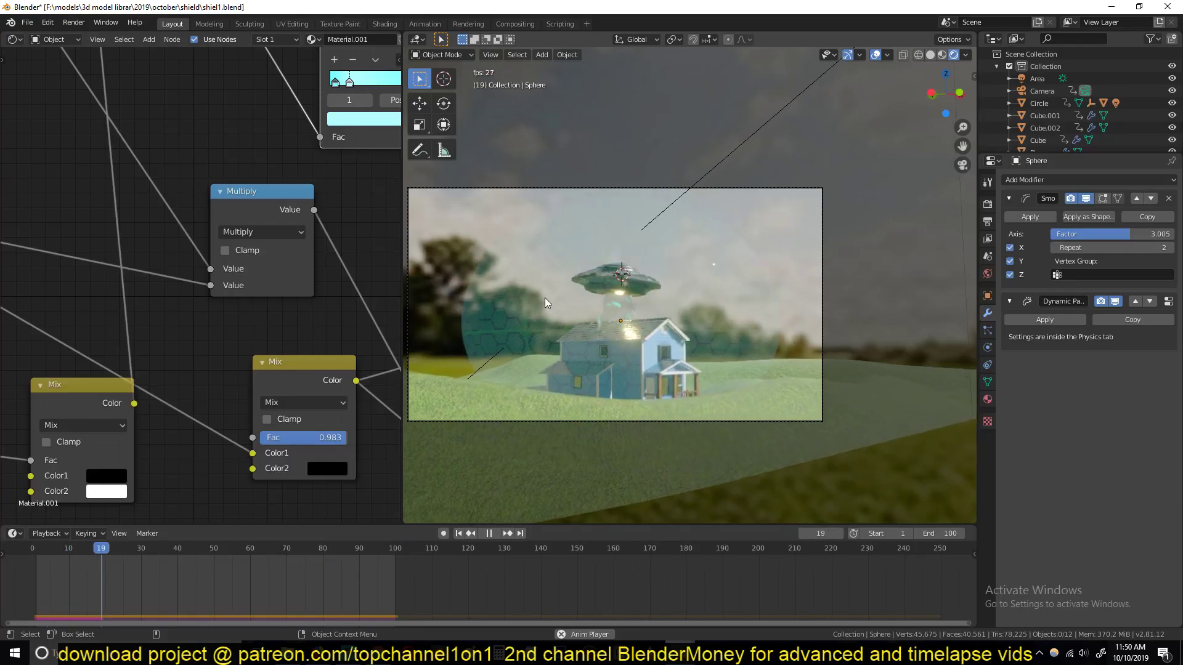
Step: Examine the finished shield animation around the house from several angles, along with its material node setup
scroll(558, 265, "down", 2)
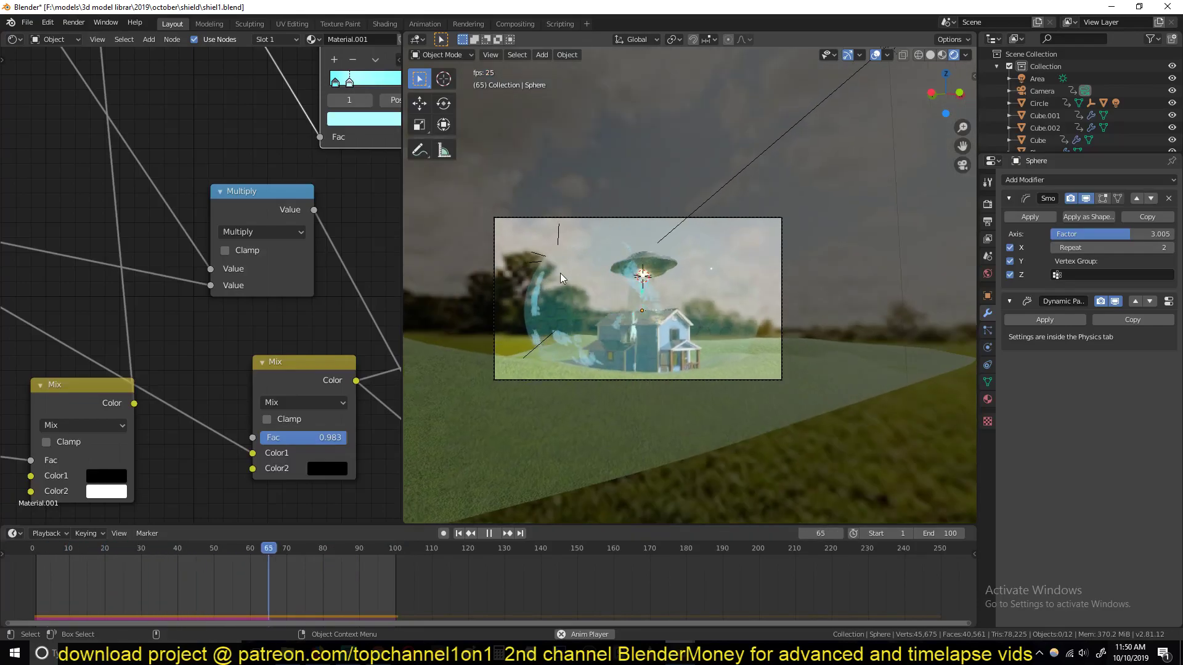
middle_click_drag(586, 324, 642, 249)
middle_click_drag(534, 308, 616, 300)
scroll(682, 312, "up", 3)
scroll(741, 293, "down", 5)
scroll(741, 293, "up", 2)
key("space")
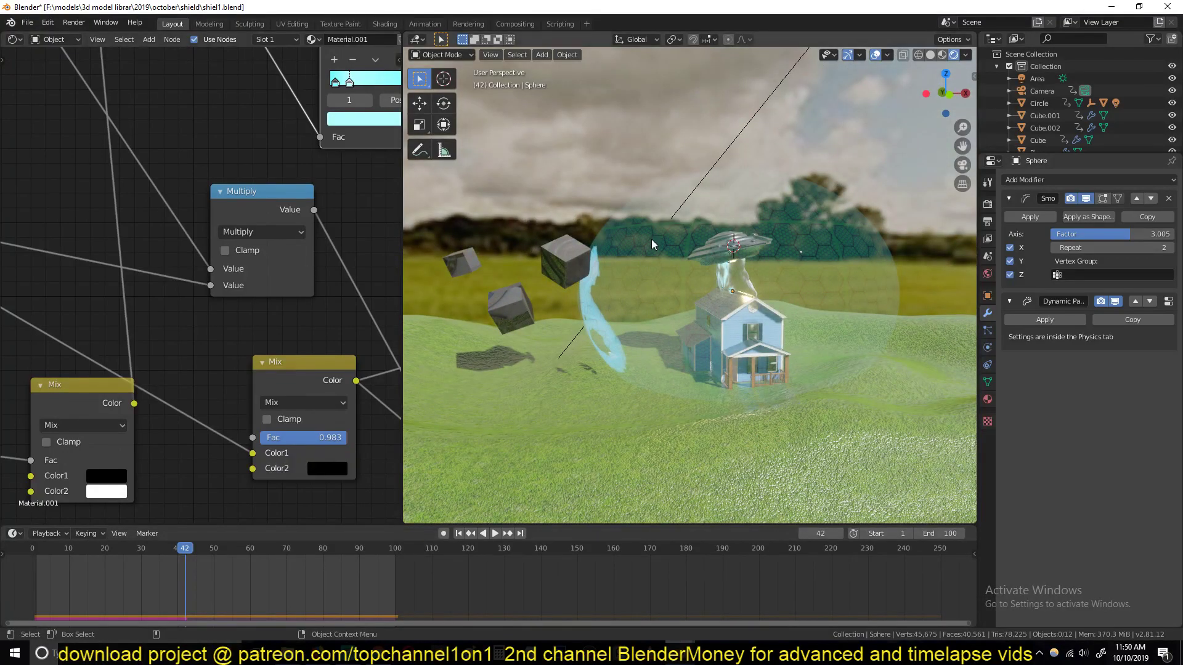
scroll(308, 223, "down", 6)
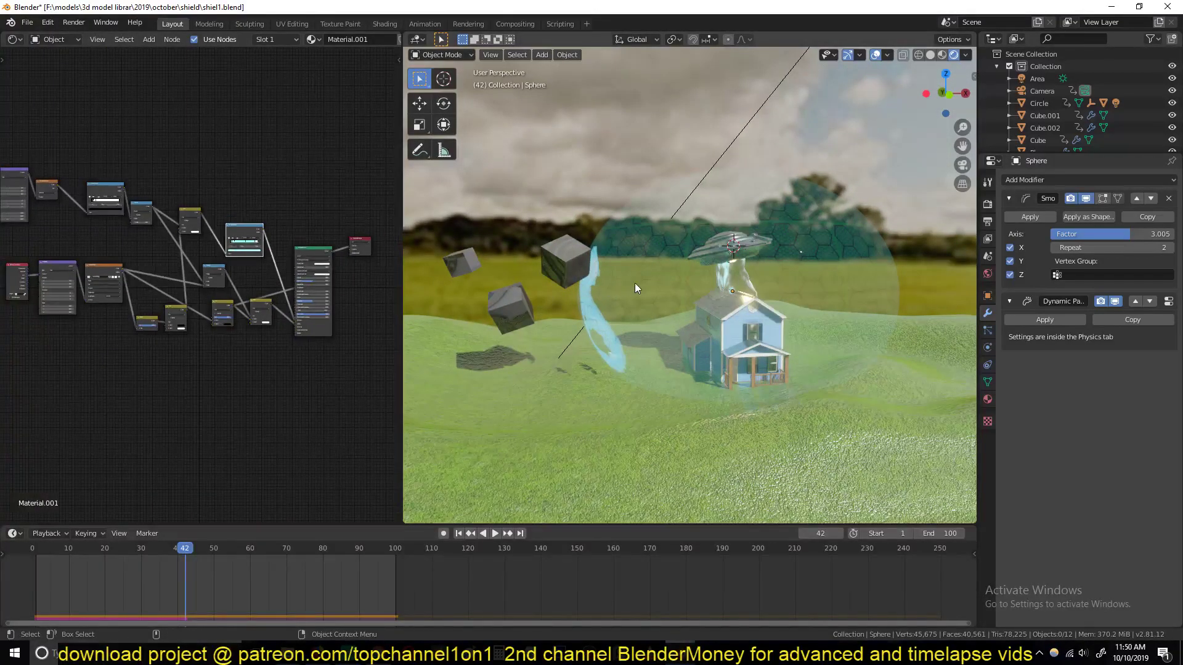
middle_click_drag(637, 288, 685, 249)
middle_click_drag(578, 242, 530, 269)
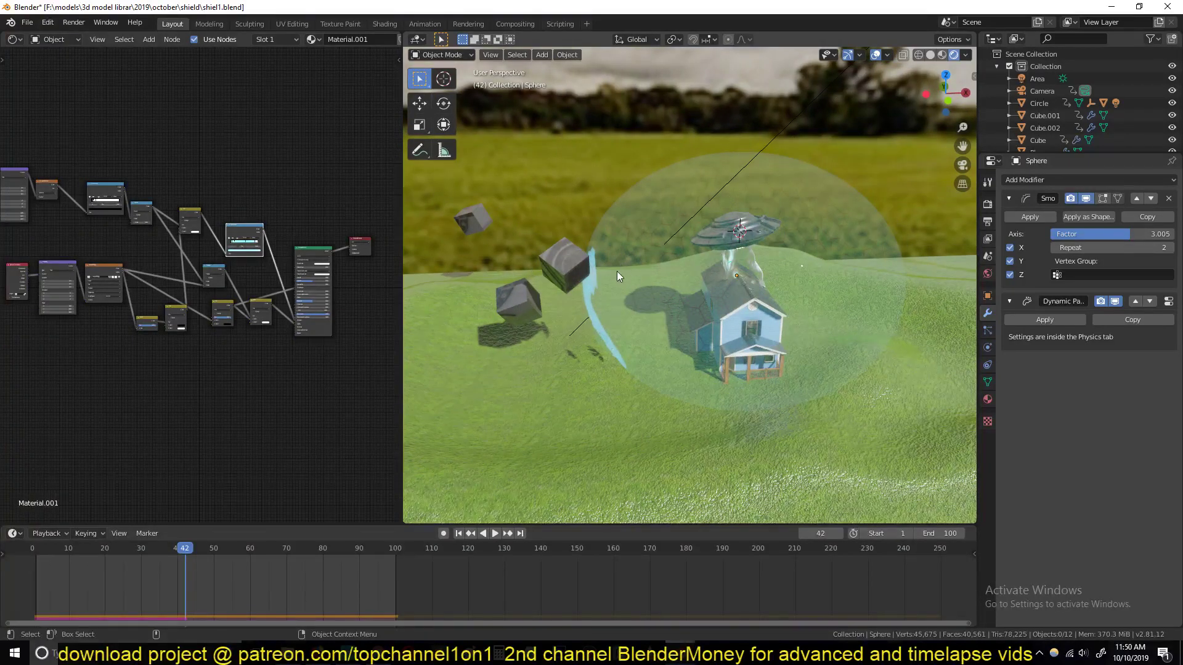
key("space")
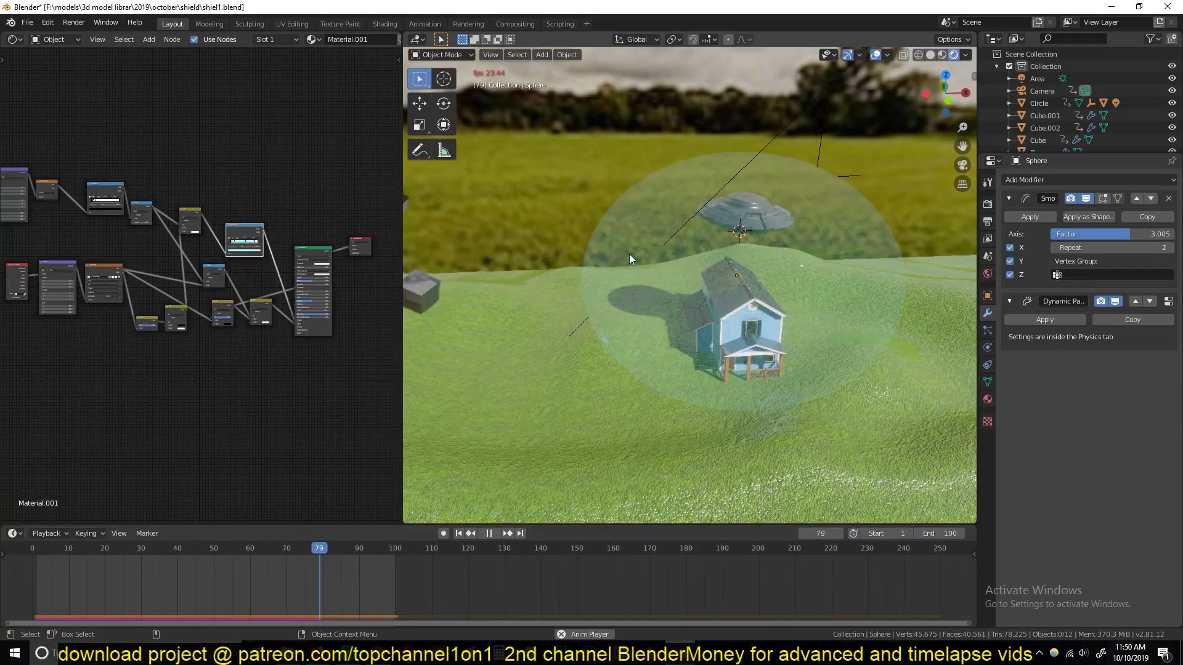
Step: Switch to the new, empty Blender project and delete the default cube from the scene
mouse_move(681, 653)
left_click(723, 600)
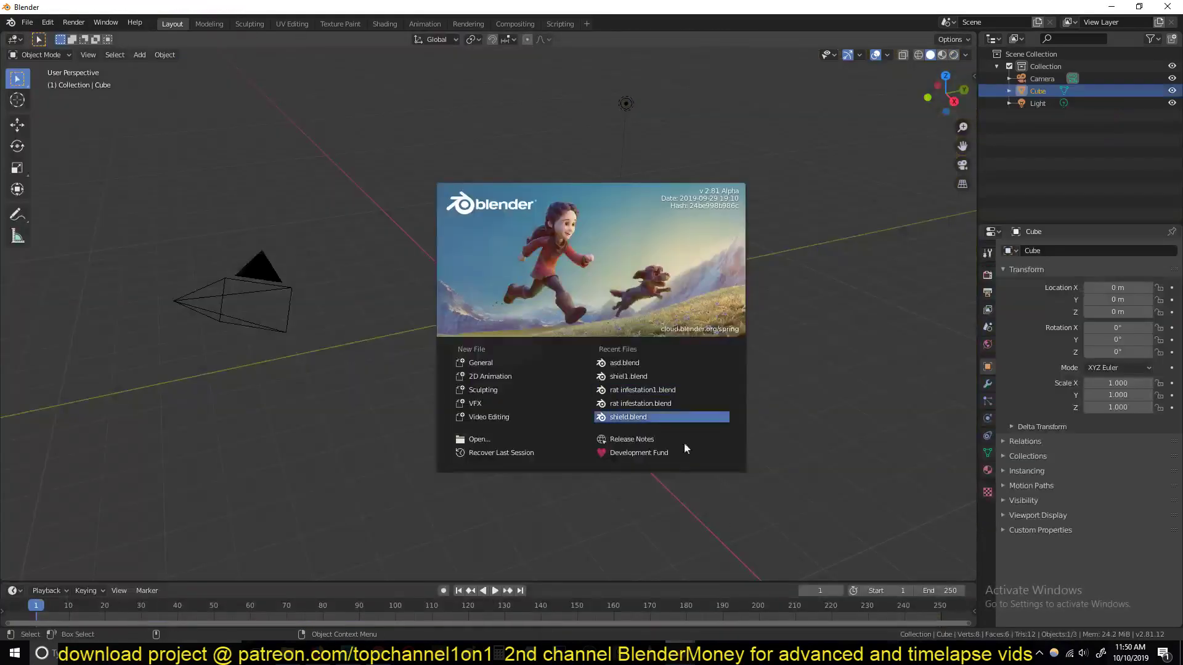
left_click(678, 381)
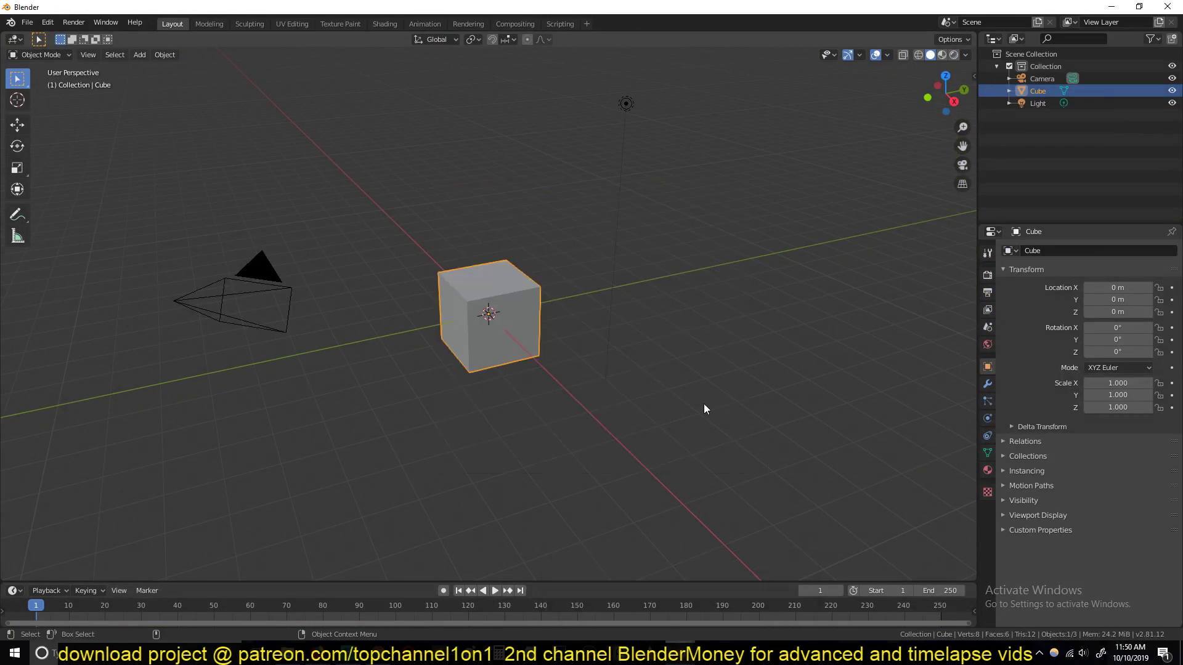
right_click(509, 316)
key("x")
left_click(656, 279)
Step: Add a UV sphere at the world origin and scale it uniformly to about 3.6
key("shift+a")
mouse_move(516, 324)
left_click(592, 358)
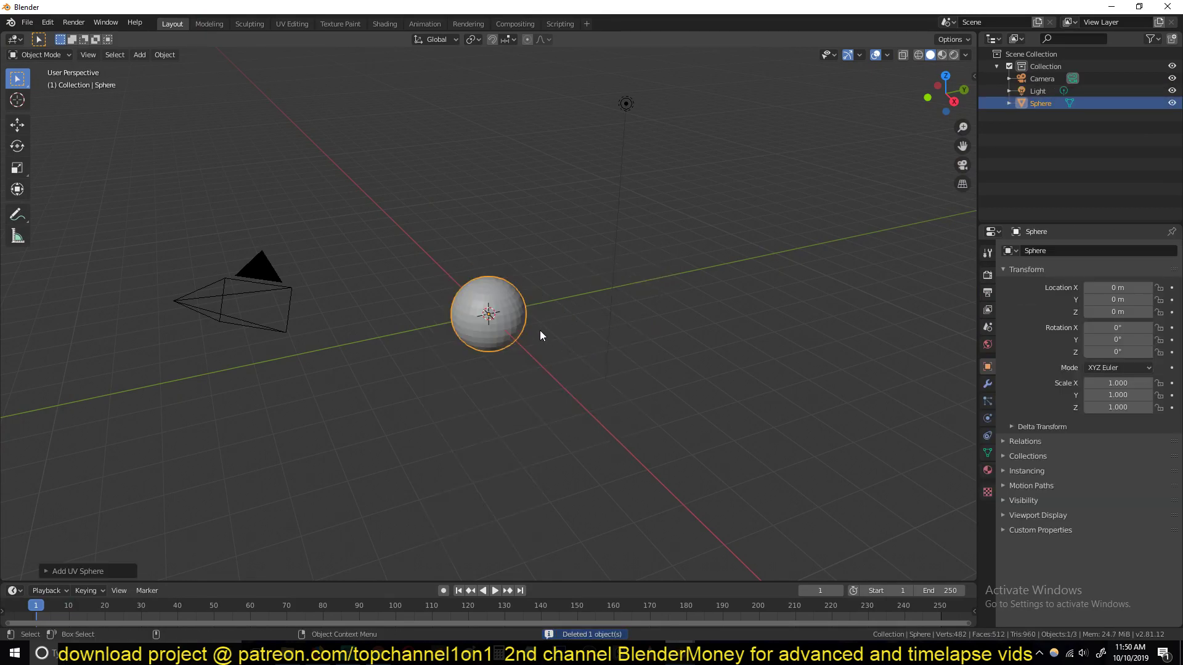
key("s")
left_click(698, 351)
right_click(582, 353)
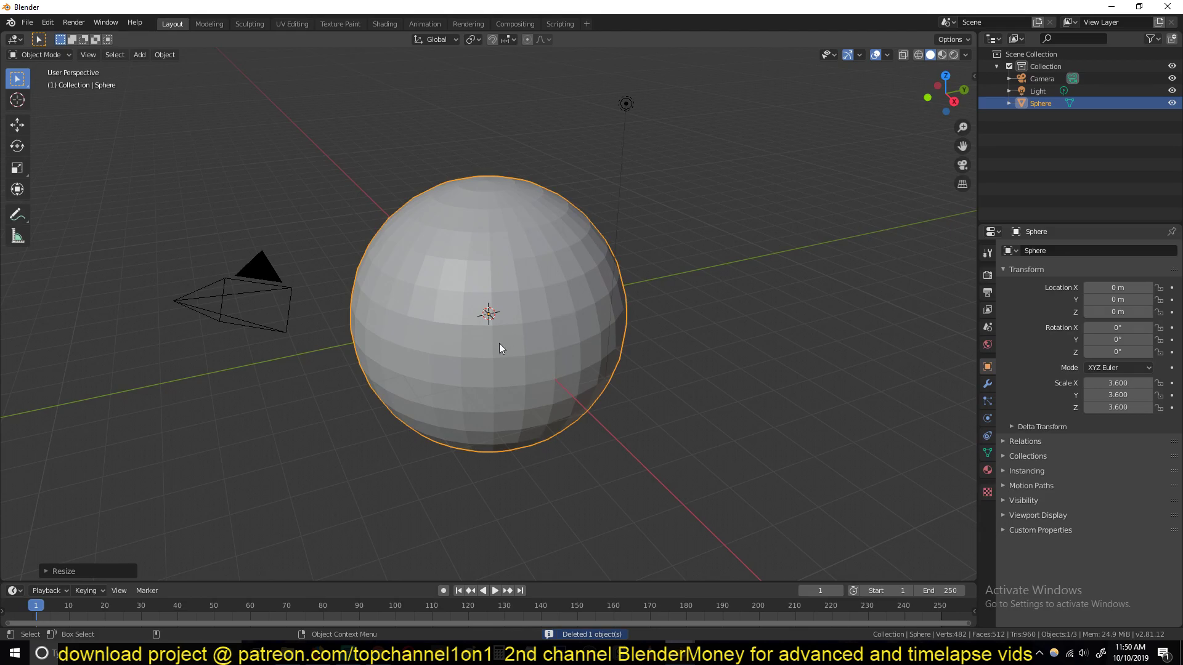
Step: Switch to the finished shield project, replay its impact animation, and return to the new project
left_click(646, 608)
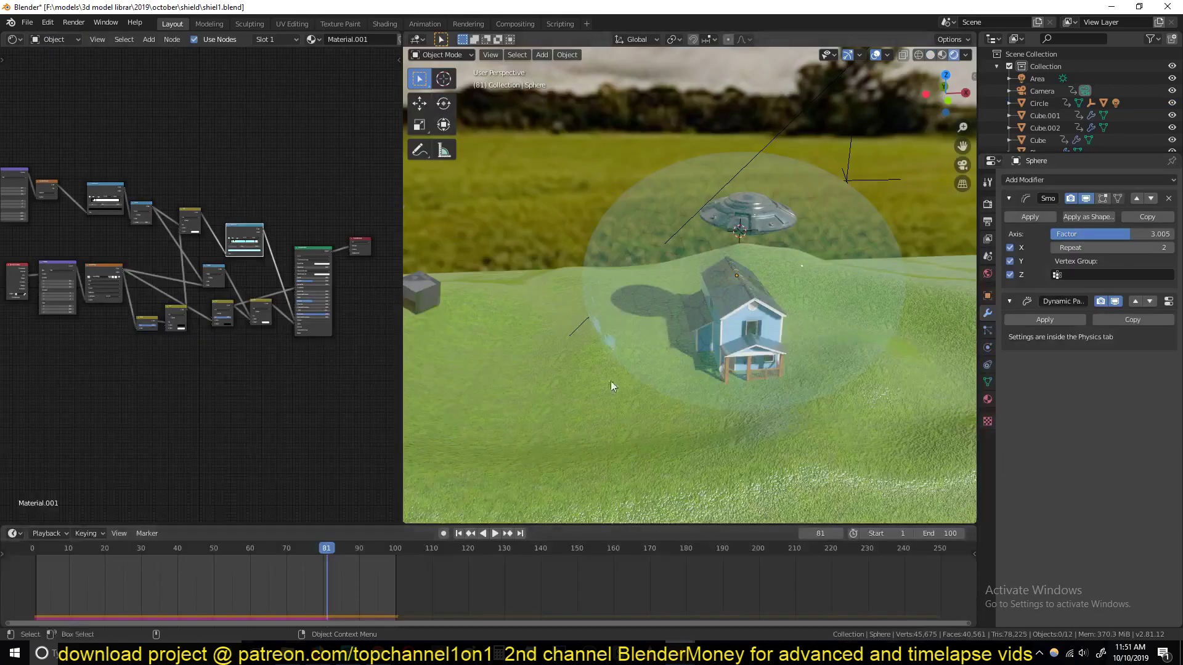
key("space")
middle_click_drag(649, 356, 682, 334)
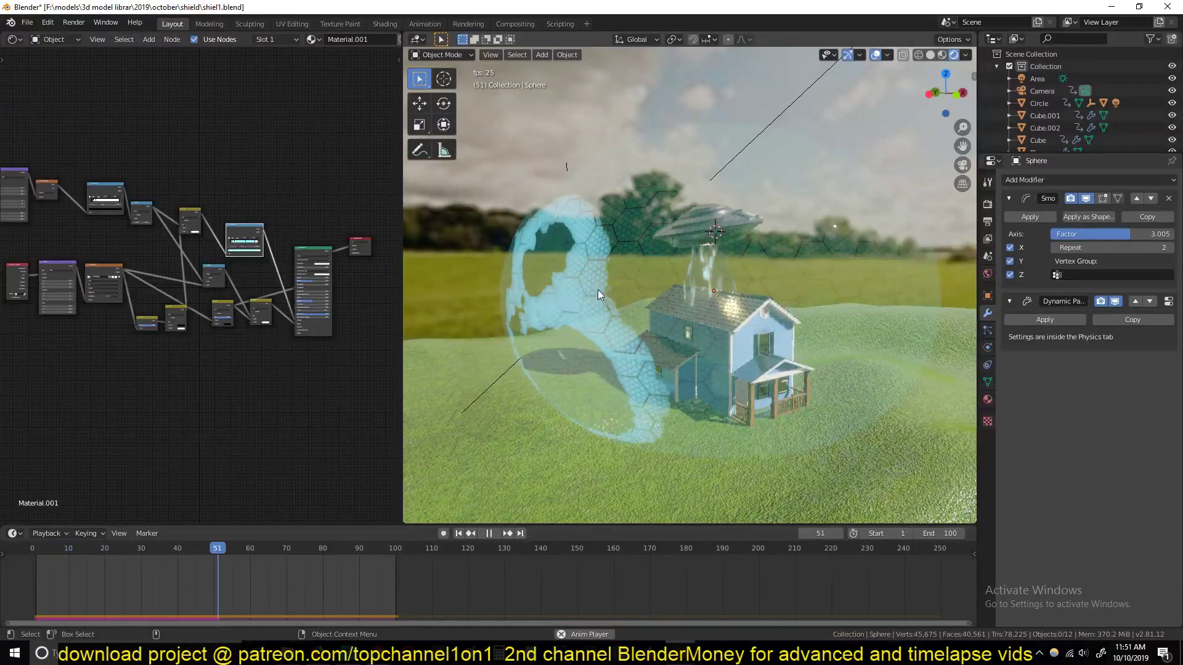
key("space")
mouse_move(680, 652)
left_click(730, 604)
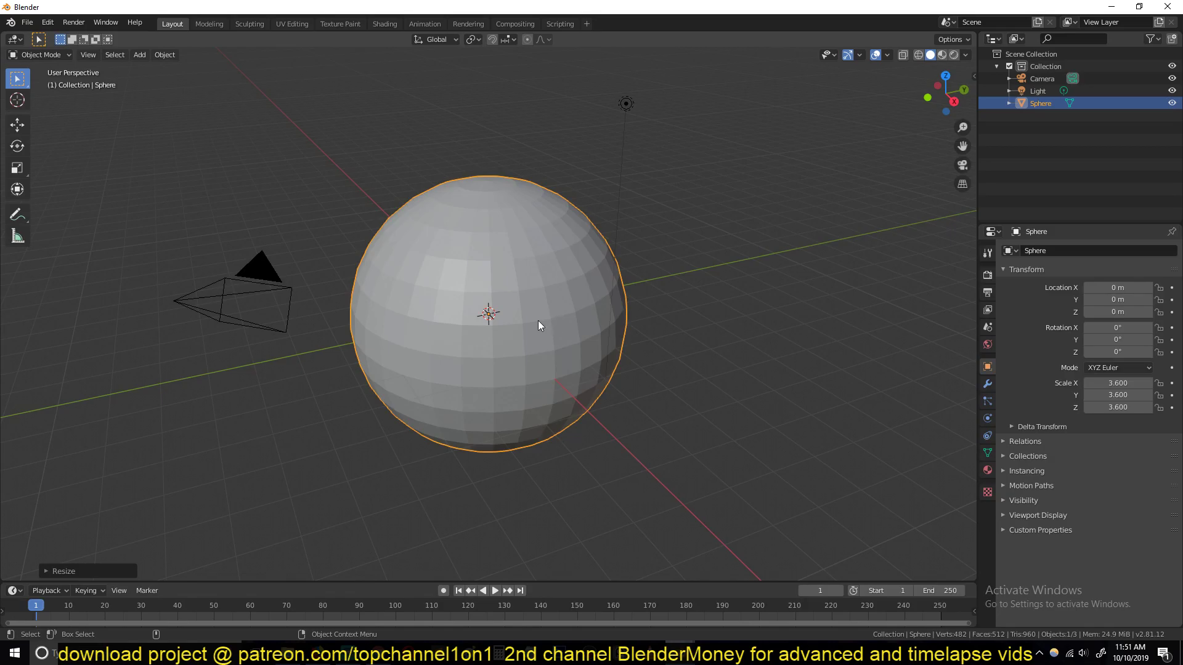
Step: Replace the sphere with a new 32-segment, 16-ring UV sphere scaled uniformly to about 3.19
key("Delete")
key("shift+a")
mouse_move(512, 316)
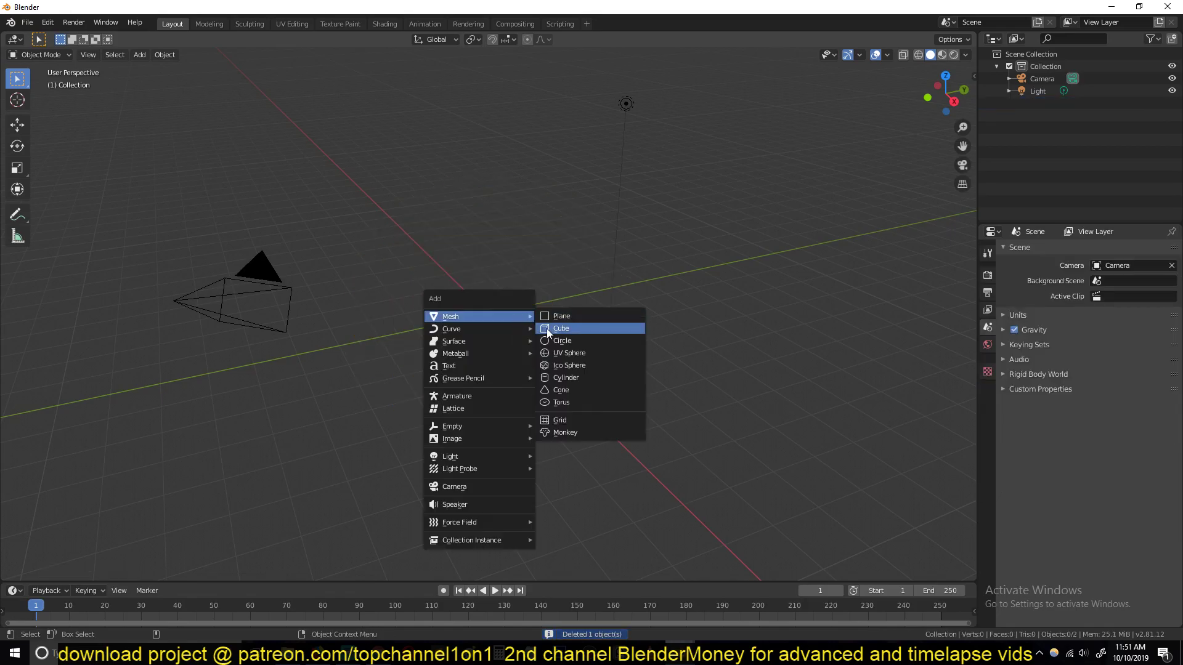
left_click(585, 355)
left_click(74, 570)
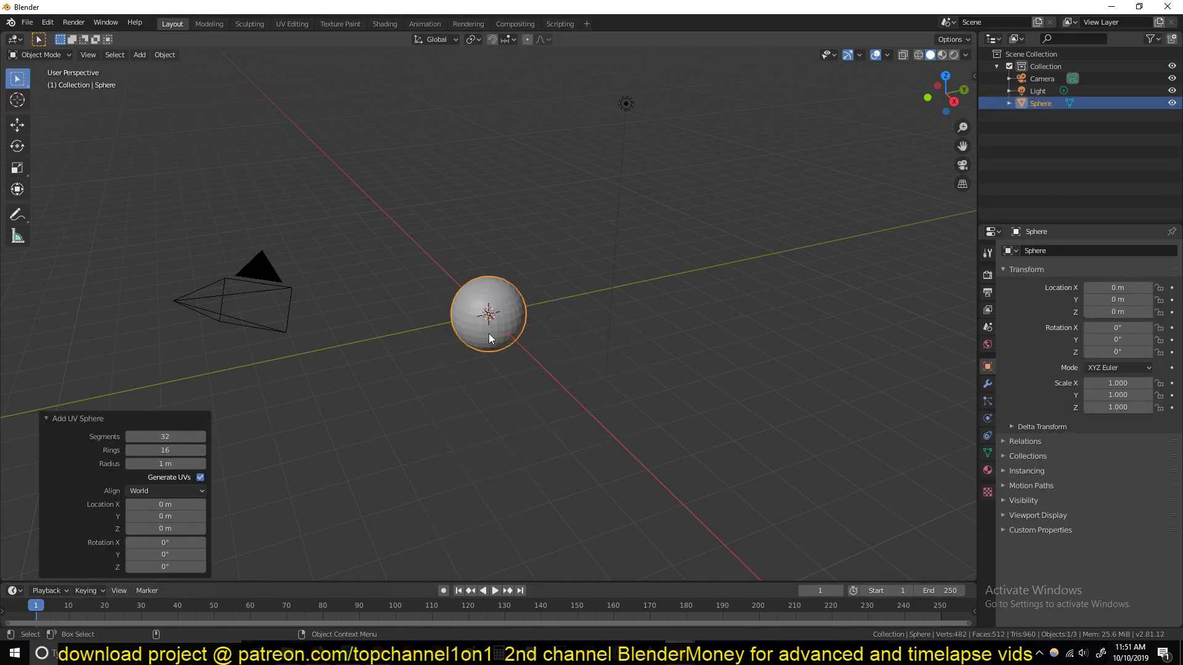
key("s")
left_click(563, 390)
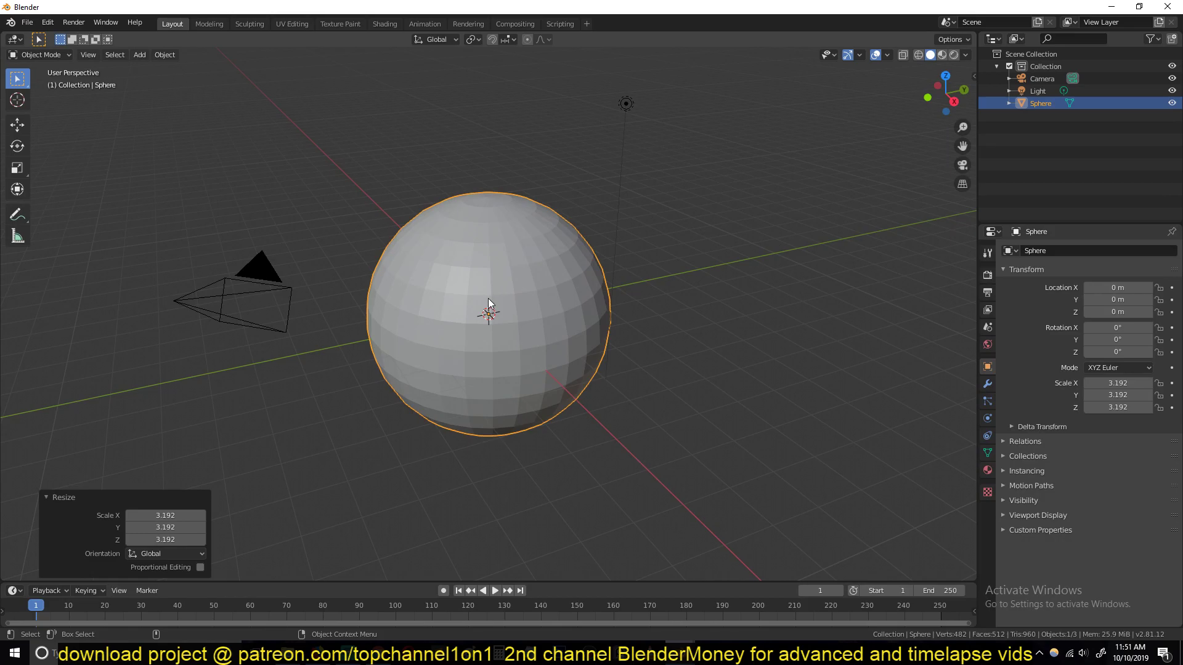
Step: Try a Subdivision Surface modifier at level 2 on the sphere, and remove it again
middle_click_drag(488, 298, 435, 287)
left_click(988, 384)
left_click(1053, 250)
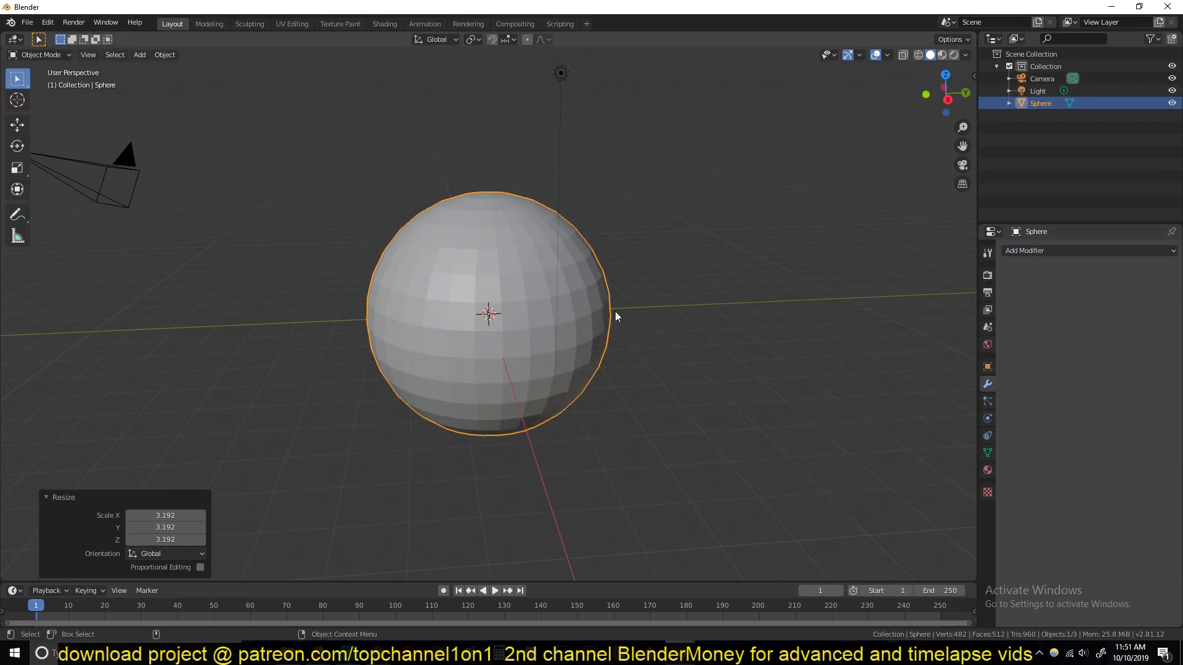
key("ctrl+2")
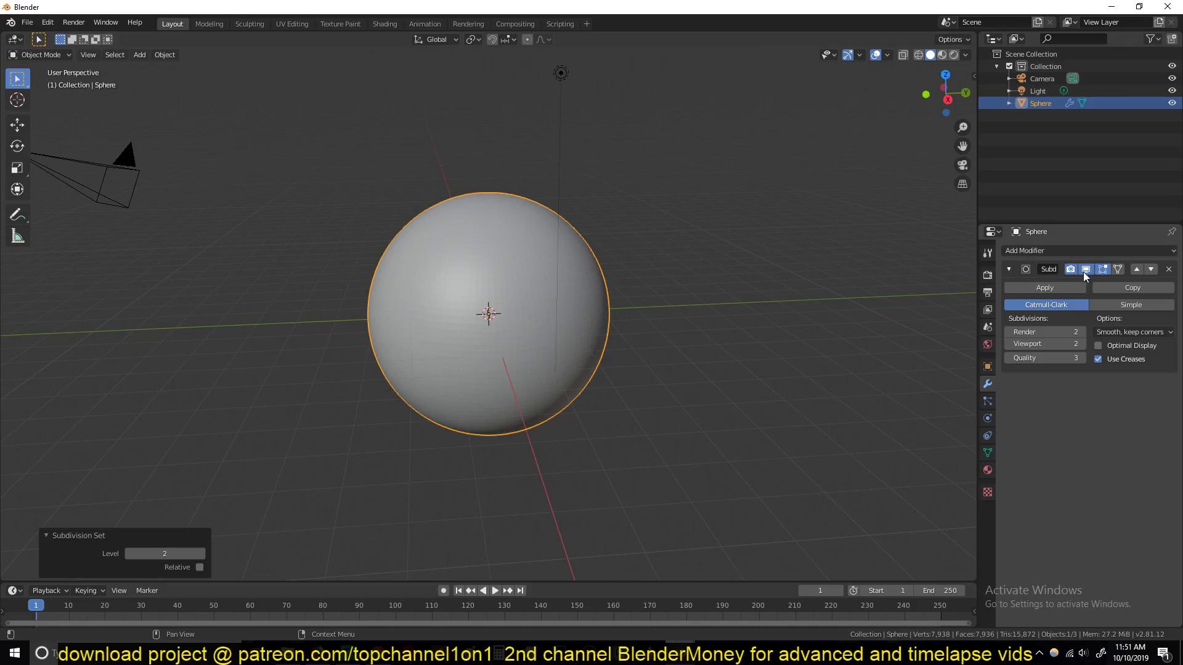
left_click(1169, 269)
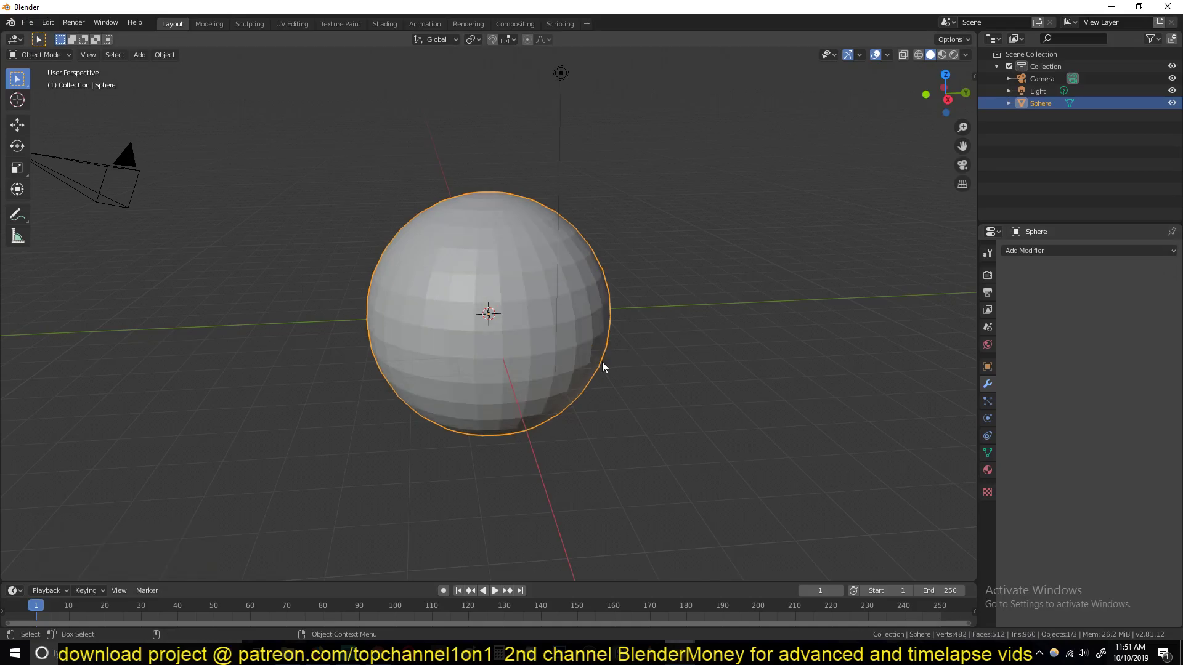
Step: Enable Dynamic Paint physics on the sphere and add a canvas to it
key("KP_1")
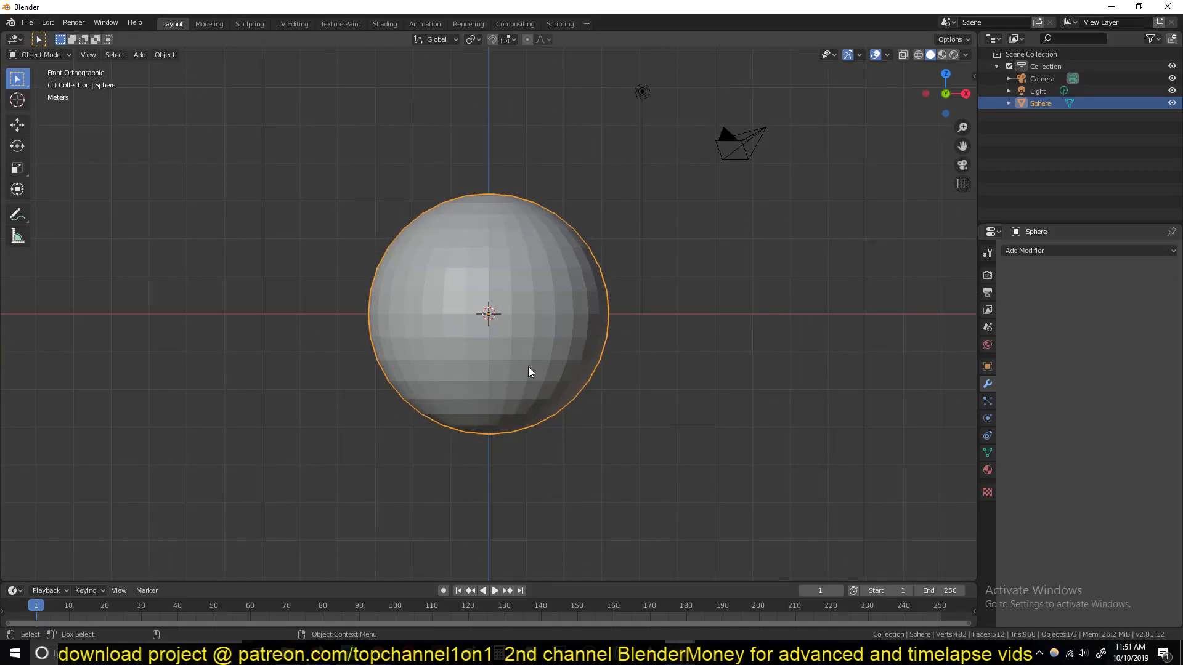
middle_click_drag(496, 335, 667, 319, "shift")
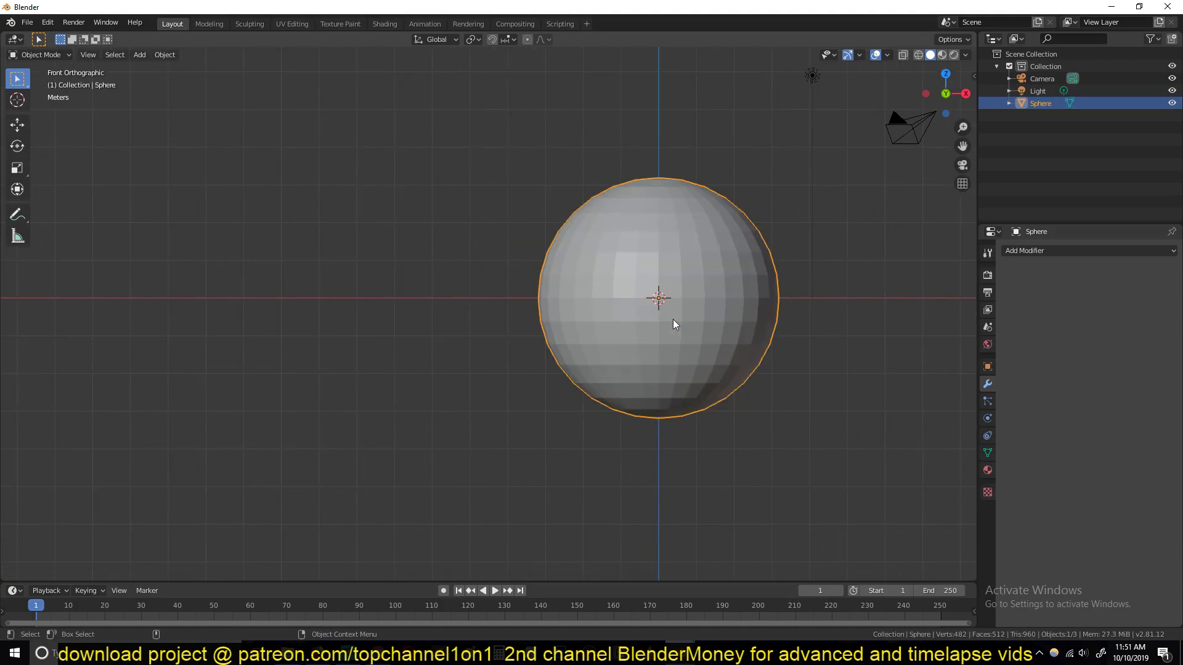
scroll(674, 250, "down", 1)
middle_click_drag(503, 222, 704, 313, "shift")
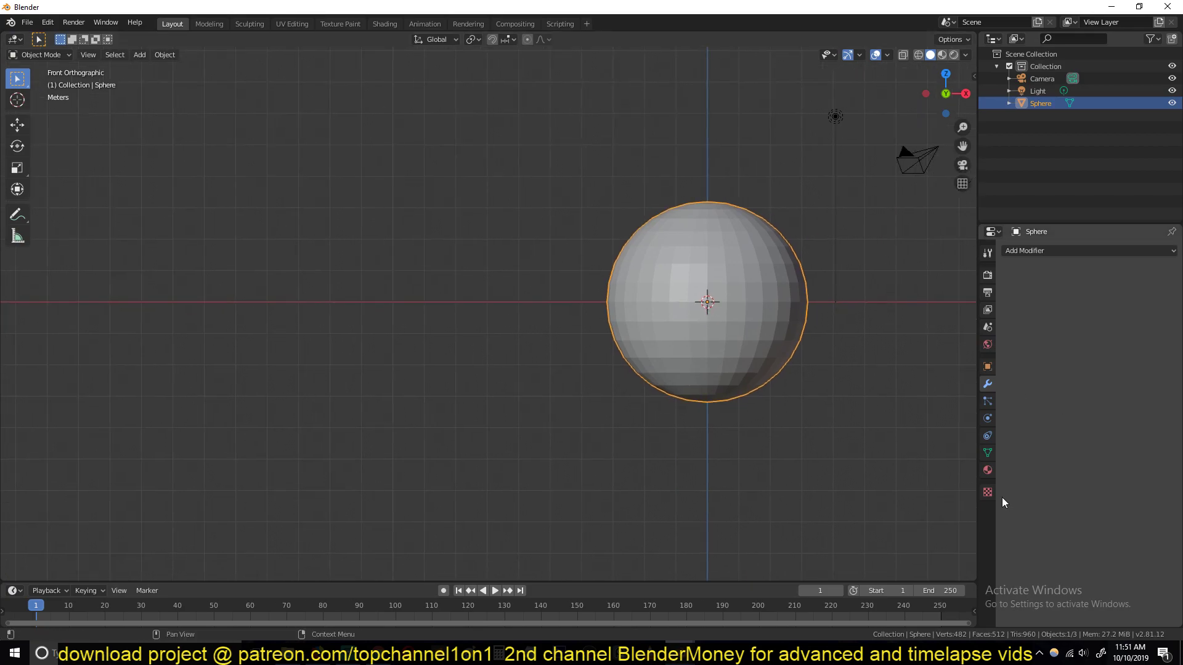
left_click(988, 419)
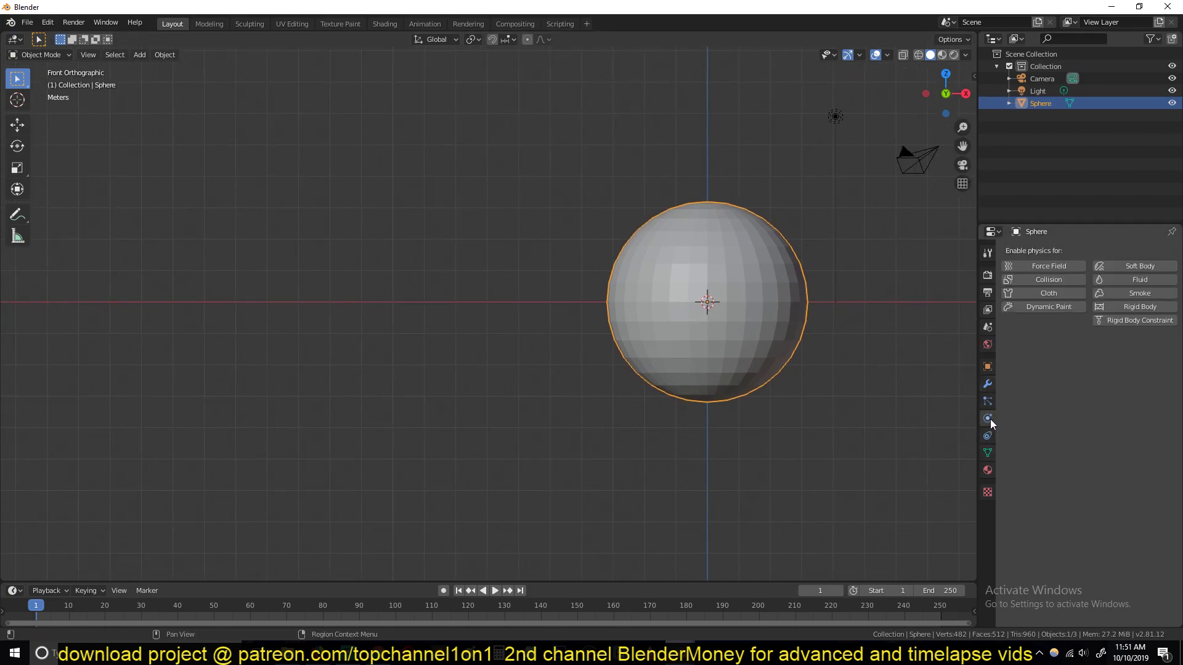
left_click(1055, 306)
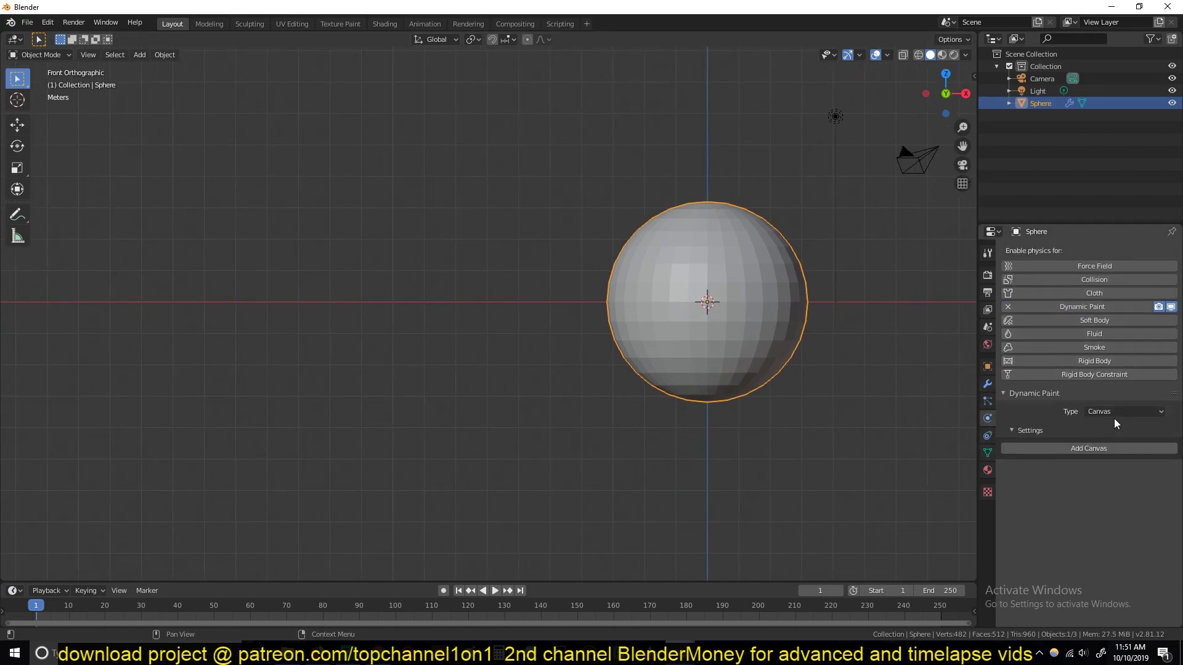
left_click(1105, 451)
Step: Set the surface type of the sphere's Dynamic Paint canvas to Waves
scroll(1082, 518, "down", 5)
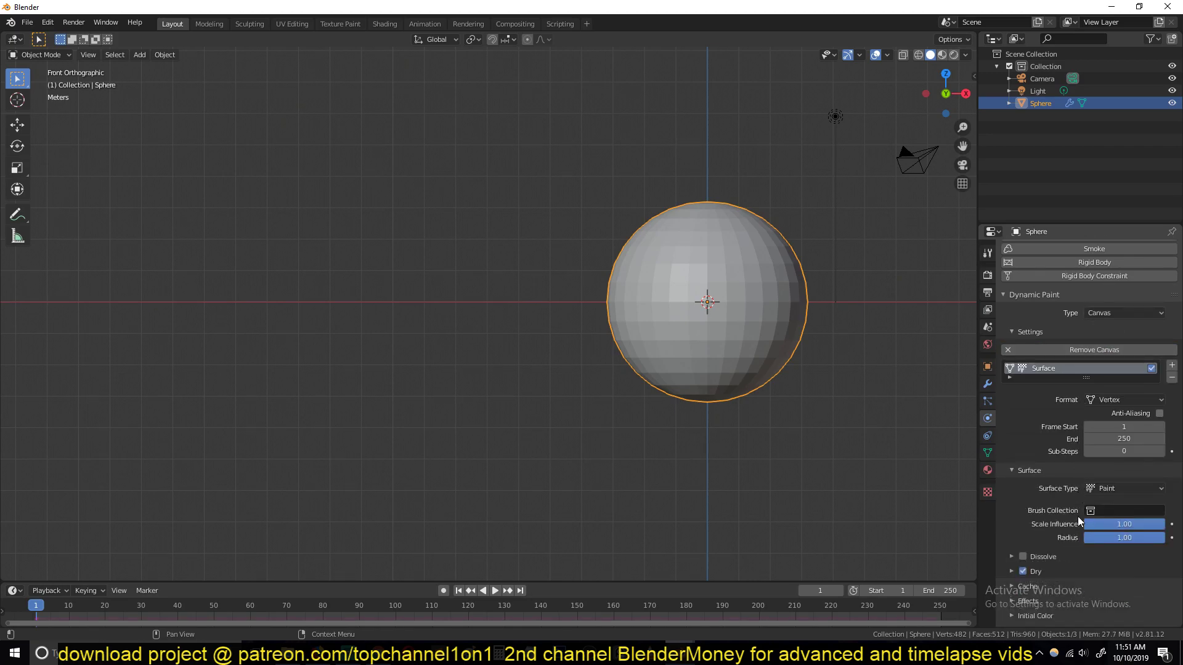
left_click(1118, 481)
left_click(1102, 534)
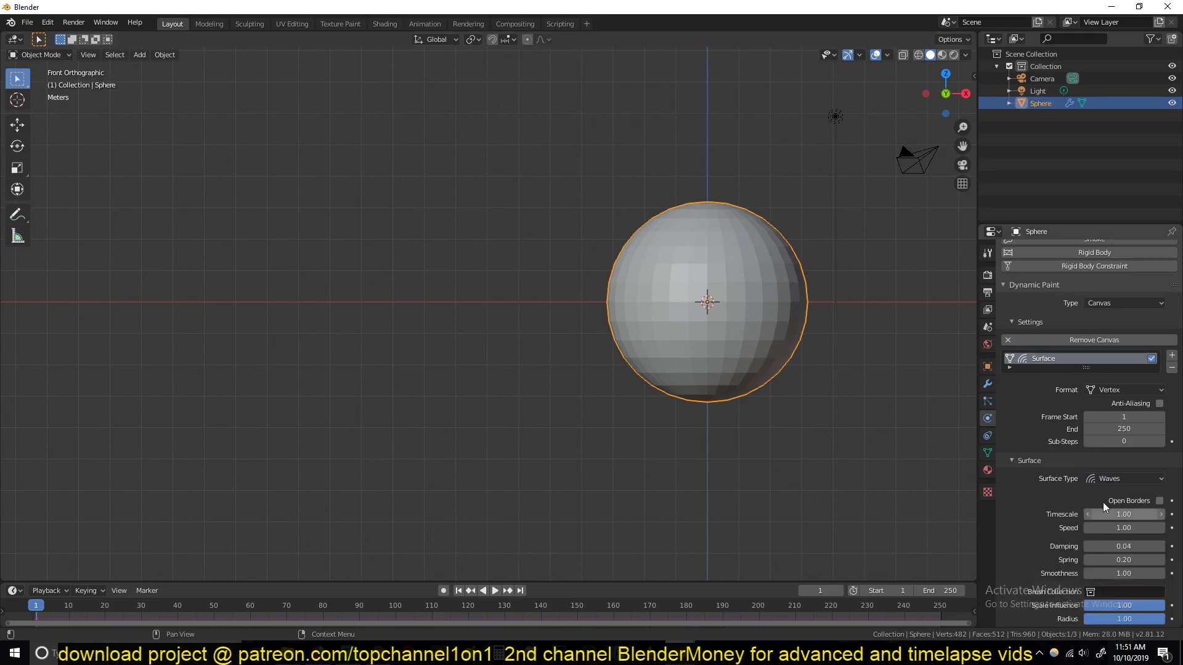
scroll(1066, 493, "down", 1)
scroll(1094, 476, "up", 4)
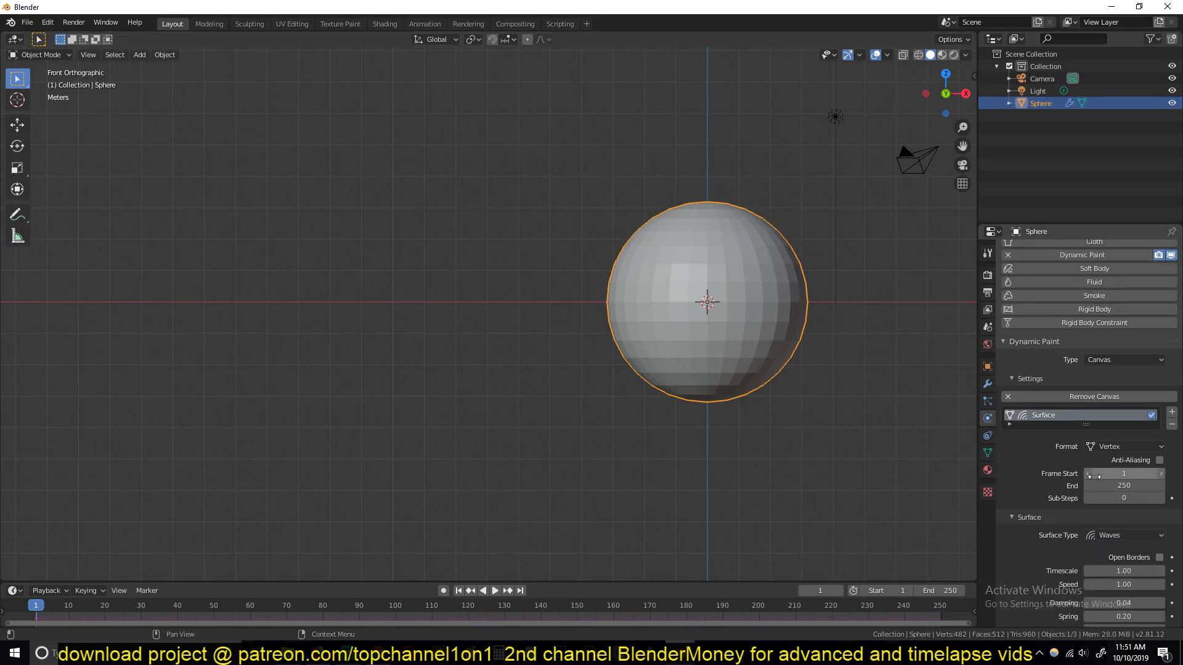
Step: Add a cube far out on the negative X side of the sphere in front view and scale it to about 0.51
middle_click_drag(511, 278, 557, 260, "shift")
scroll(558, 262, "down", 4)
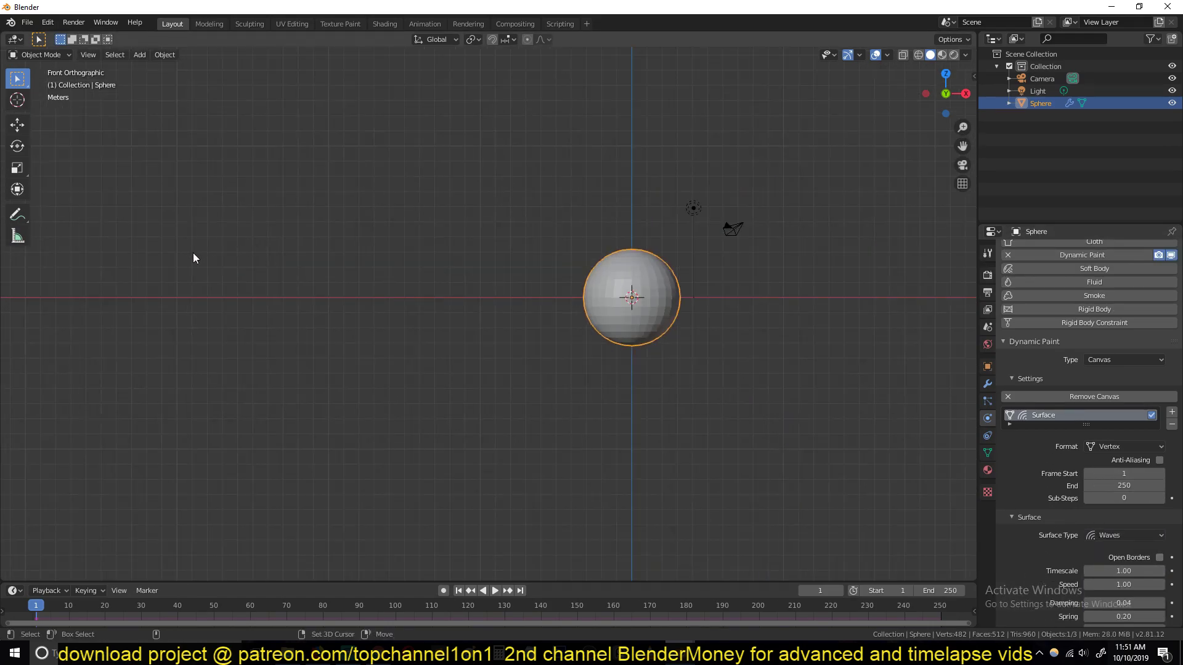
key("shift+a")
left_click(268, 264)
key("s")
left_click(269, 332)
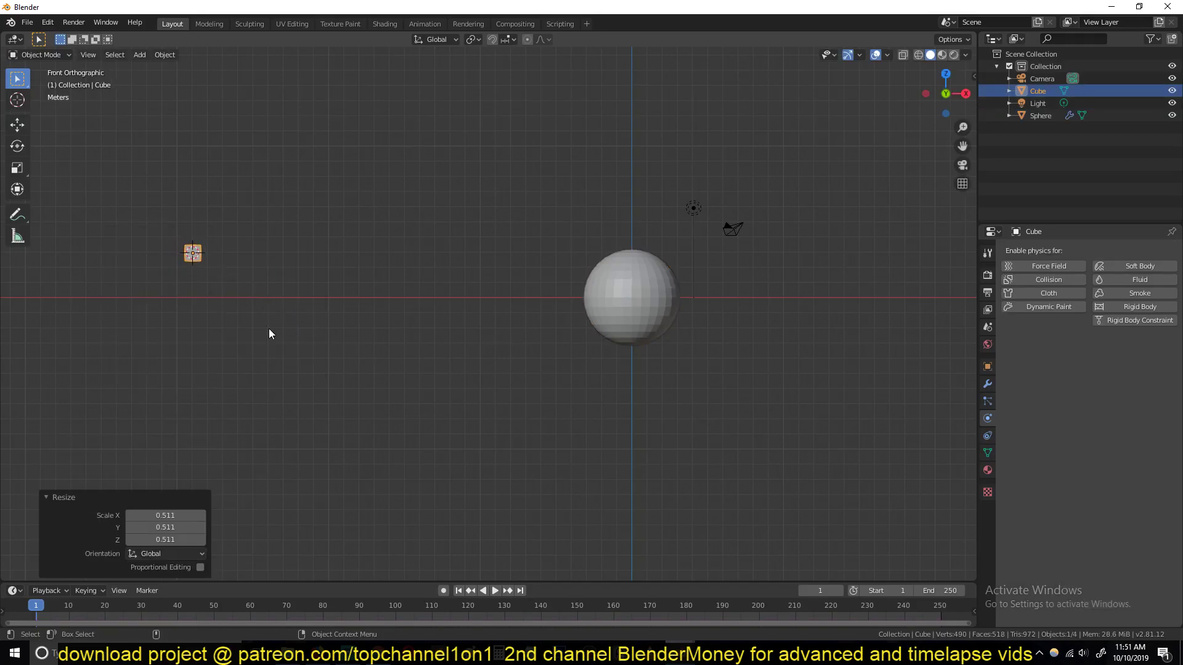
Step: Turn on auto keying and keyframe the cube's start position at frame 1, moved about -2.52 m in X and -1.5 m in Z
left_click(444, 591)
key("g")
left_click(266, 366)
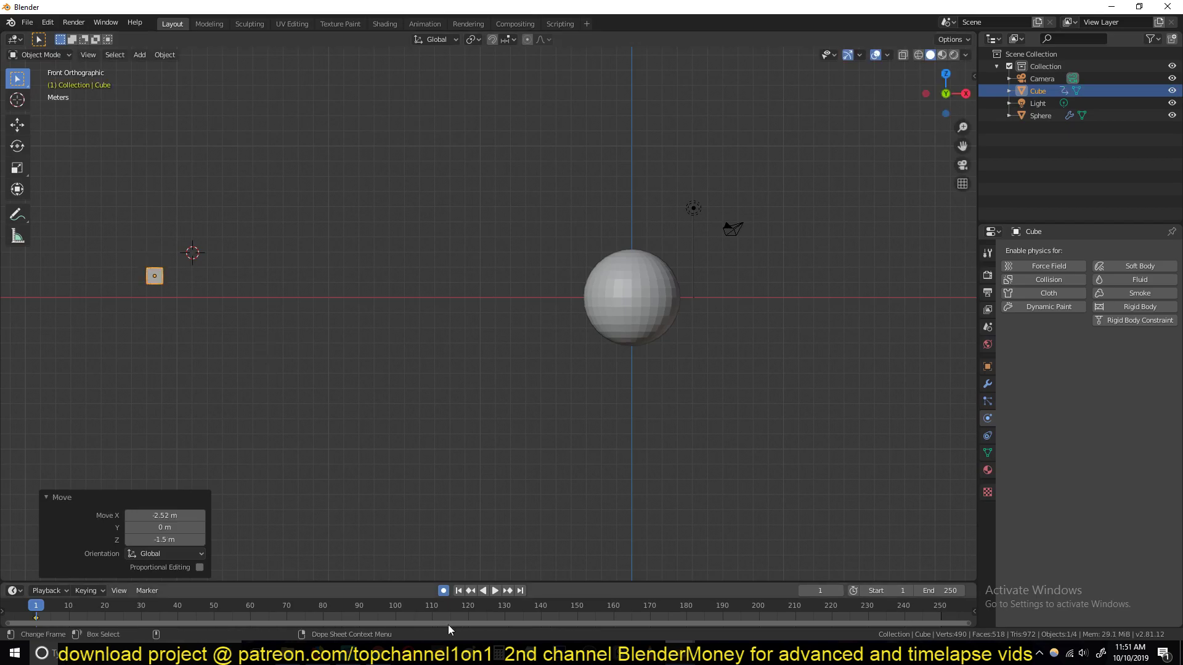
Step: Keyframe the cube inside the sphere at frame 90, moving it about 32.2 m in X and -0.85 m in Z
left_click(357, 615)
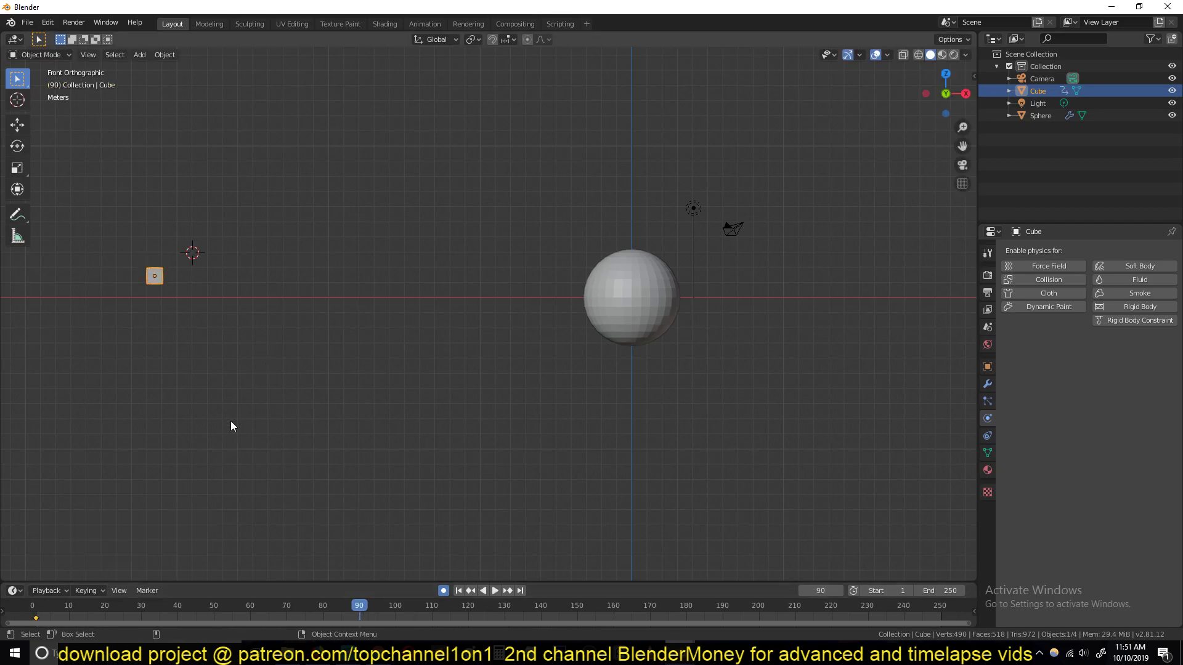
key("g")
left_click(708, 409)
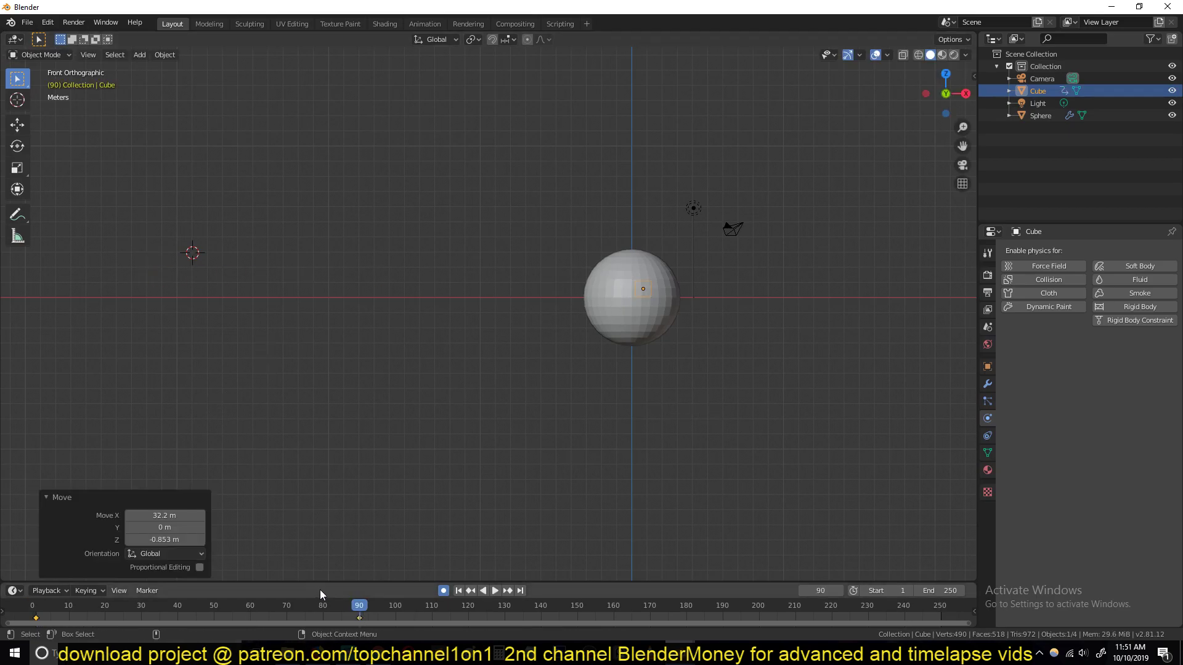
middle_click_drag(605, 264, 647, 388)
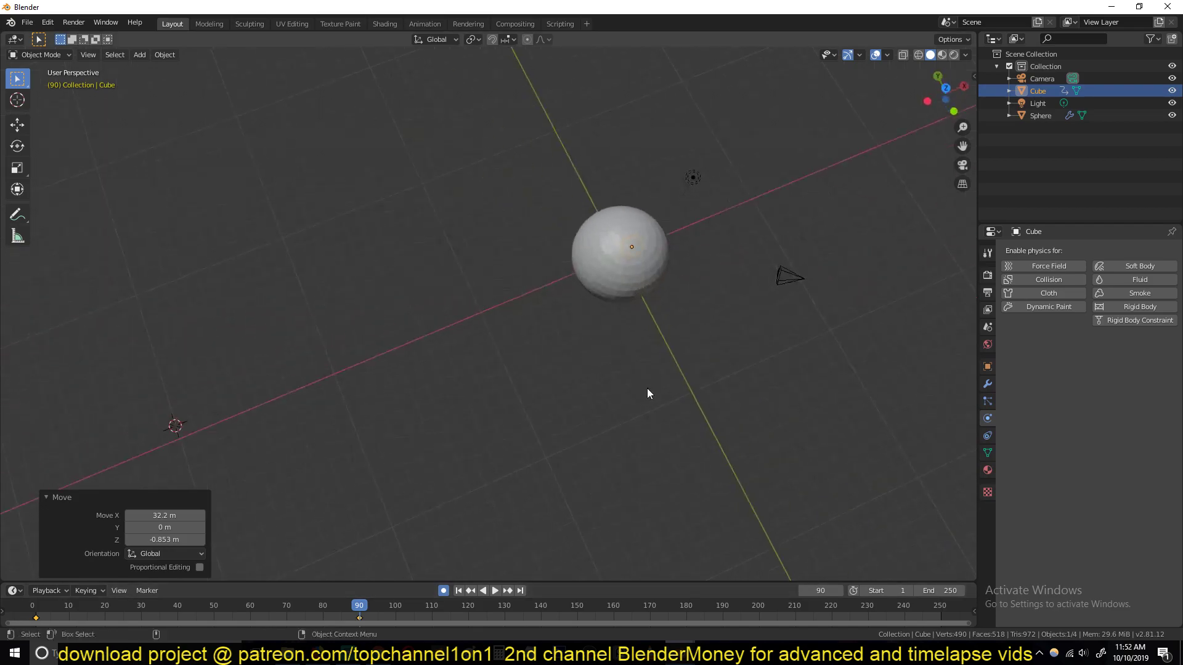
key("KP_1")
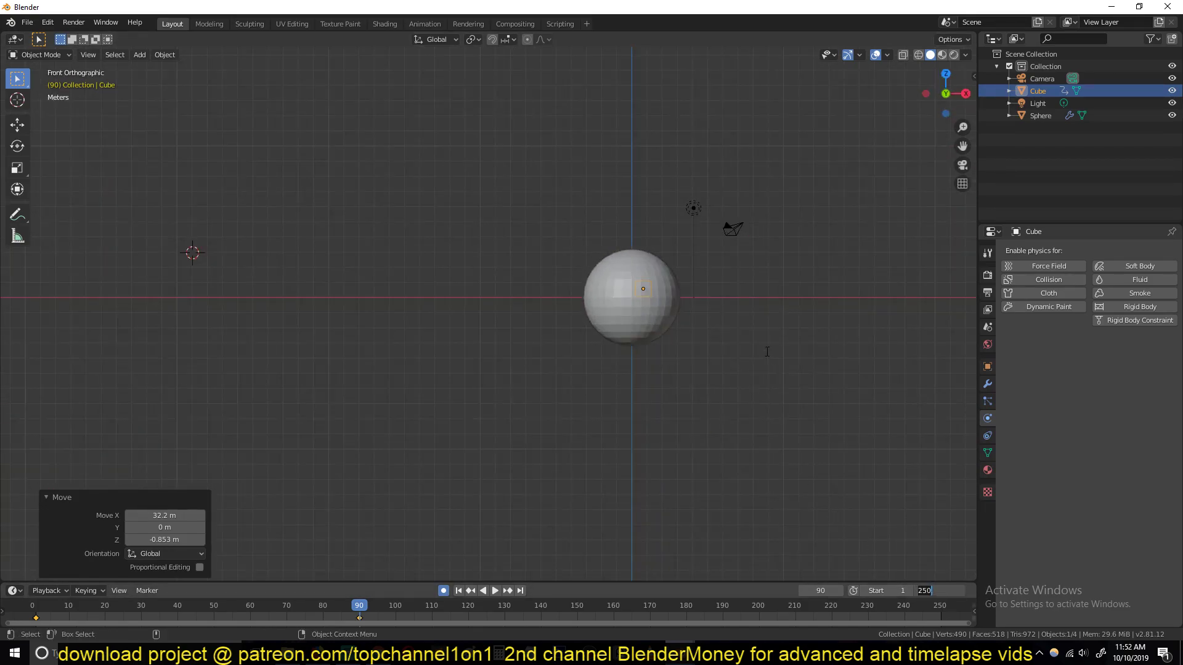
Step: Set the animation's end frame to 100 and play back the cube's flight into the sphere
type("100")
key("Return")
key("space")
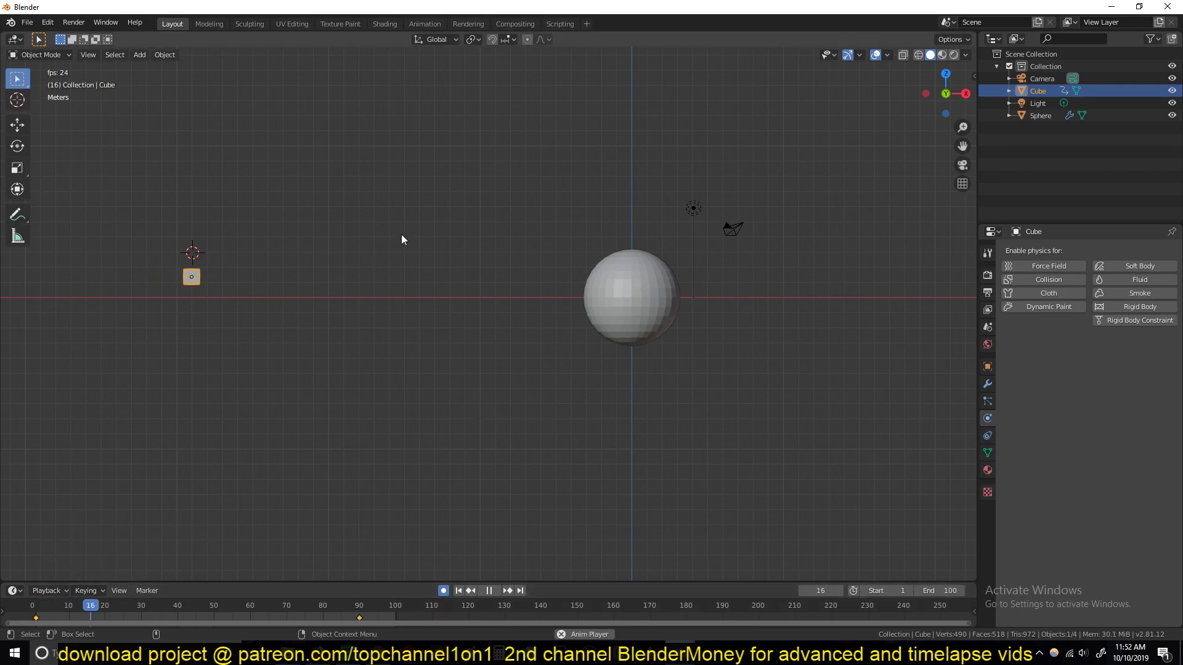
middle_click_drag(401, 235, 468, 372)
scroll(635, 316, "up", 3)
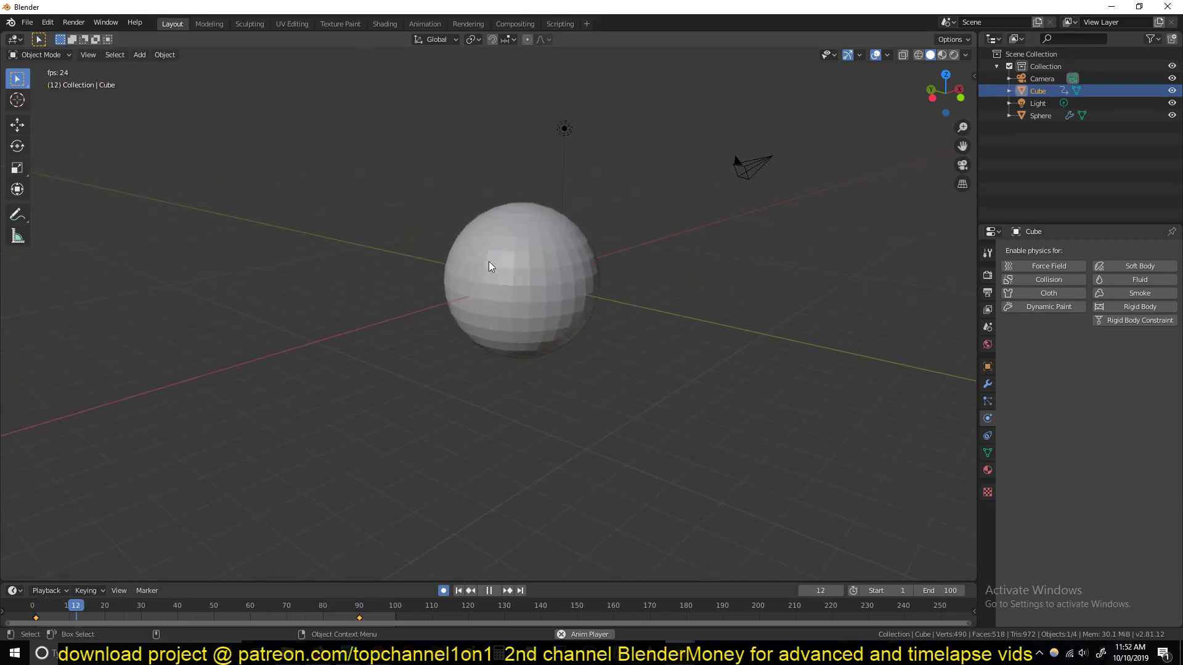
Step: Enable Dynamic Paint on the cube, set its type to Brush, and add the brush
scroll(337, 319, "down", 4)
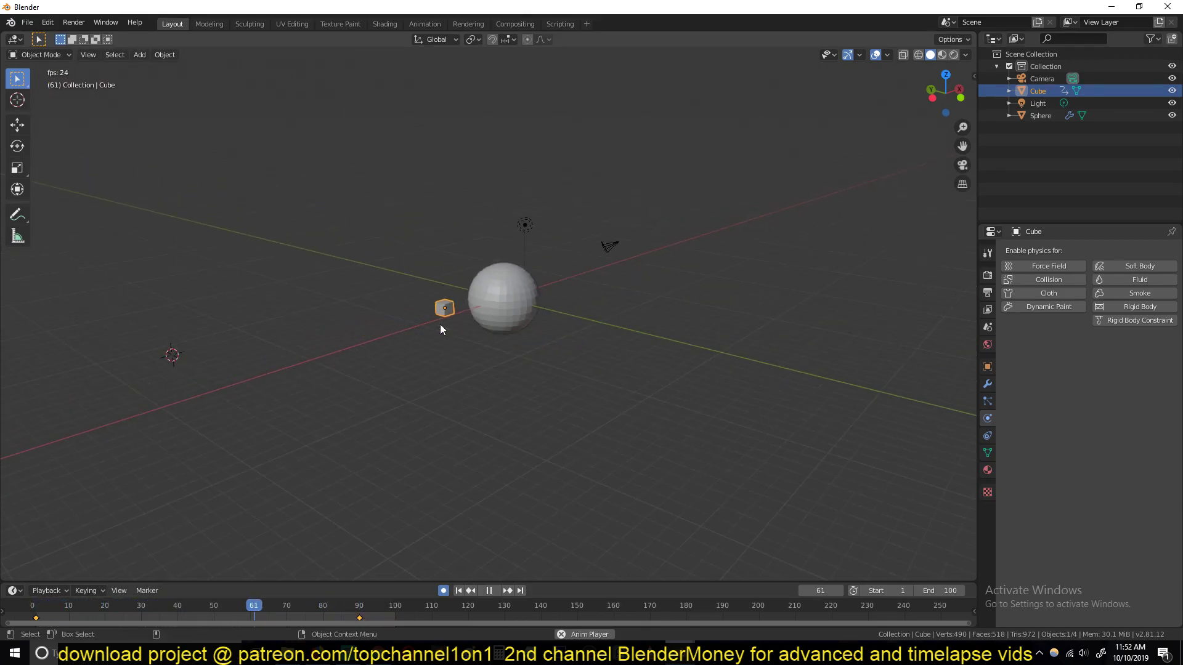
left_click(1059, 307)
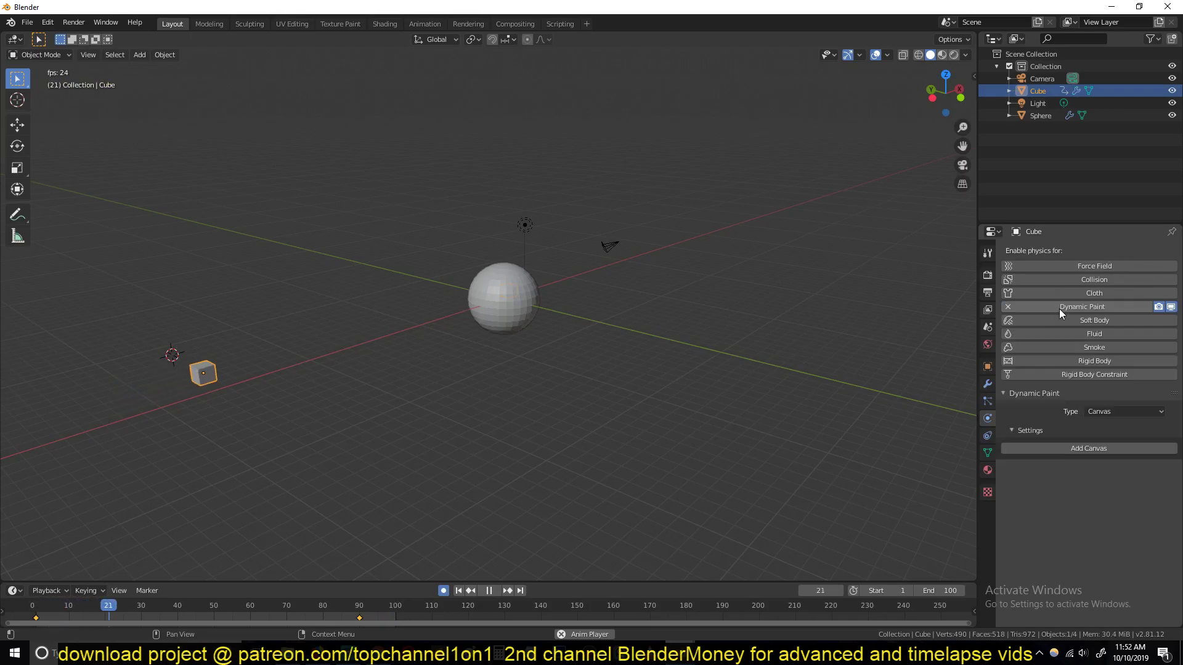
left_click(1107, 409)
left_click(1100, 438)
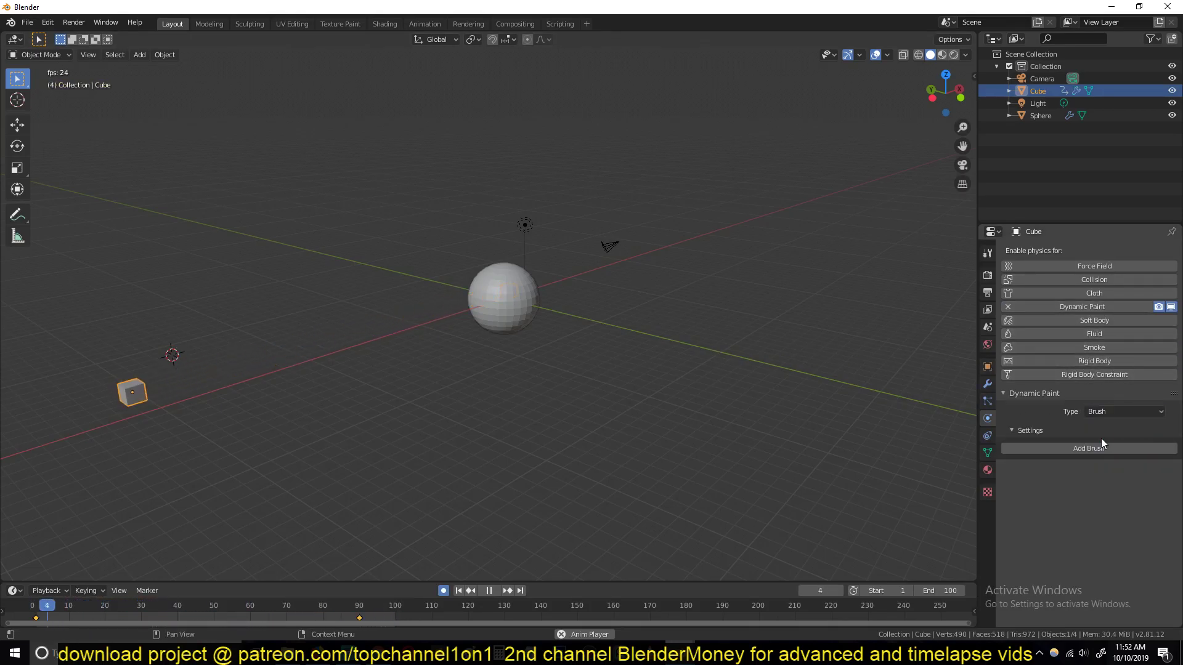
left_click(1089, 449)
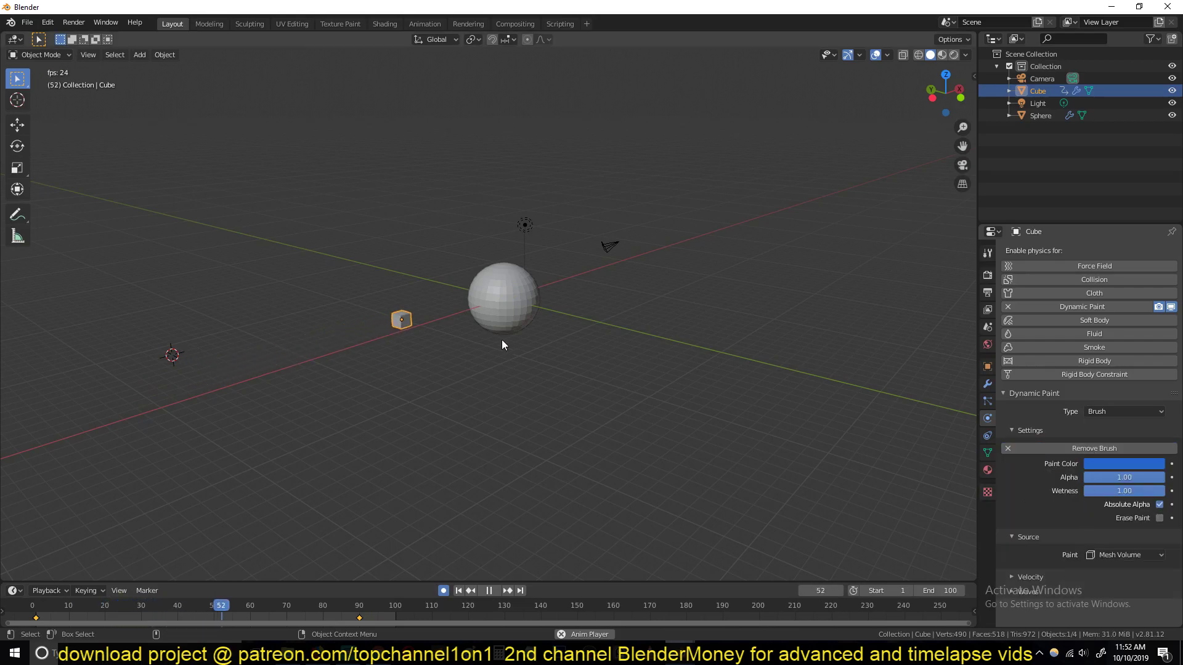
Step: Add a level 2 Subdivision Surface modifier to the sphere and move it above the Dynamic Paint modifier
scroll(502, 321, "up", 5)
middle_click_drag(493, 308, 419, 325)
scroll(481, 293, "up", 4)
scroll(482, 293, "down", 3)
left_click(658, 297)
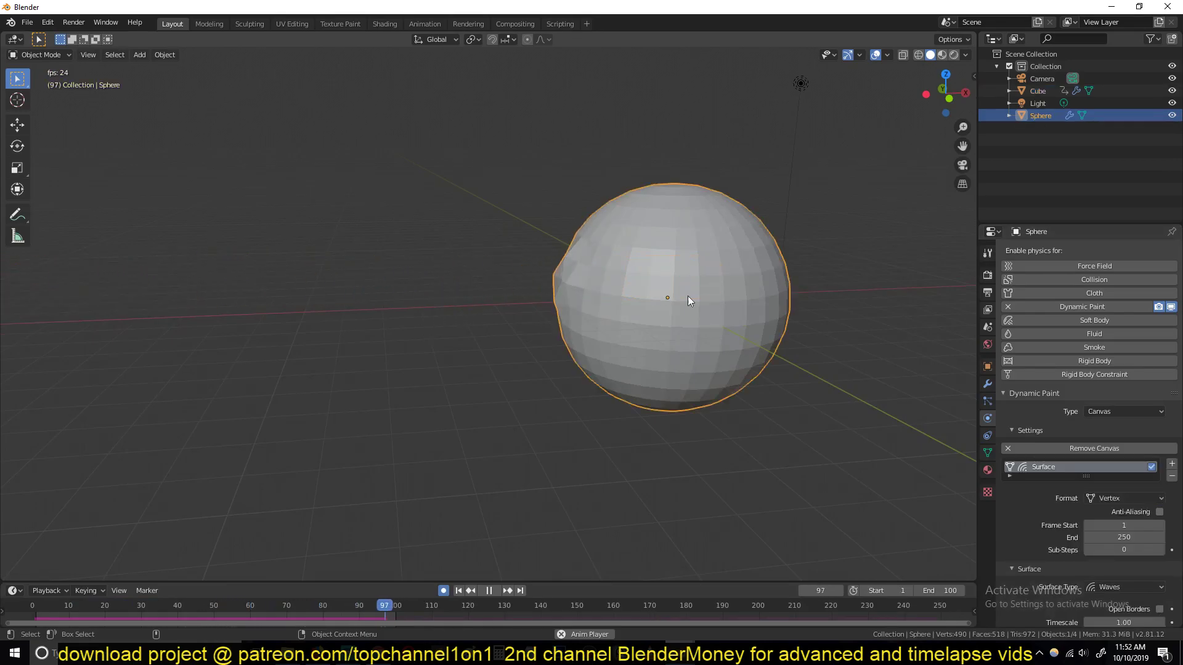
left_click(987, 383)
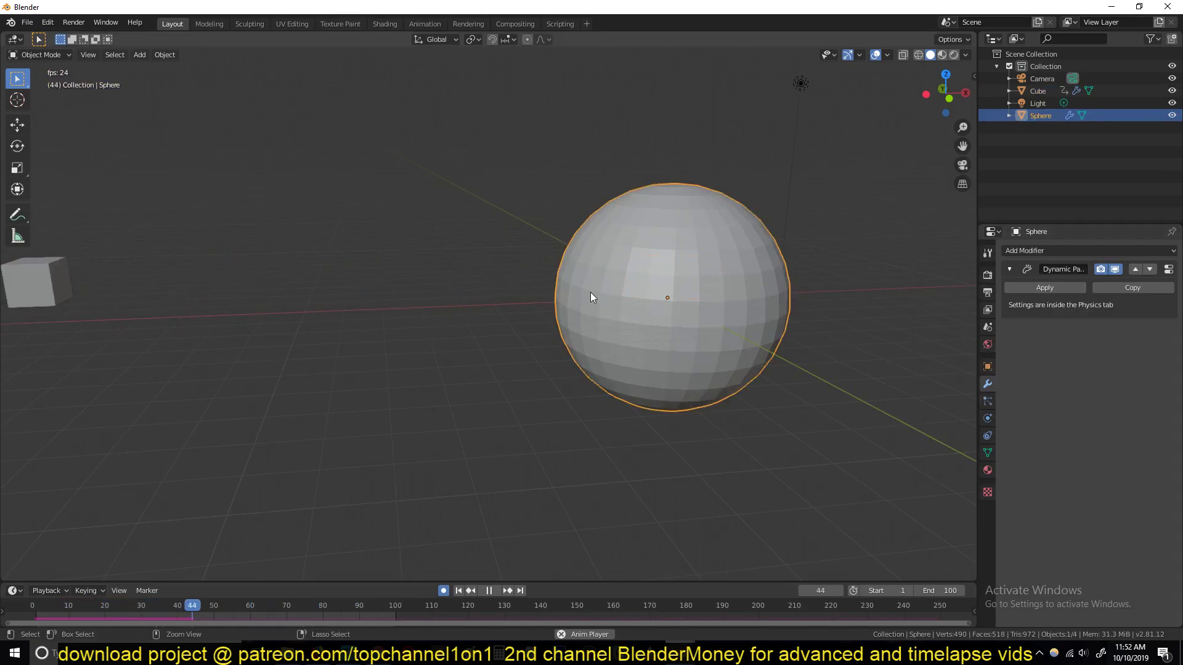
key("ctrl+2")
middle_click_drag(694, 291, 770, 292)
left_click(1137, 332)
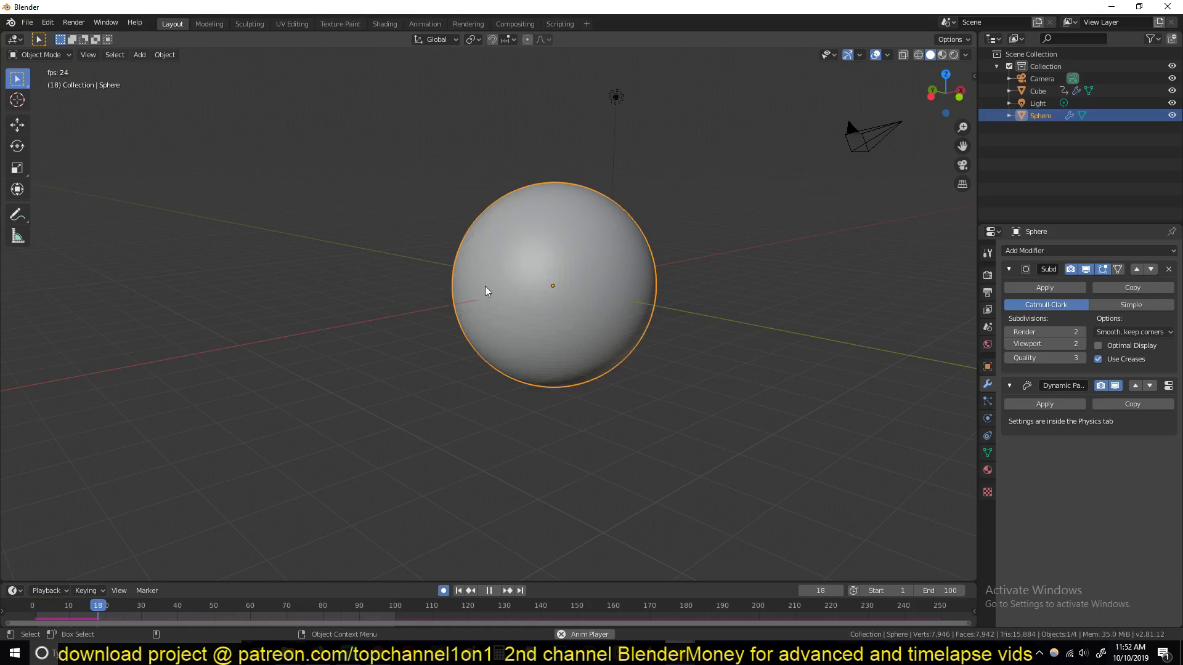
Step: Shade the sphere smooth and view the cube's impact on it from several angles during playback
middle_click_drag(481, 285, 507, 264)
right_click(504, 205)
left_click(507, 204)
middle_click_drag(522, 223, 500, 272)
middle_click_drag(582, 290, 606, 284)
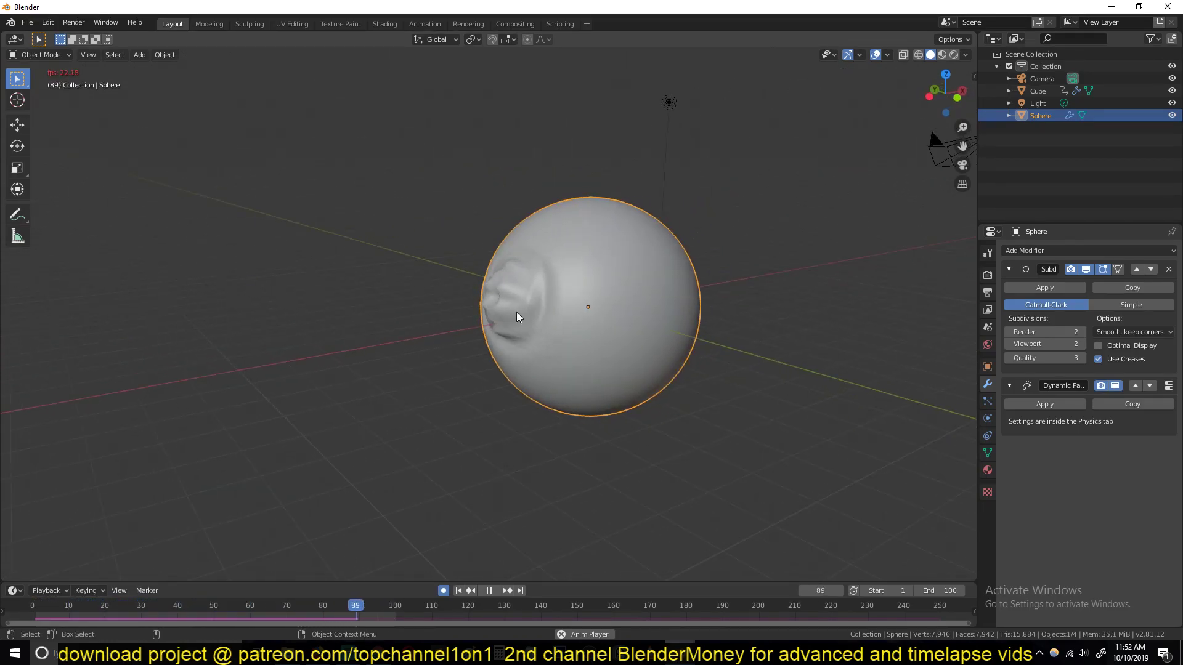
middle_click_drag(534, 282, 523, 273)
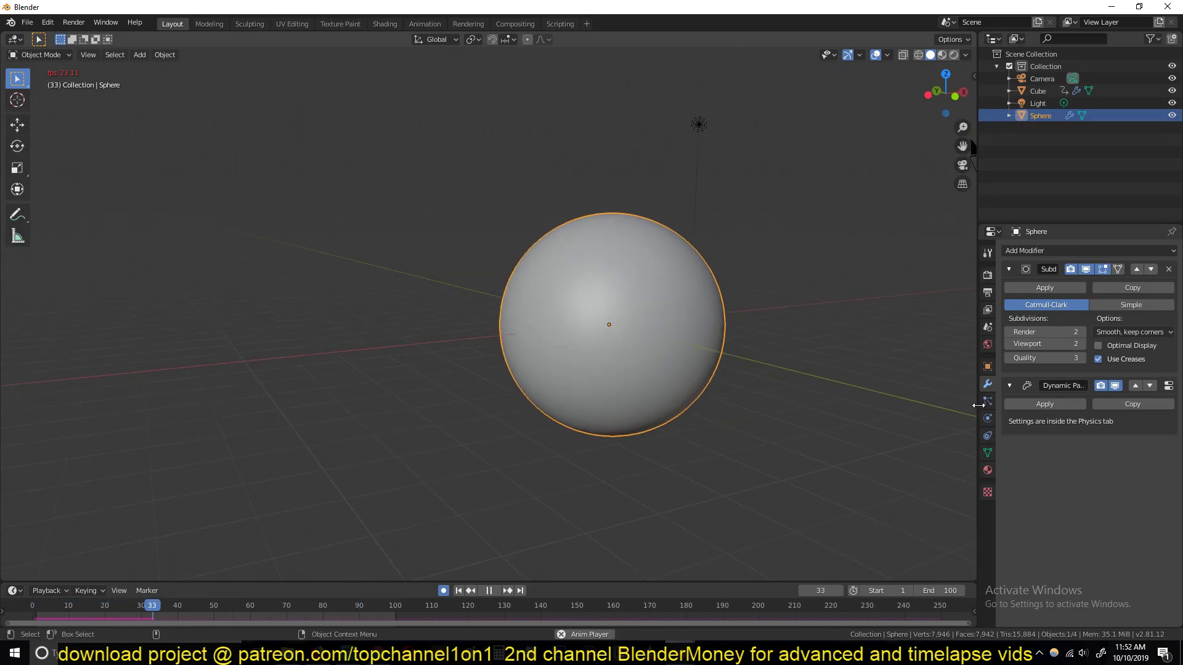
Step: Try a wave timescale of 0.50 on the sphere's Dynamic Paint canvas during playback, and return it to 1.00
left_click(988, 419)
scroll(1084, 493, "down", 5)
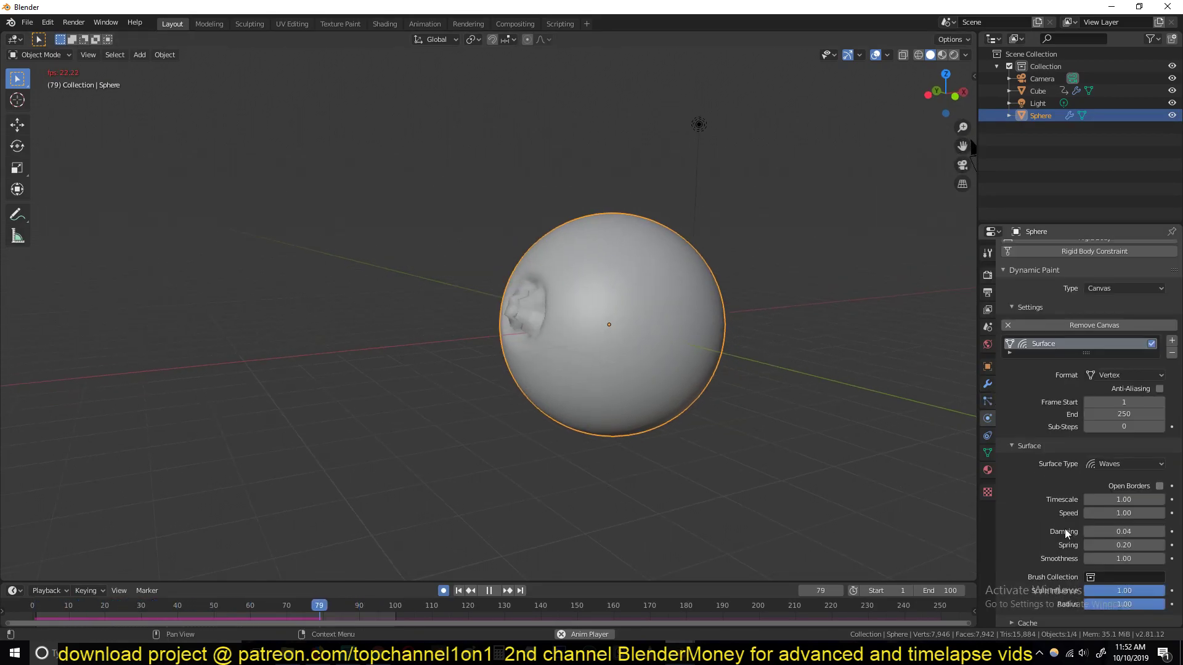
left_click(1123, 497)
type("0.5")
key("Return")
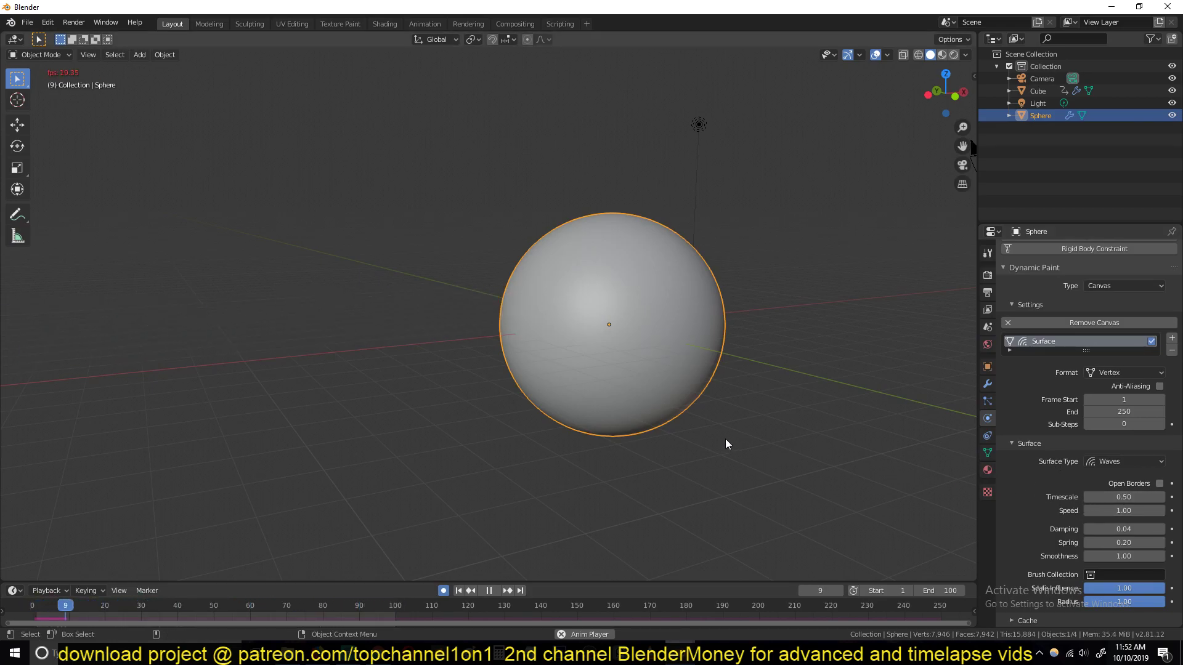
scroll(725, 439, "down", 3)
middle_click_drag(725, 439, 704, 442)
scroll(704, 443, "up", 4)
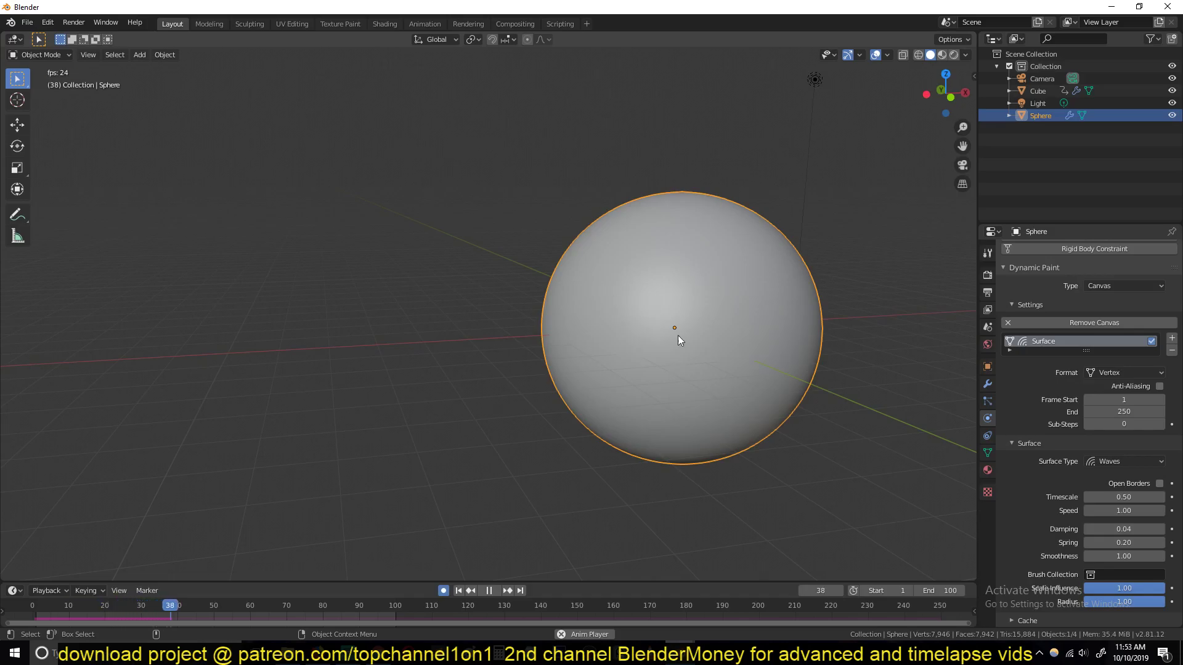
left_click_drag(1116, 498, 1147, 497)
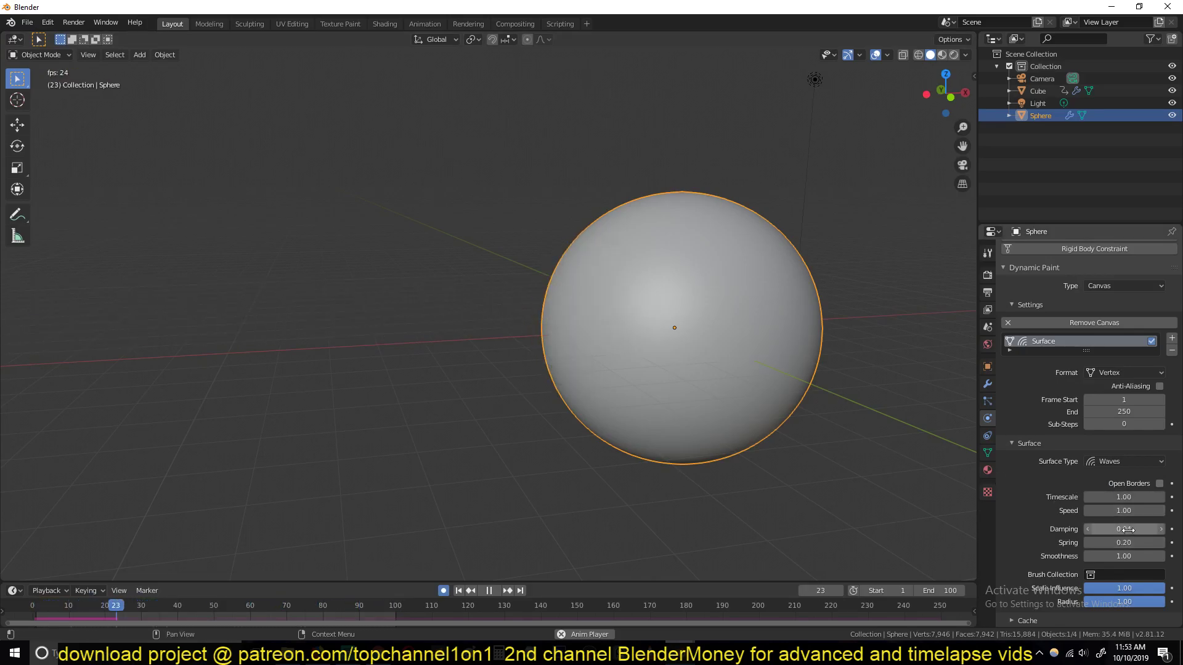
Step: Try a wave damping of 0.17 on the sphere's canvas, and set the damping to 0.00
left_click_drag(1128, 529, 1136, 530)
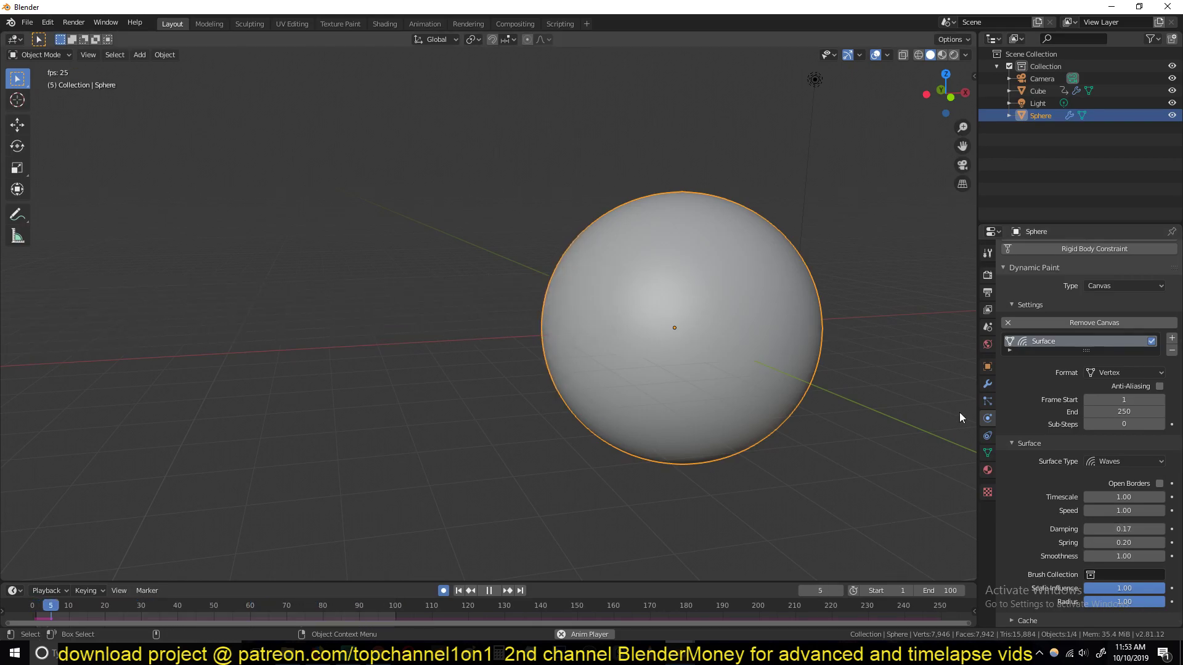
left_click(1124, 531)
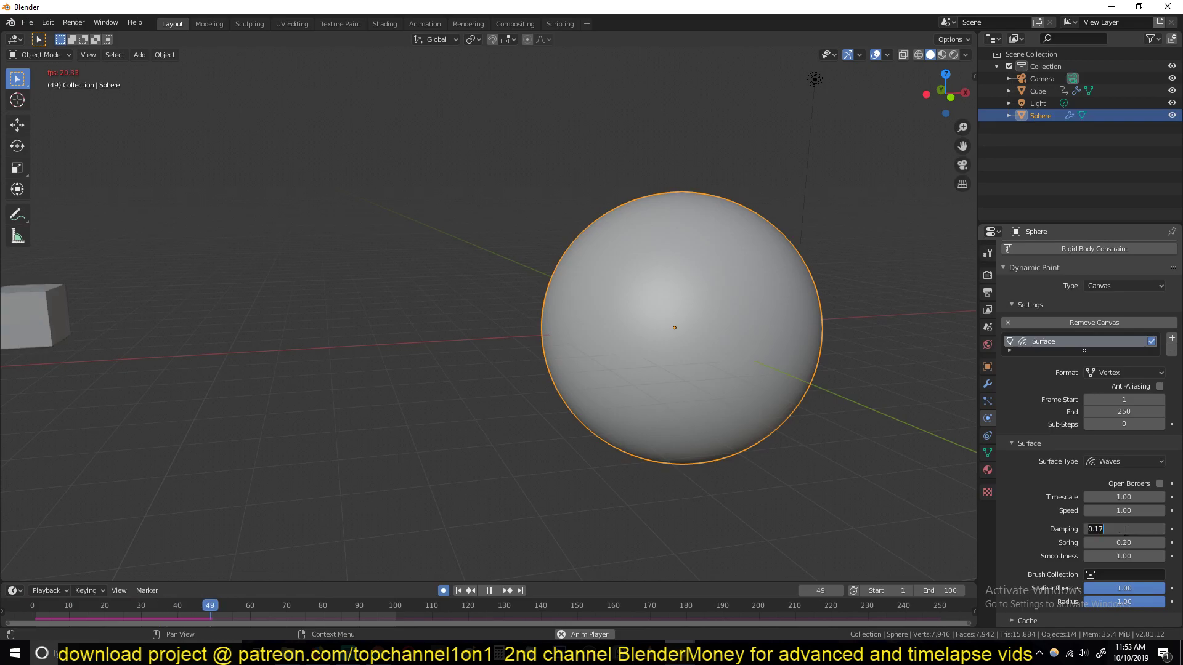
key("BackSpace")
key("BackSpace")
key("BackSpace")
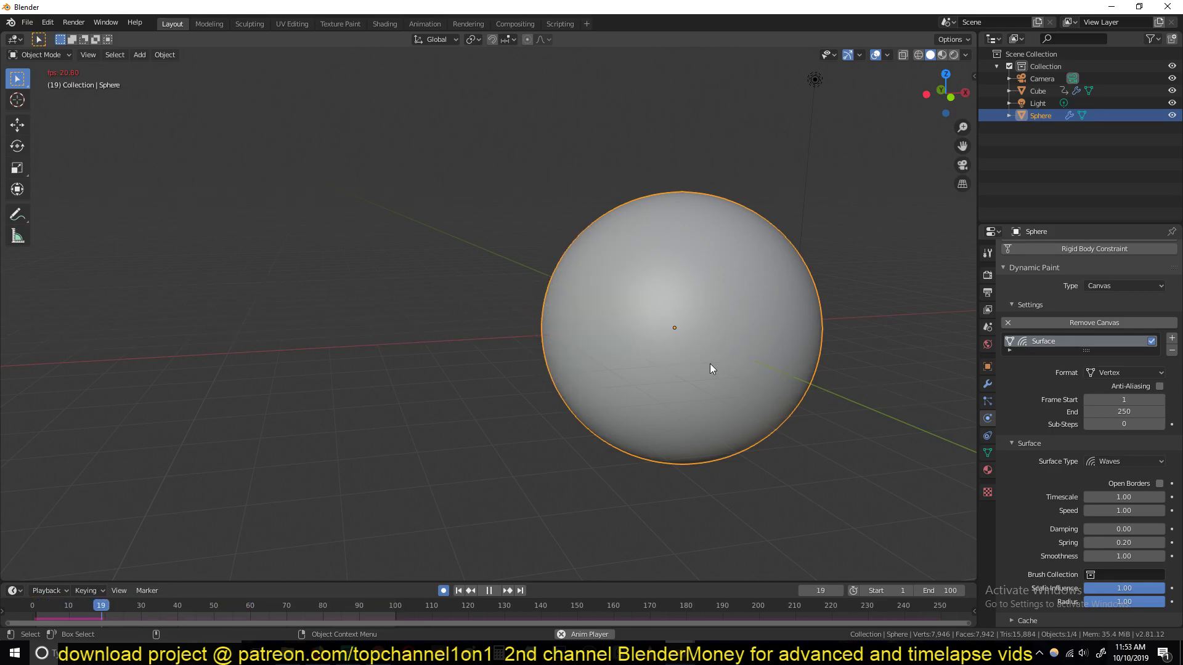
Step: Stop playback and scrub to frame 84 to view the cube's impact area on the sphere
key("space")
scroll(712, 374, "up", 4)
middle_click_drag(714, 371, 538, 354, "shift")
left_click_drag(164, 611, 299, 615)
middle_click_drag(382, 519, 493, 425)
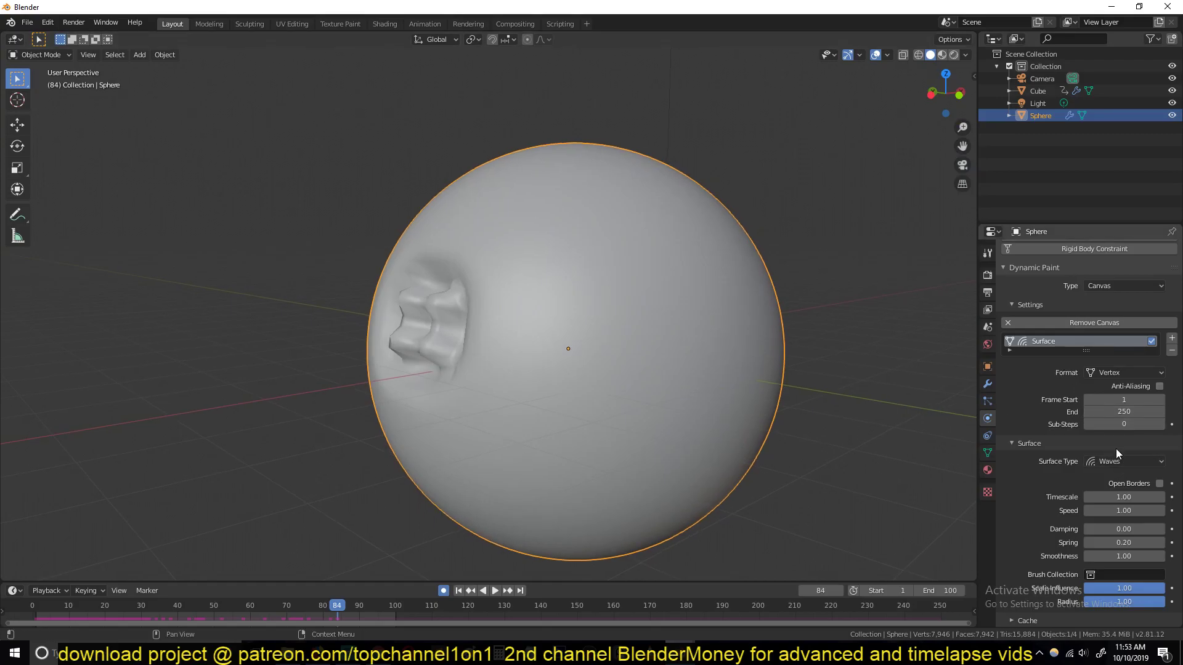
scroll(457, 338, "up", 2)
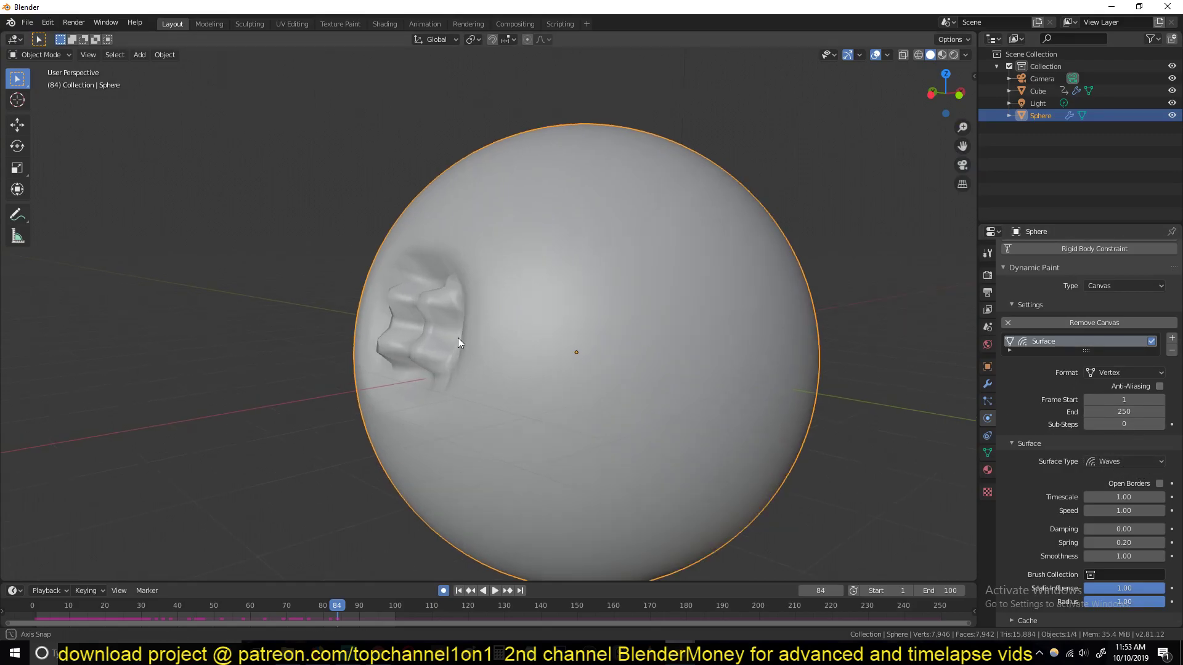
Step: Examine the wave deformation of the sphere's surface close up and from the side, and briefly replay the animation
middle_click_drag(457, 337, 398, 346)
middle_click_drag(526, 348, 491, 338, "shift")
scroll(412, 339, "up", 2)
middle_click_drag(411, 339, 431, 323)
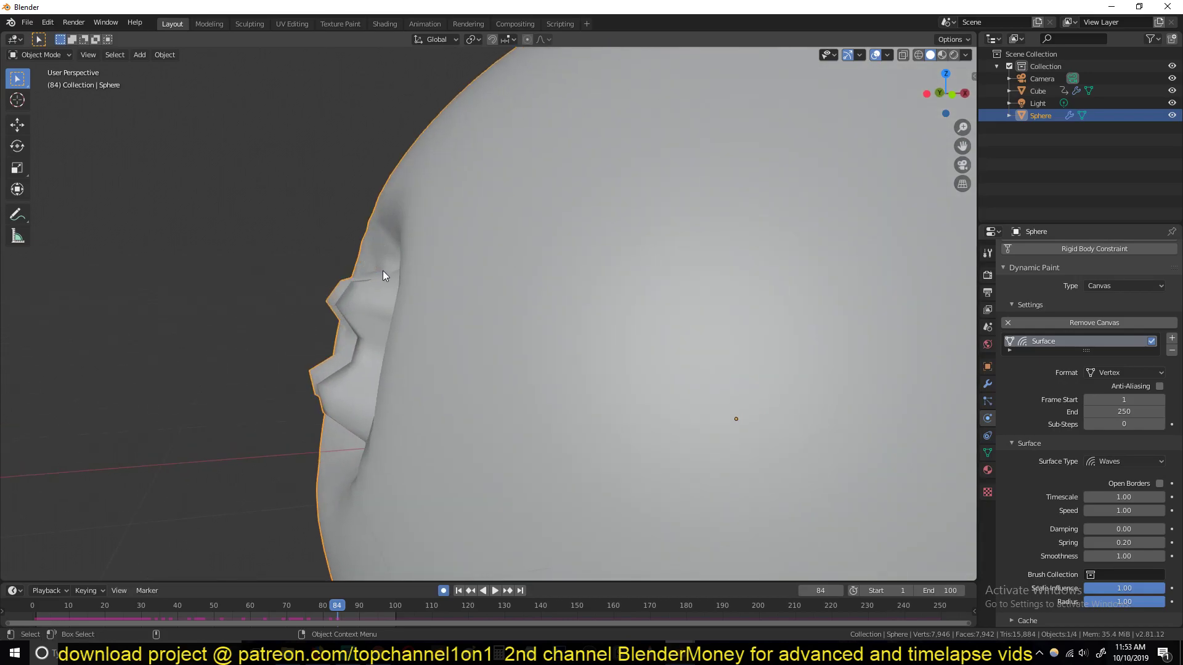
scroll(394, 287, "down", 3)
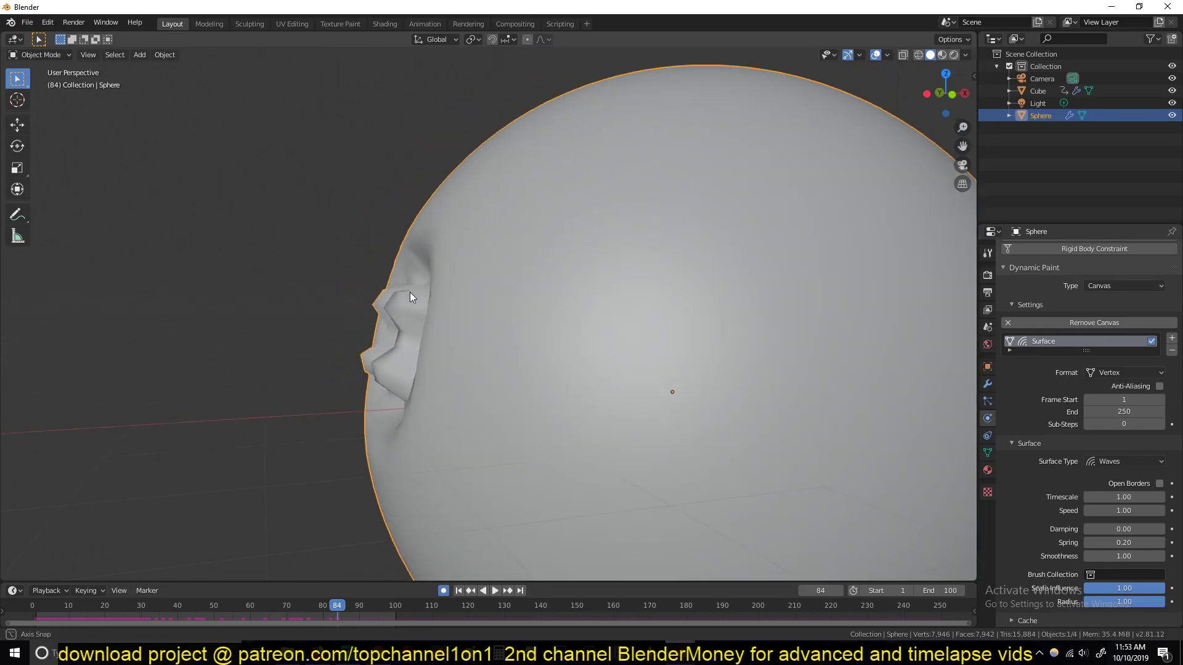
scroll(408, 293, "up", 3)
scroll(446, 300, "up", 2)
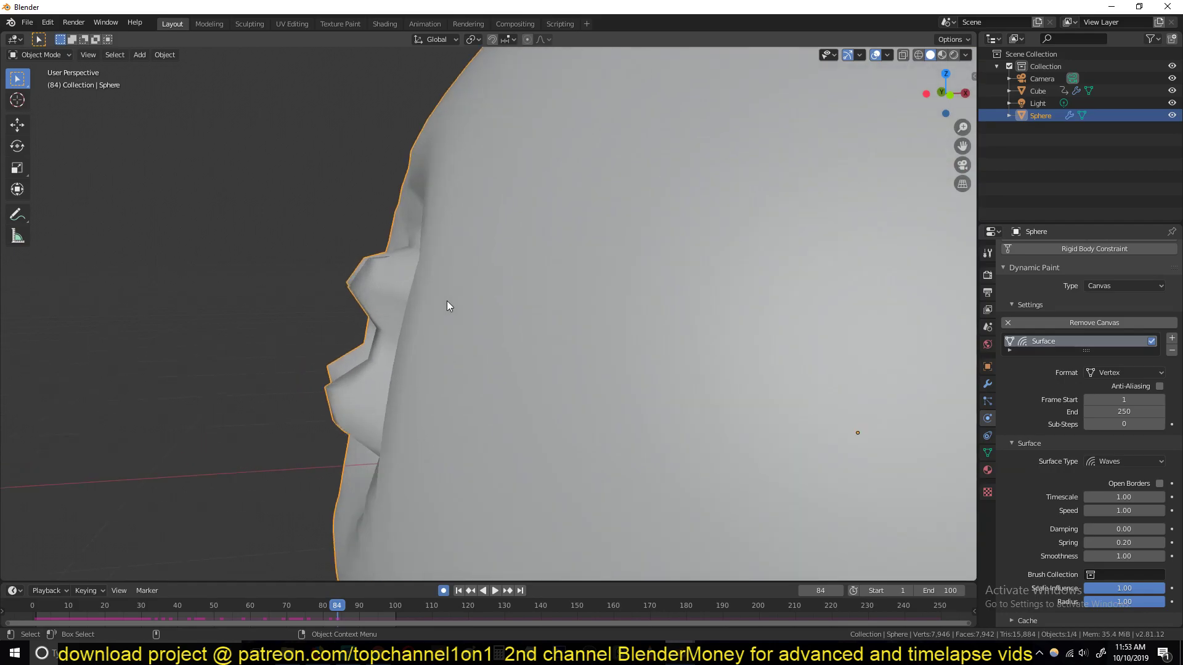
middle_click_drag(446, 301, 438, 298)
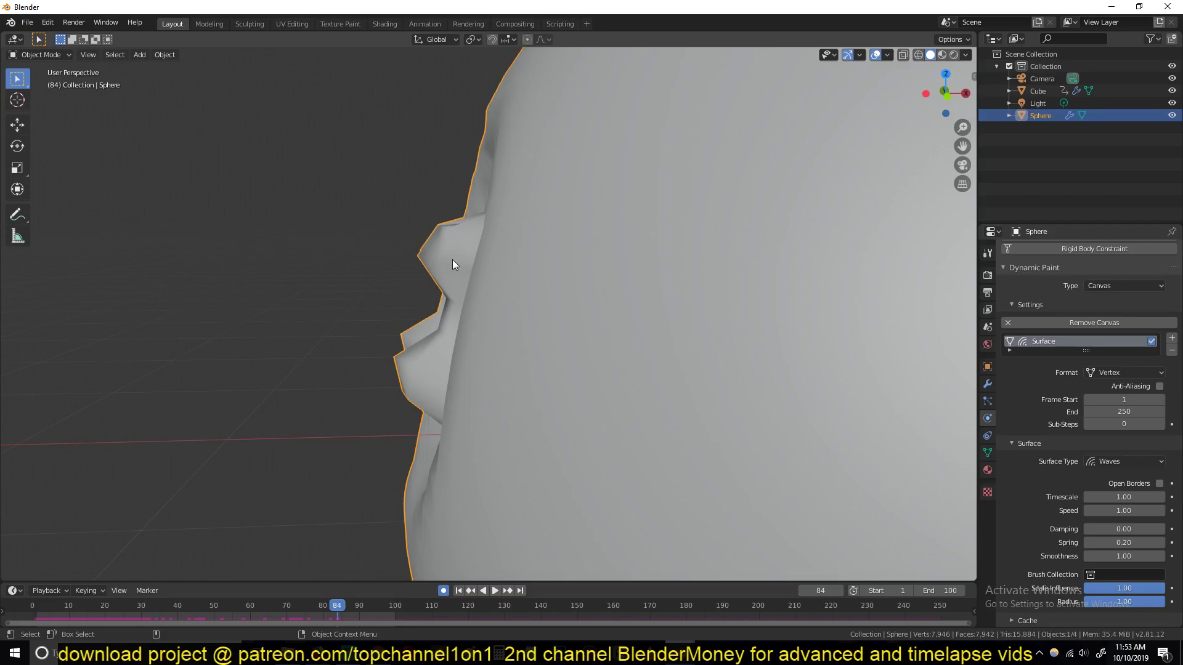
middle_click_drag(525, 212, 452, 323)
scroll(535, 227, "down", 1)
middle_click_drag(543, 226, 475, 254)
scroll(475, 254, "down", 2)
key("space")
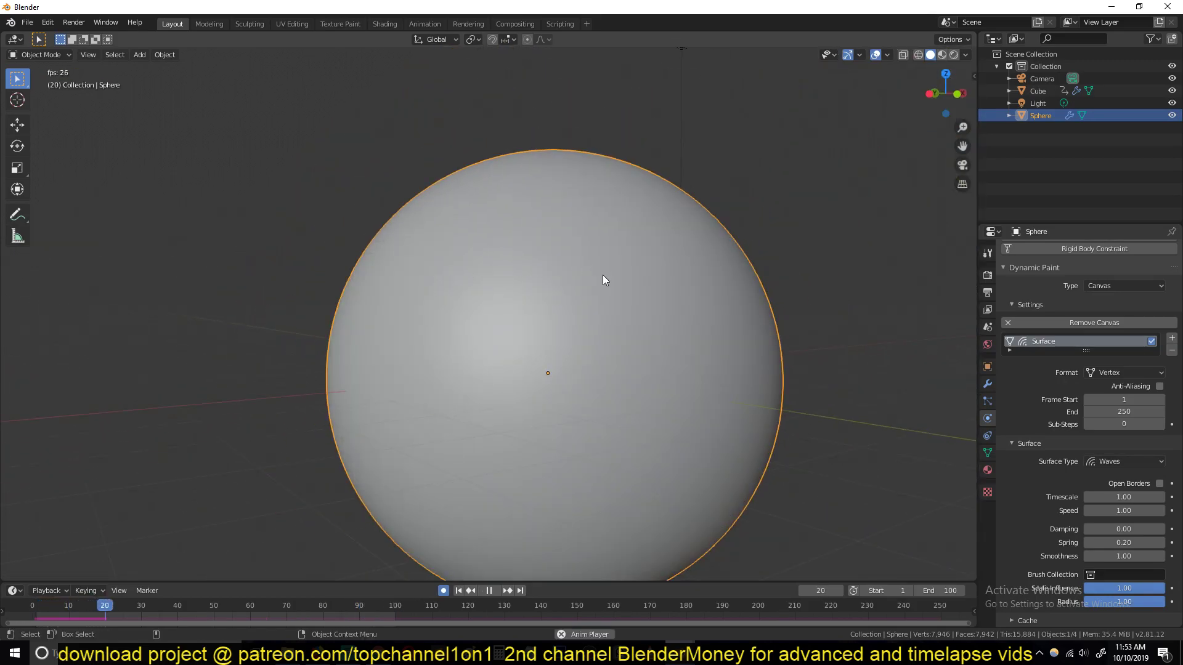
key("space")
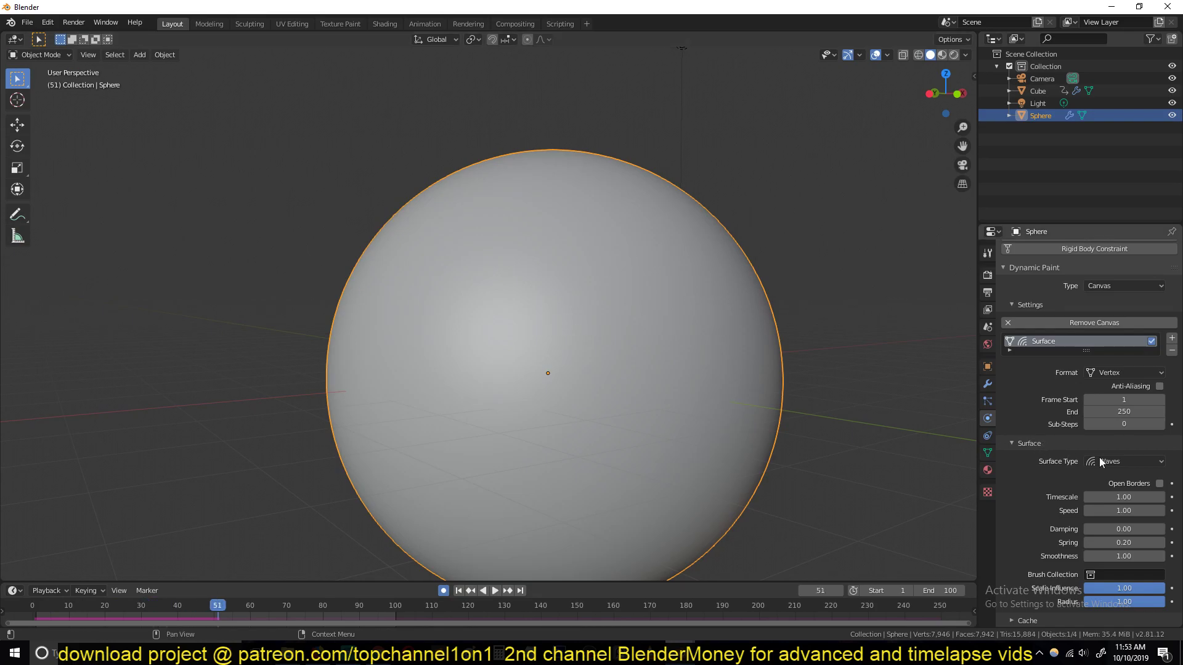
Step: Try the Displace surface type on the sphere's canvas during playback, and return the surface type to Waves
left_click(1115, 462)
left_click(1118, 490)
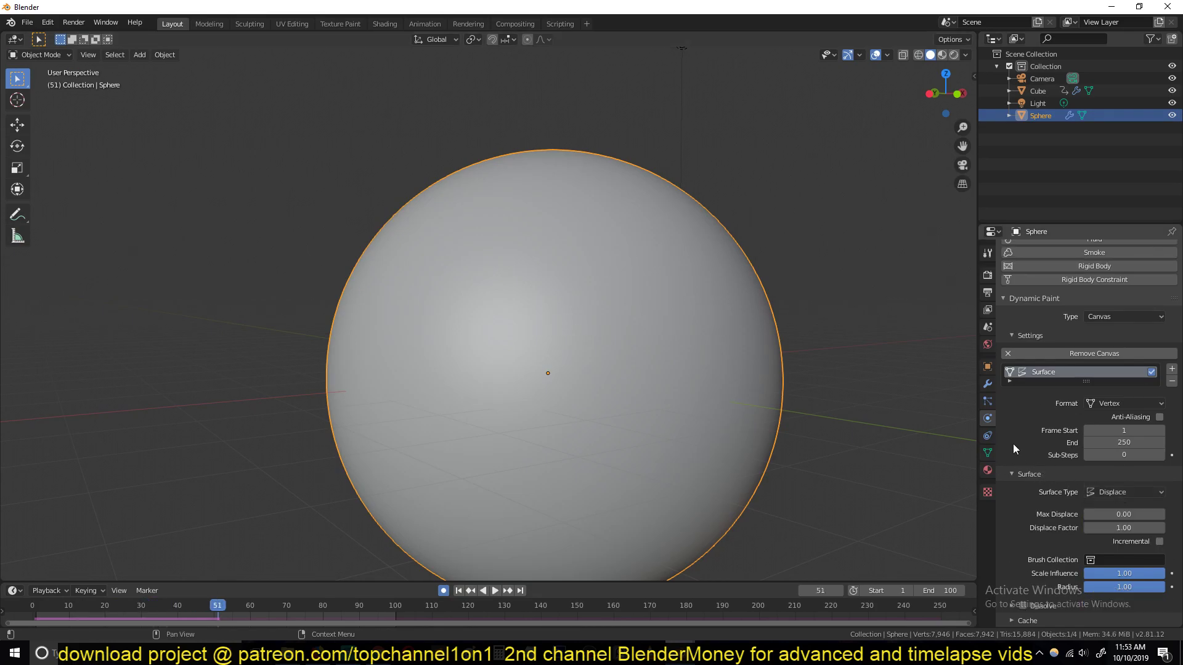
key("space")
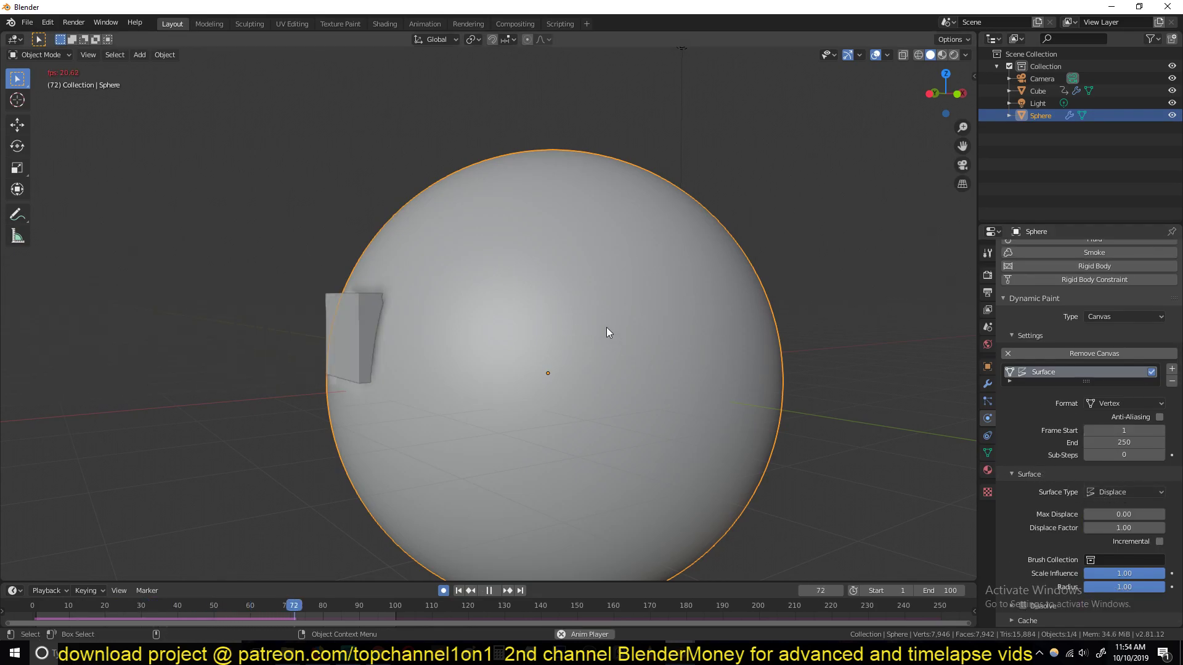
key("space")
middle_click_drag(351, 315, 455, 318)
key("space")
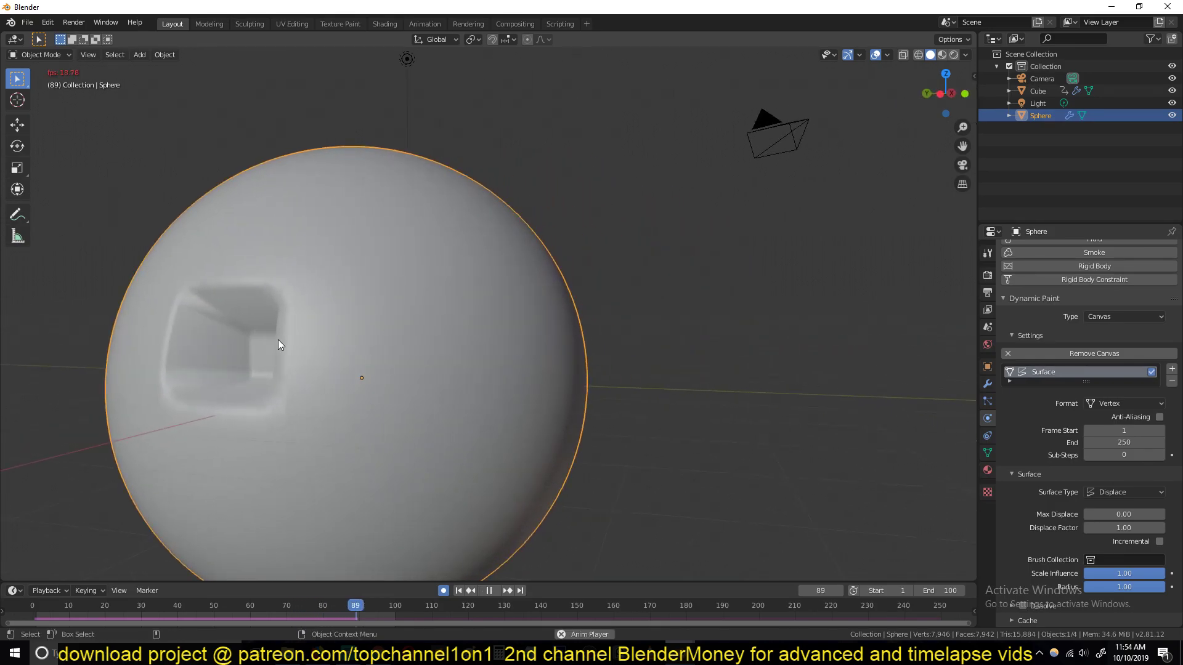
key("space")
middle_click_drag(314, 351, 510, 290)
left_click(1125, 491)
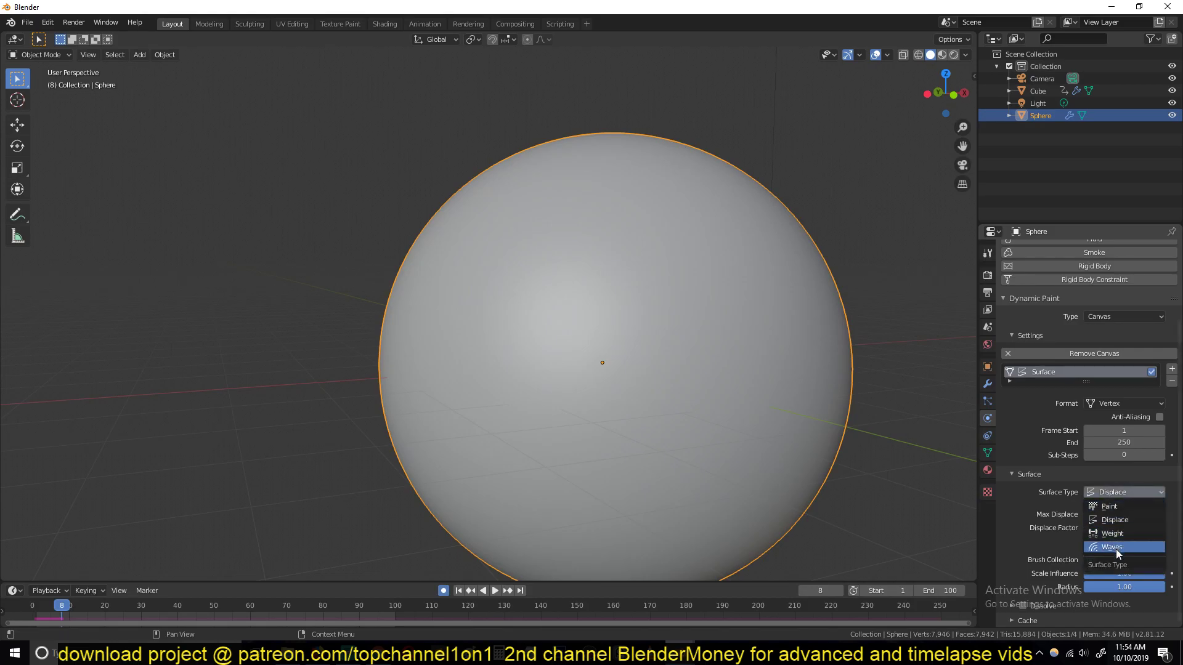
left_click(1115, 548)
key("space")
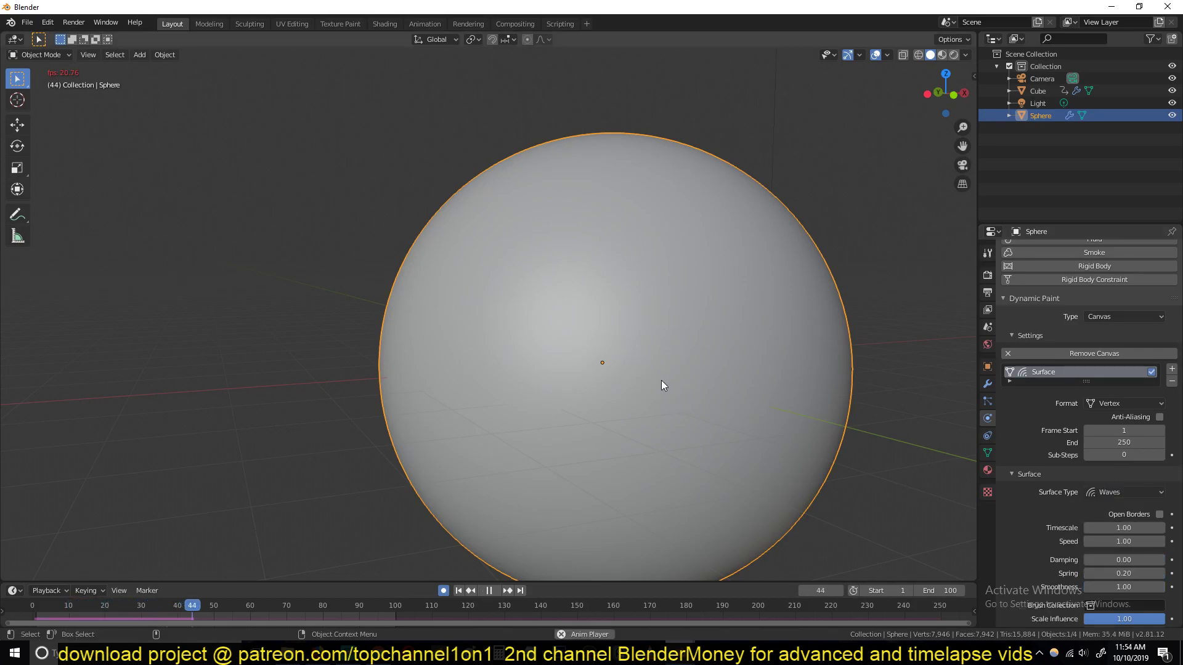
scroll(661, 380, "down", 2)
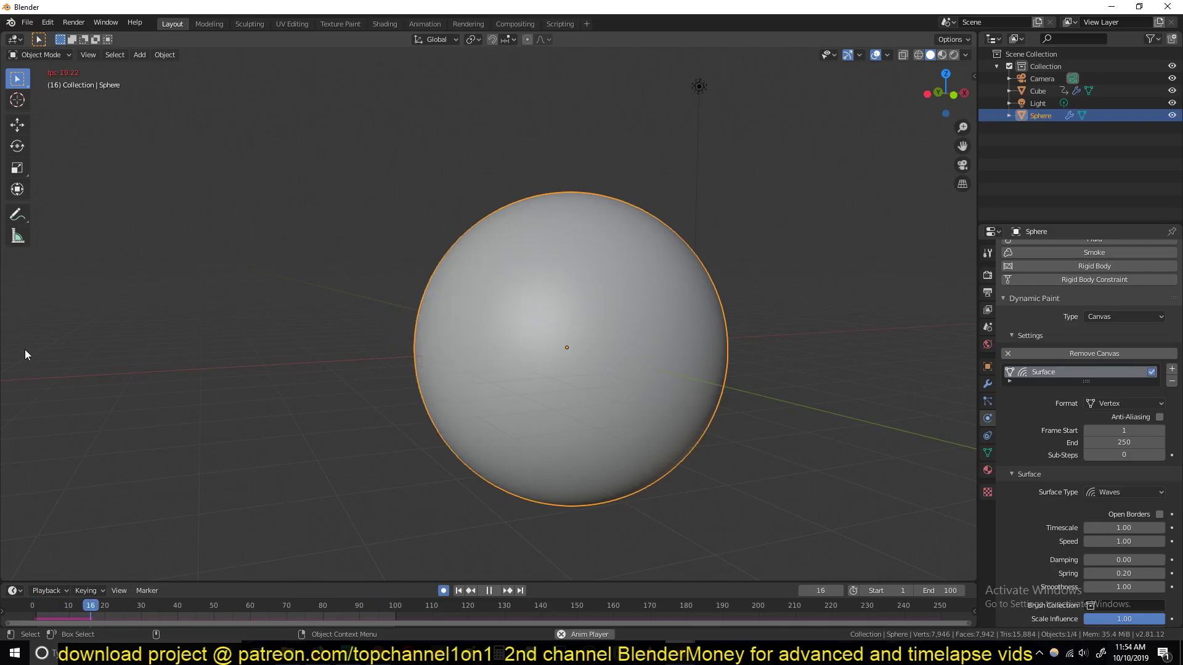
Step: Select the cube and add an active Rigid Body to it
scroll(139, 317, "down", 5)
key("space")
left_click(134, 321)
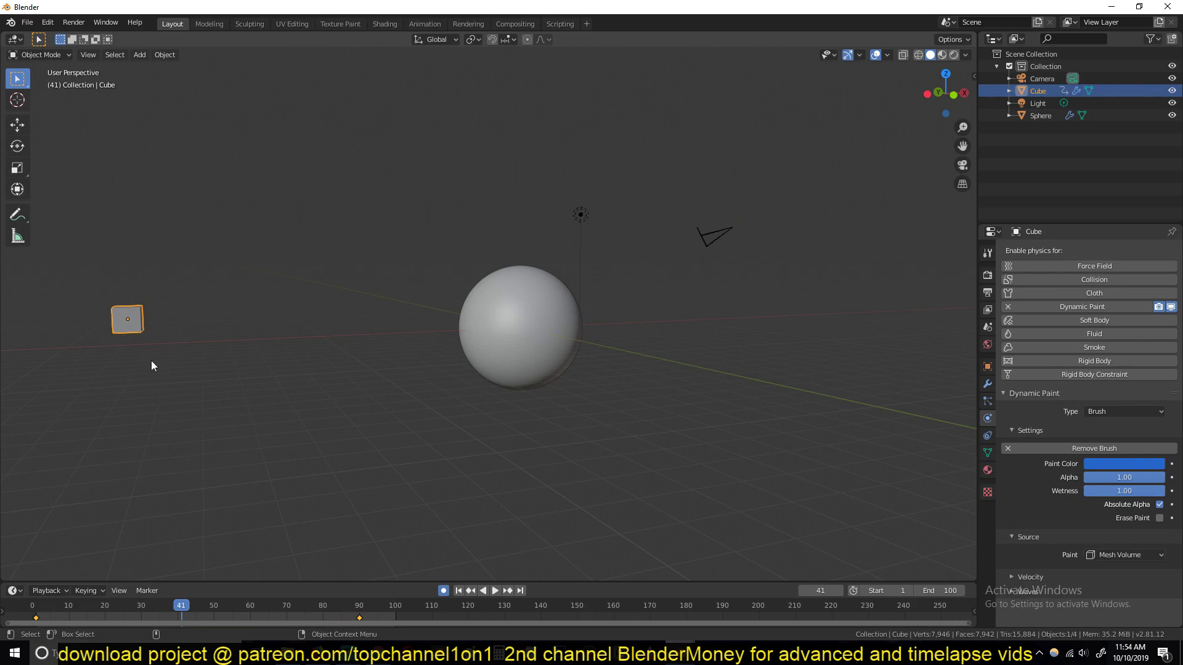
key("space")
key("space")
left_click(1030, 393)
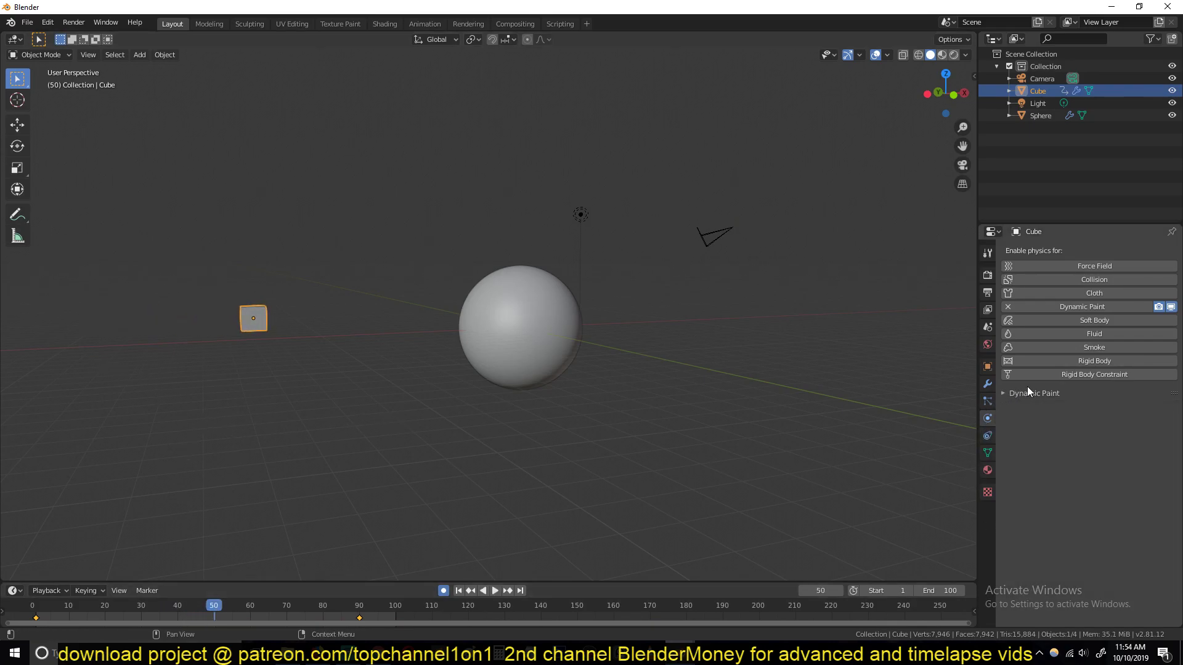
left_click(1078, 361)
Step: Play the animation again from frame 0 to check how the cube moves with its Rigid Body
key("space")
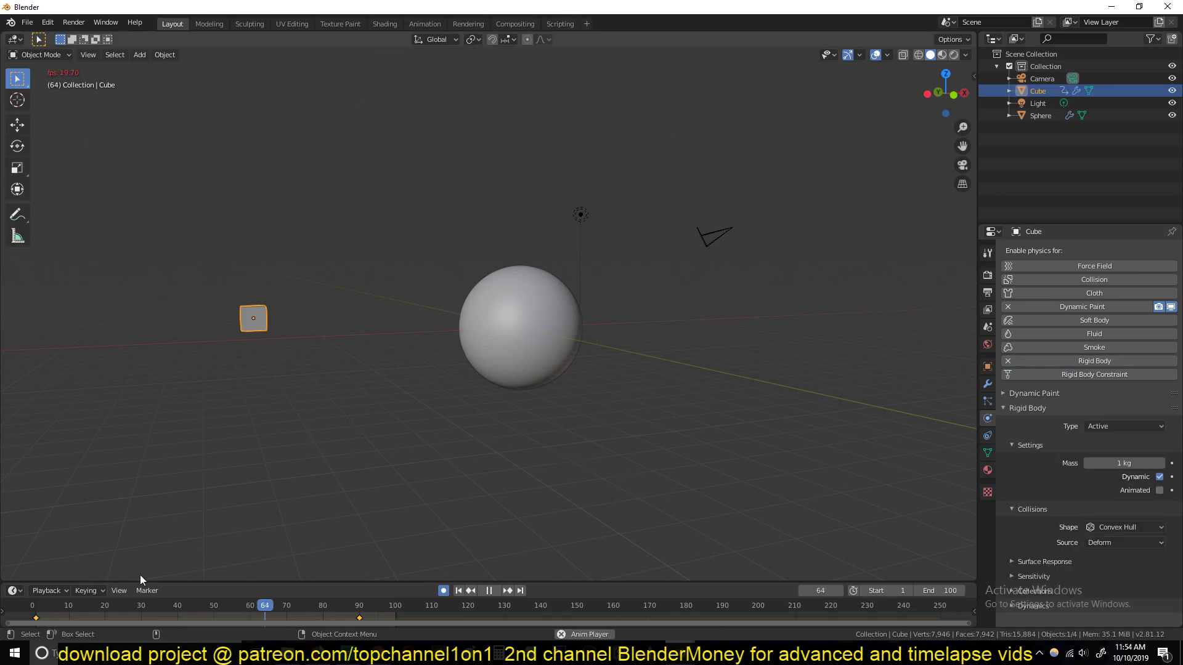
key("Escape")
key("shift+Left")
key("space")
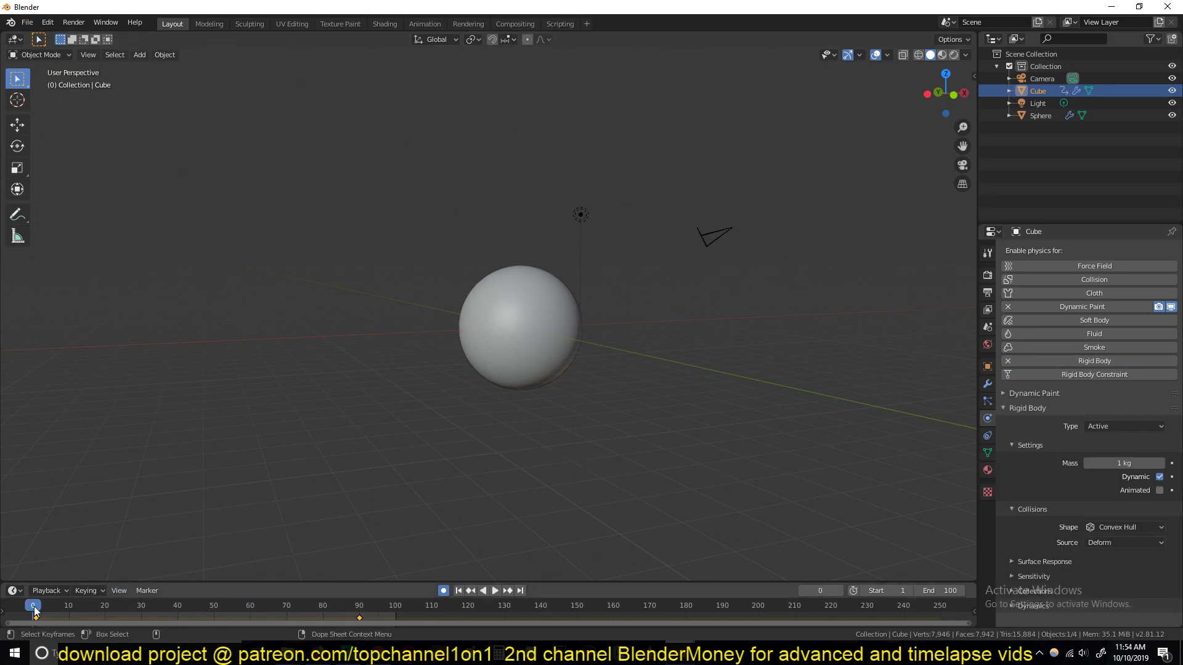
scroll(261, 404, "down", 5)
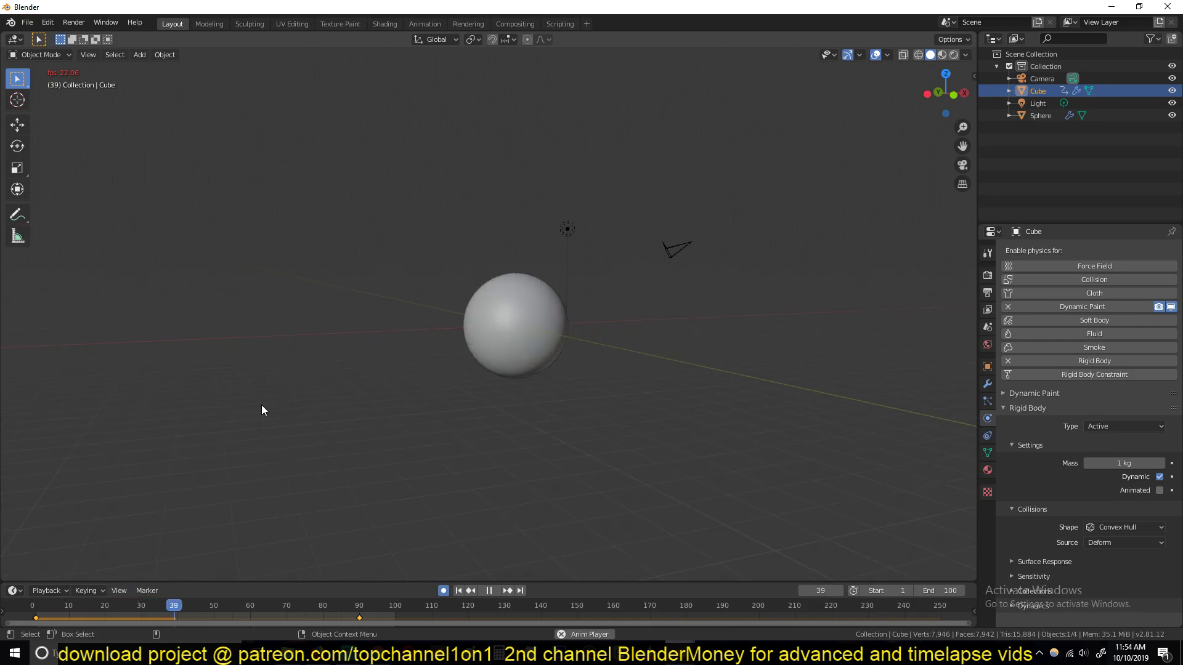
Step: Keyframe the Animated option of the cube's Rigid Body as enabled at frame 64 and disabled at about frame 66
key("Escape")
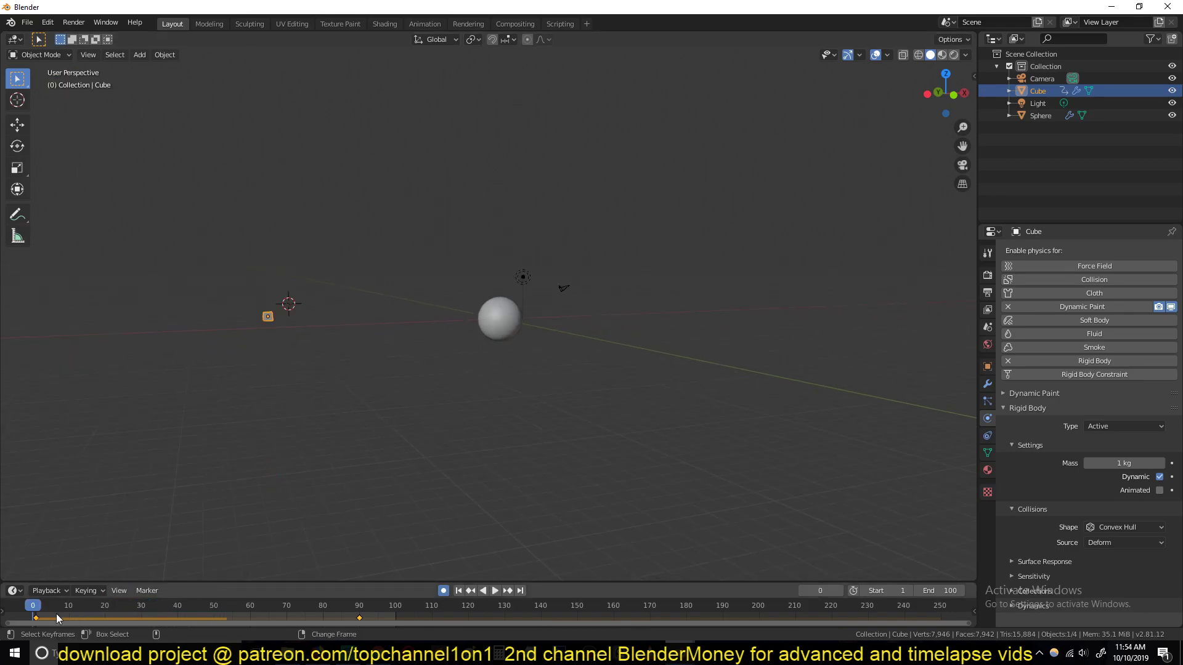
key("space")
left_click_drag(59, 613, 264, 612)
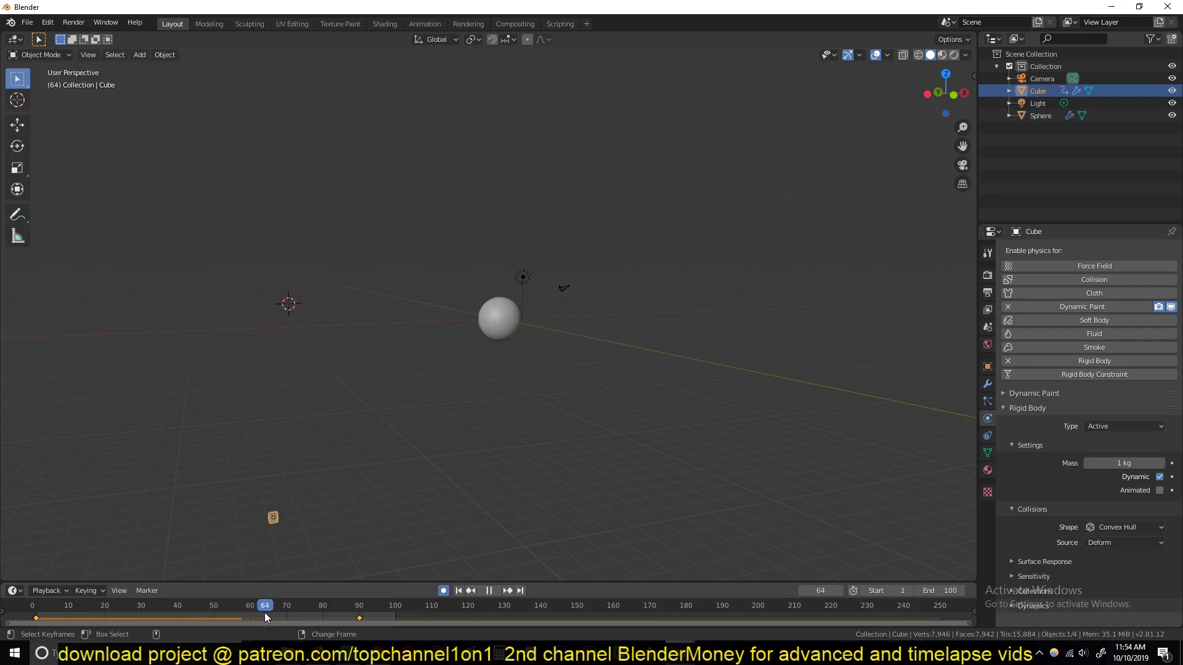
left_click(1159, 491)
scroll(625, 429, "up", 4)
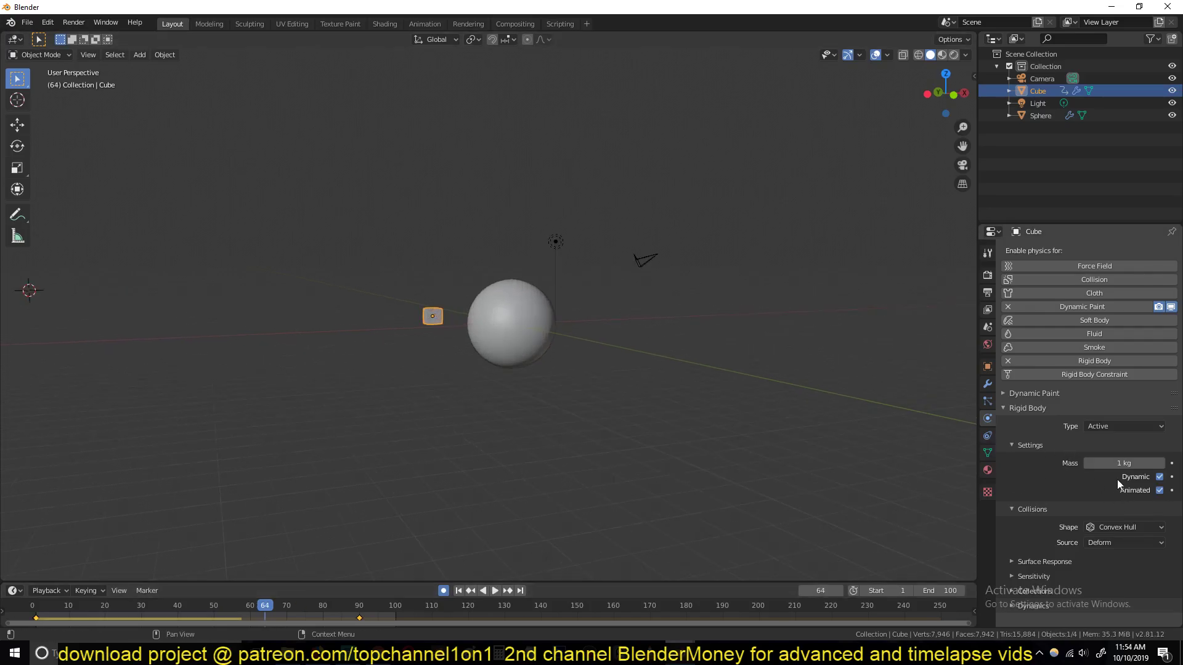
left_click(1171, 490)
left_click_drag(260, 605, 271, 607)
left_click(1172, 490)
left_click(1163, 492)
Step: Play the animation from the start to check how the cube moves with the keyframed Animated option
left_click(35, 607)
key("space")
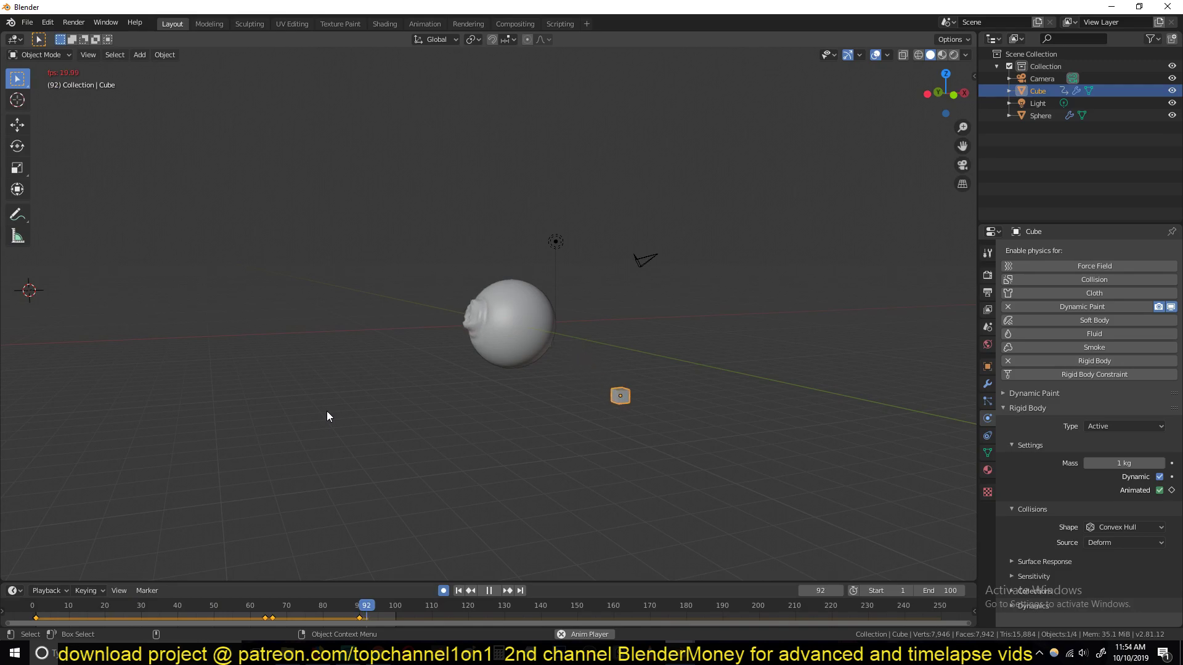
key("Escape")
Step: Add a Rigid Body to the sphere and set its type to Passive
left_click(509, 352)
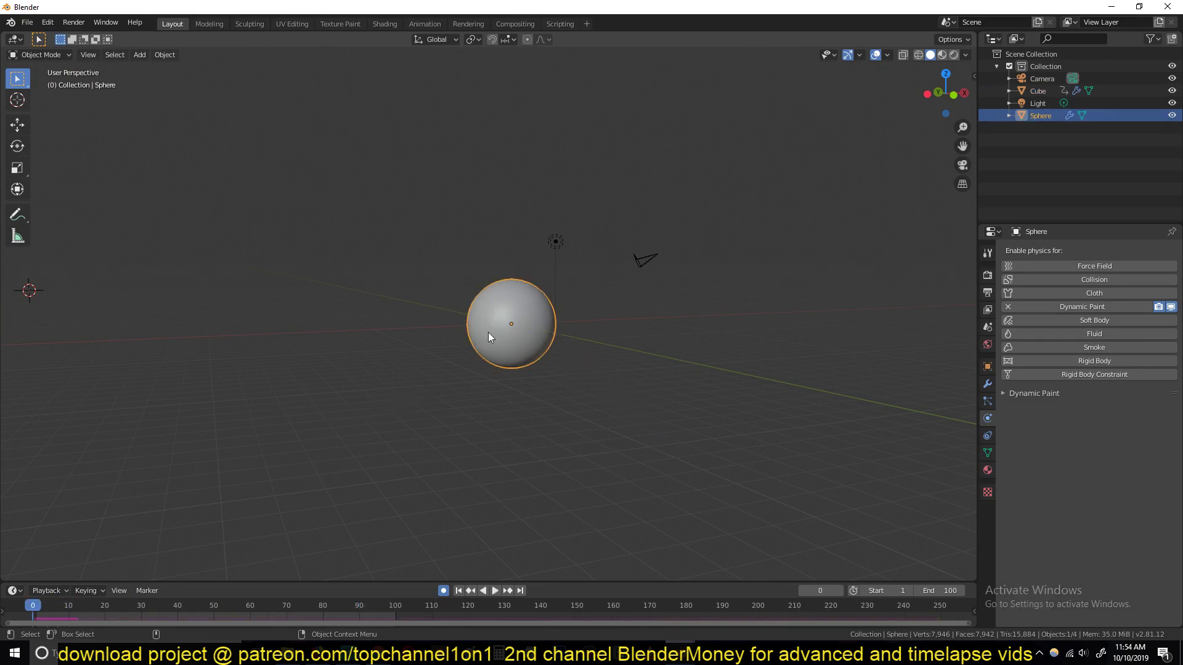
left_click(1088, 360)
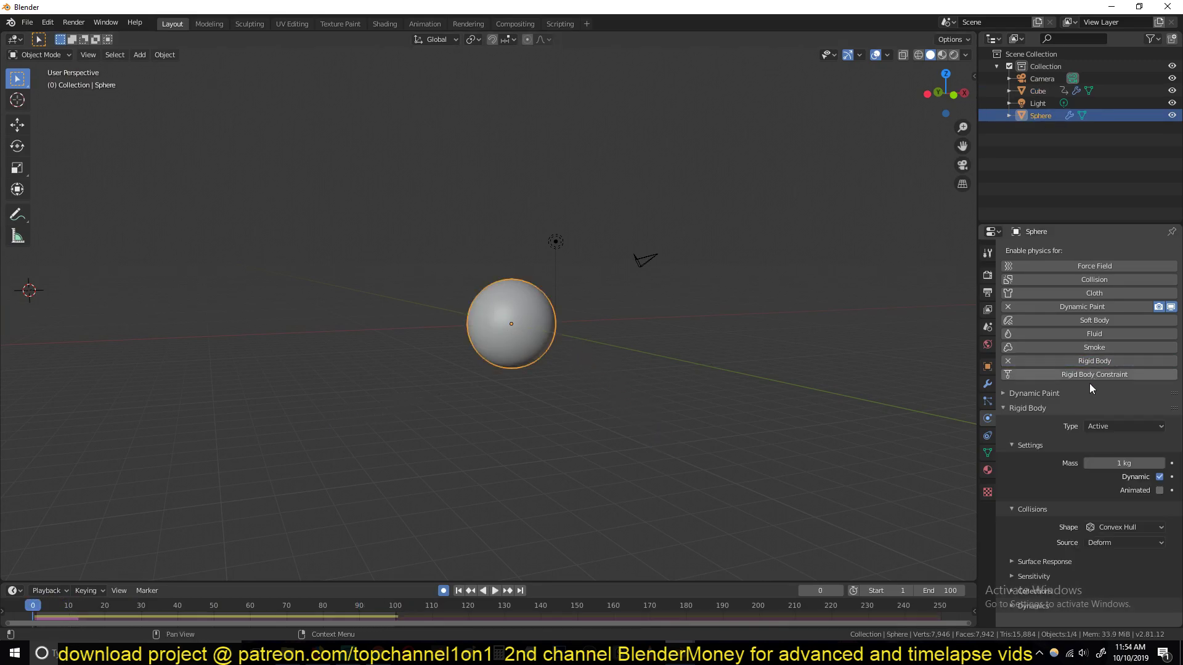
left_click(1132, 426)
left_click(1114, 470)
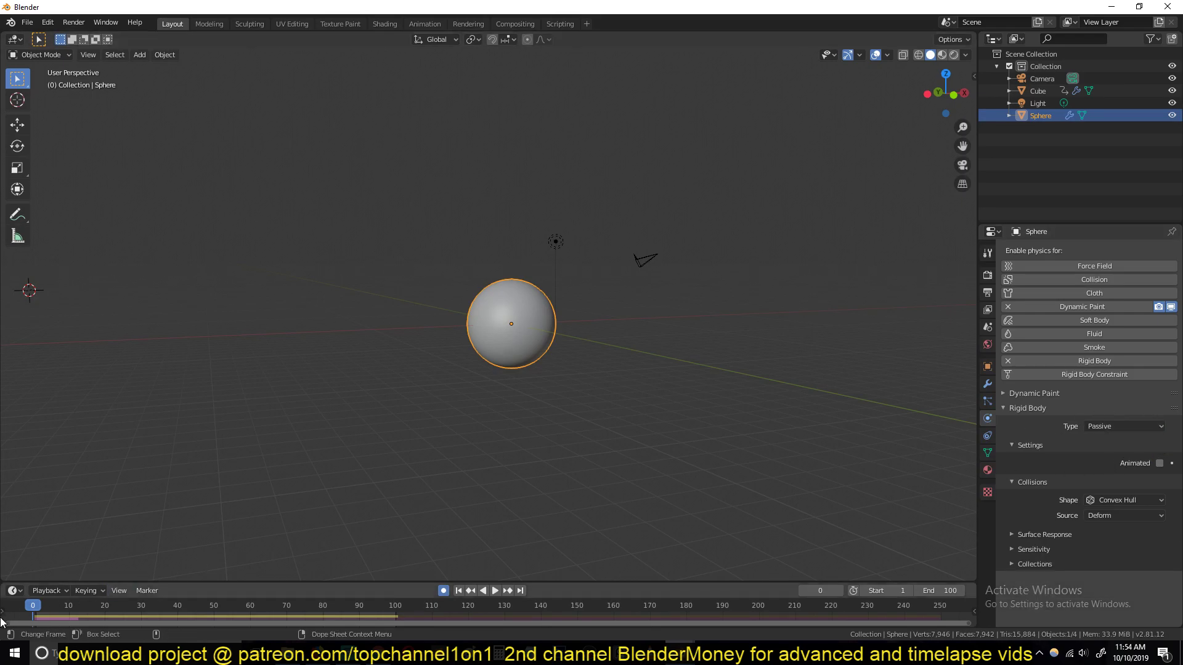
Step: Play the animation and examine the cube's impact on the sphere close up, pausing at frame 90
key("space")
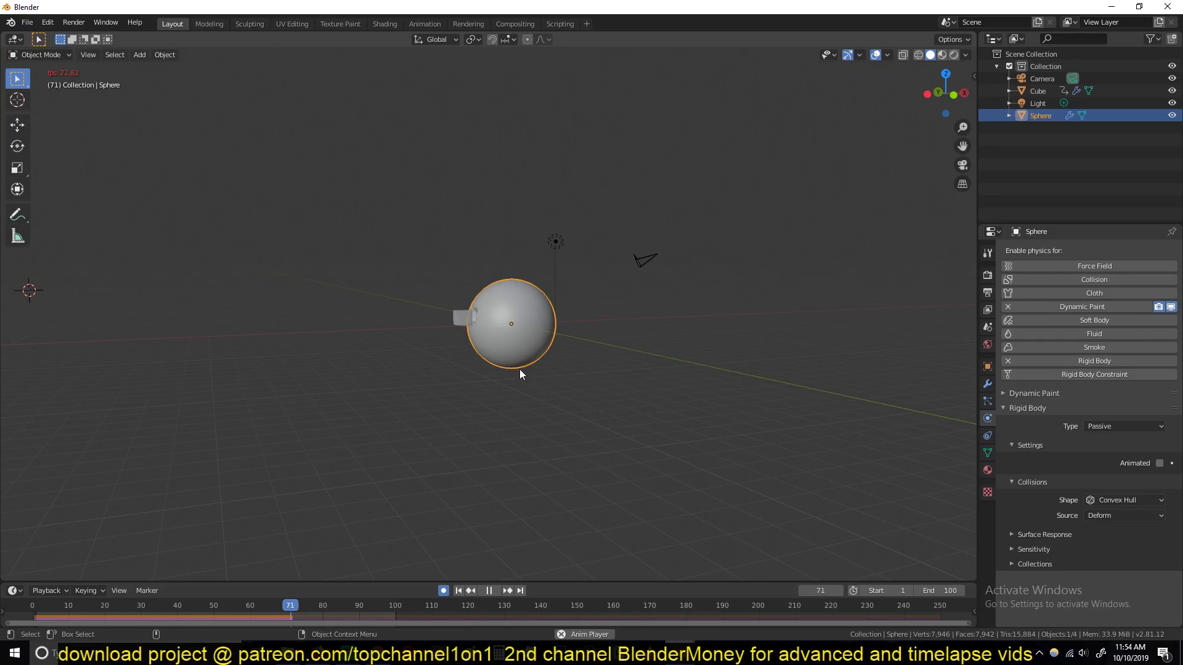
scroll(471, 349, "up", 3)
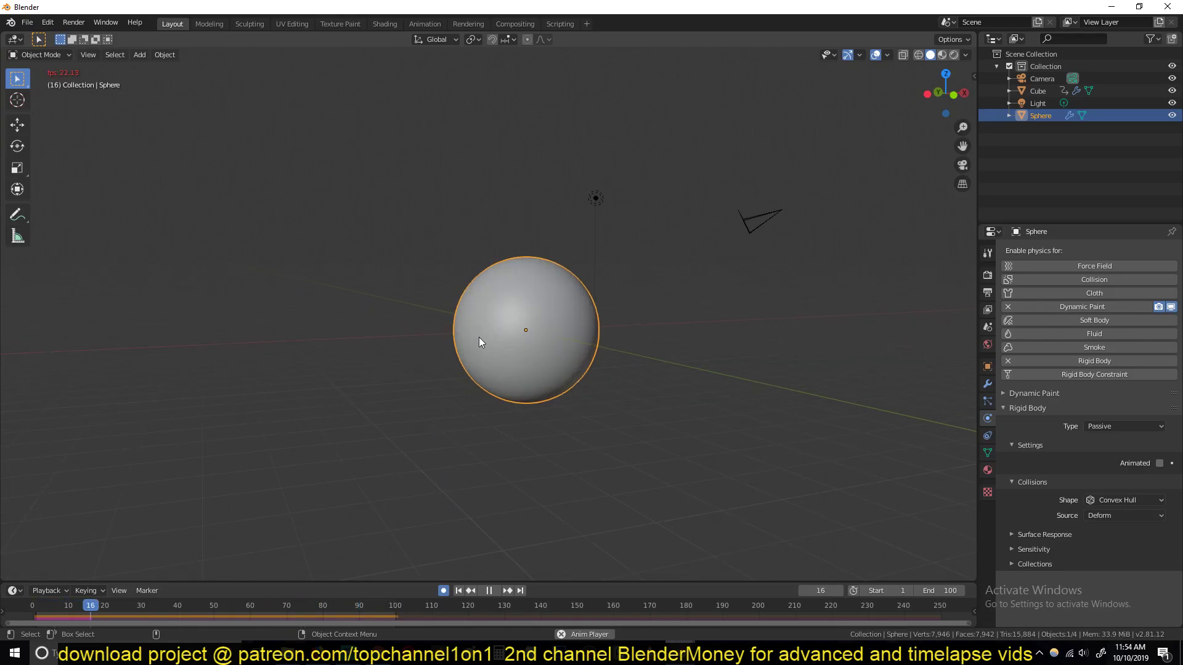
scroll(478, 341, "down", 4)
scroll(526, 343, "up", 4)
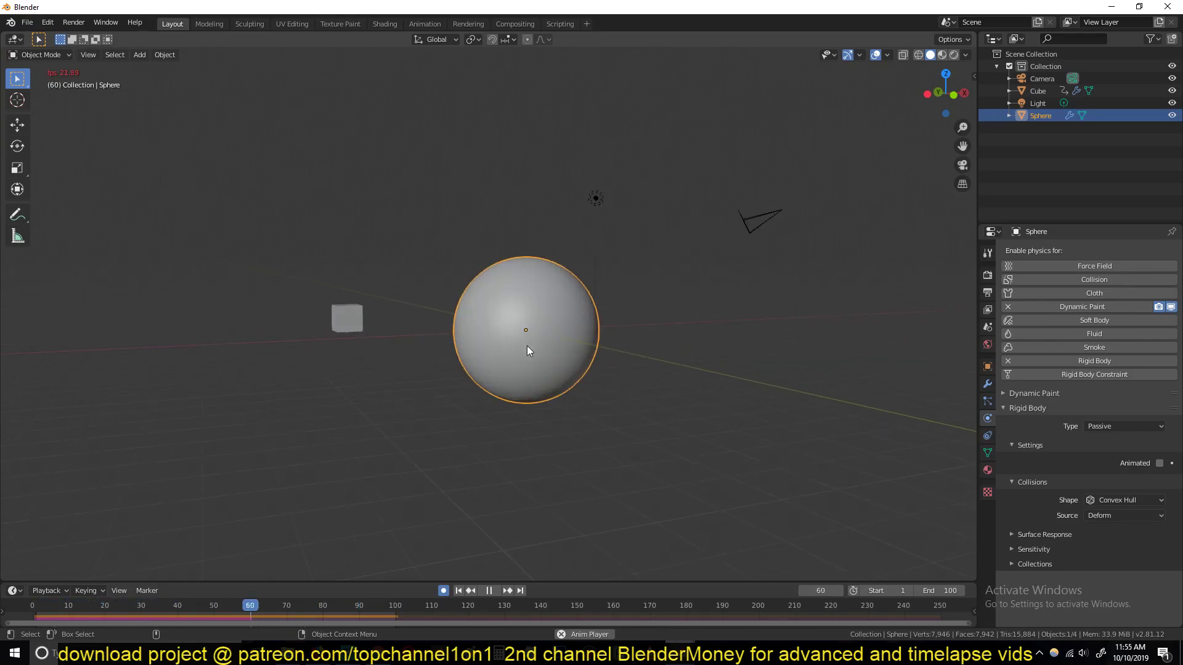
scroll(523, 338, "up", 4)
key("space")
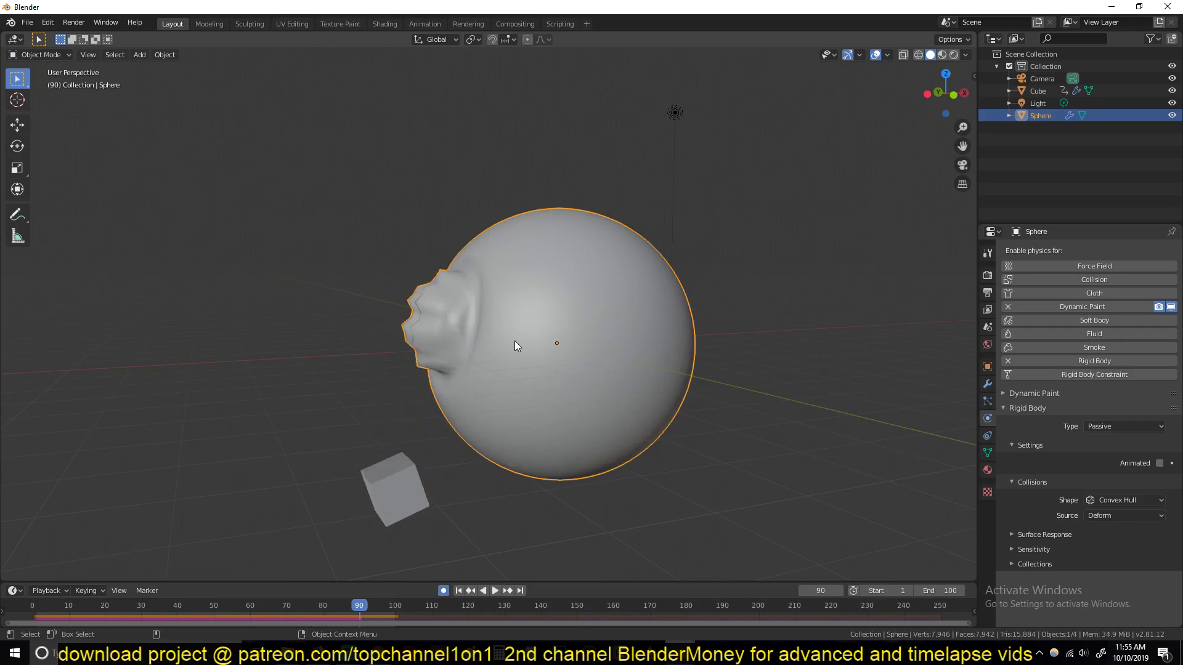
Step: Try a Scale Influence of 0.38 on the sphere's wave canvas during playback, and return it to 1.00
left_click(1016, 395)
scroll(1061, 397, "down", 5)
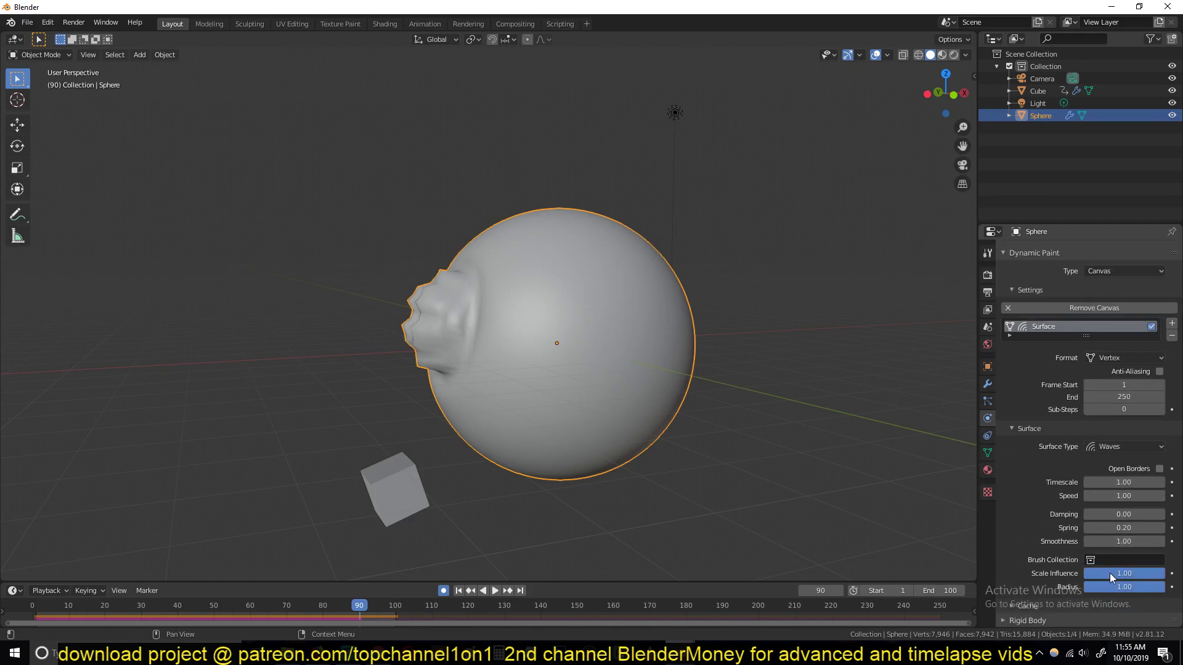
left_click_drag(1135, 573, 1113, 572)
left_click(31, 607)
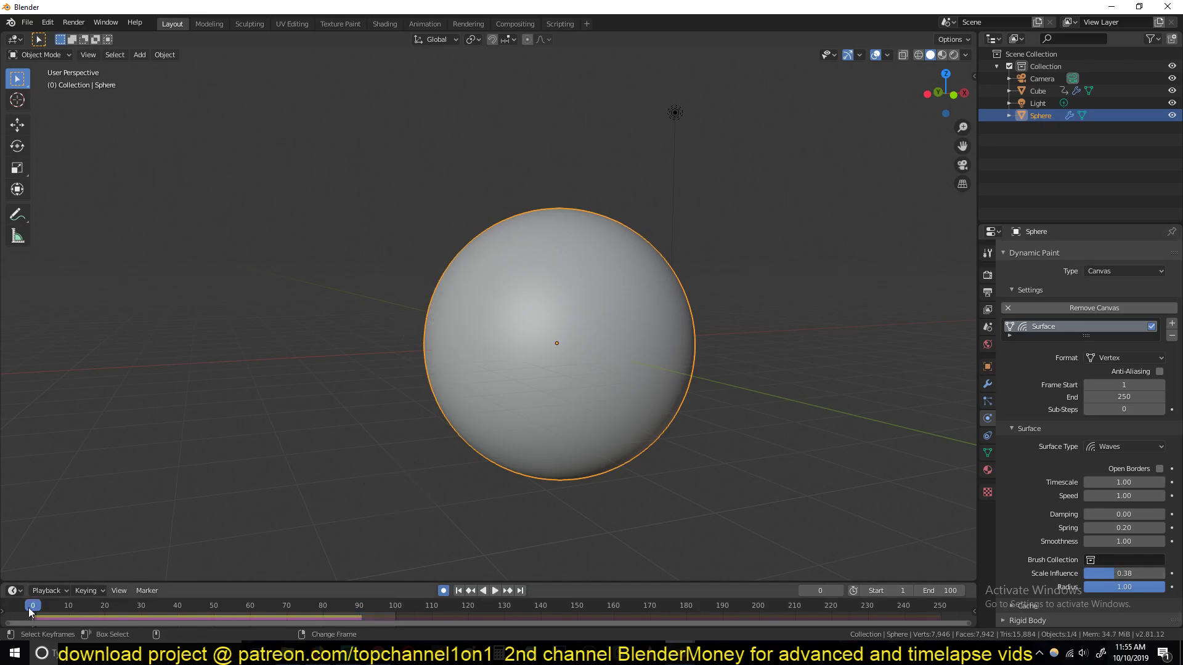
key("space")
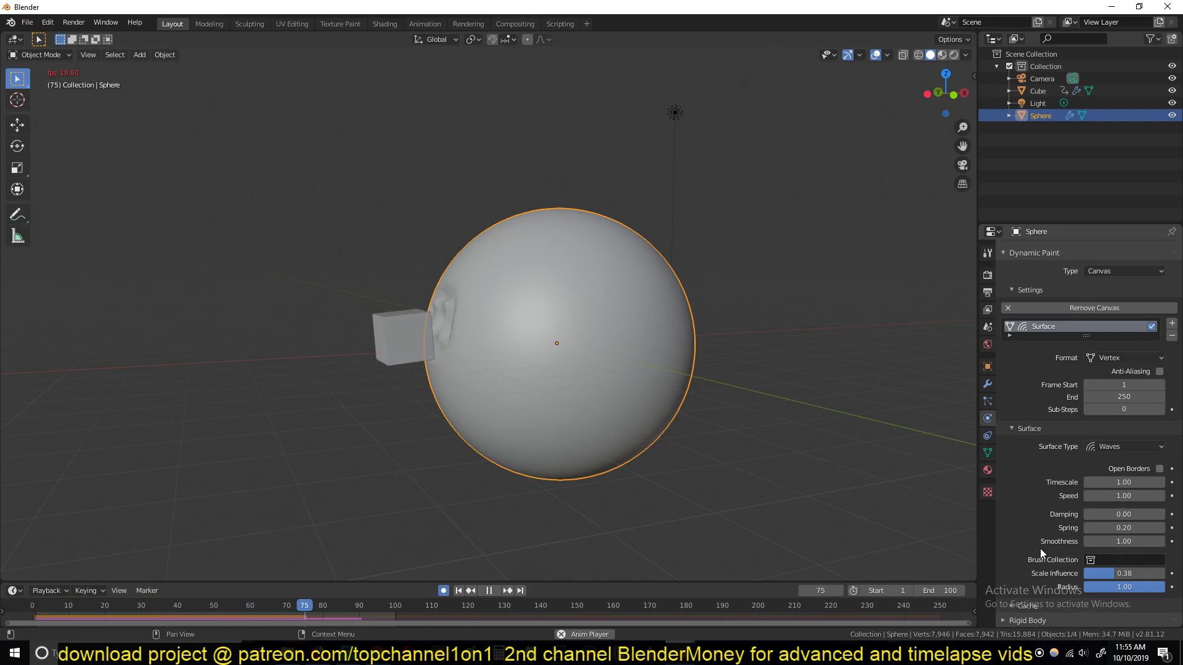
key("space")
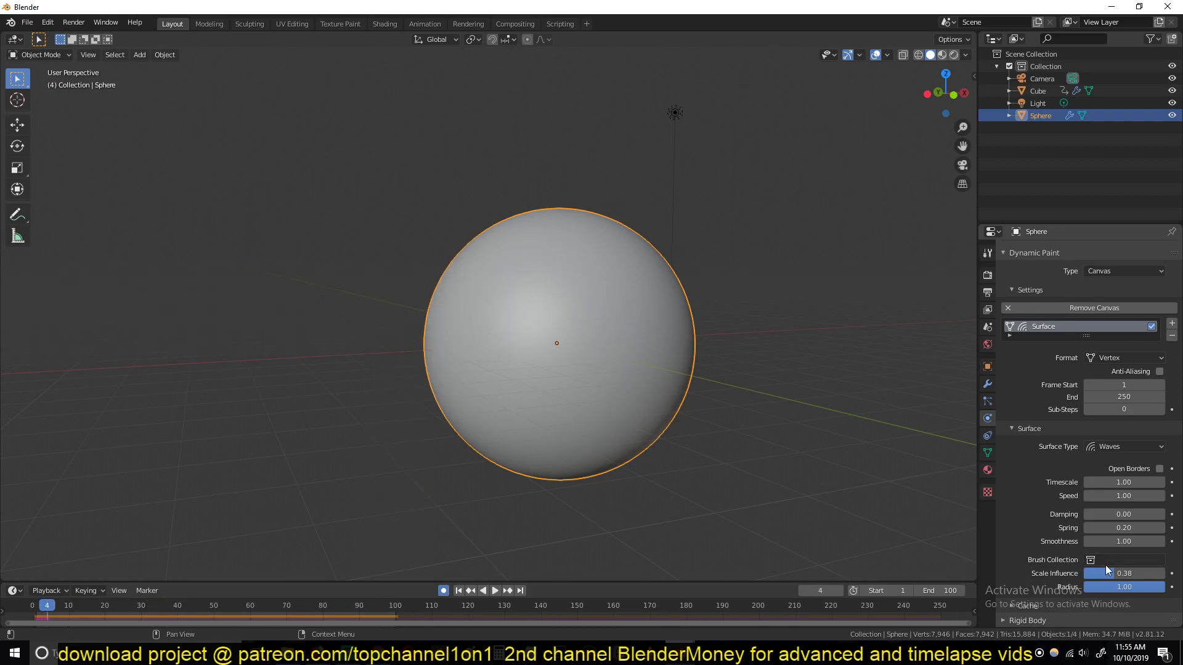
left_click_drag(1127, 574, 1162, 576)
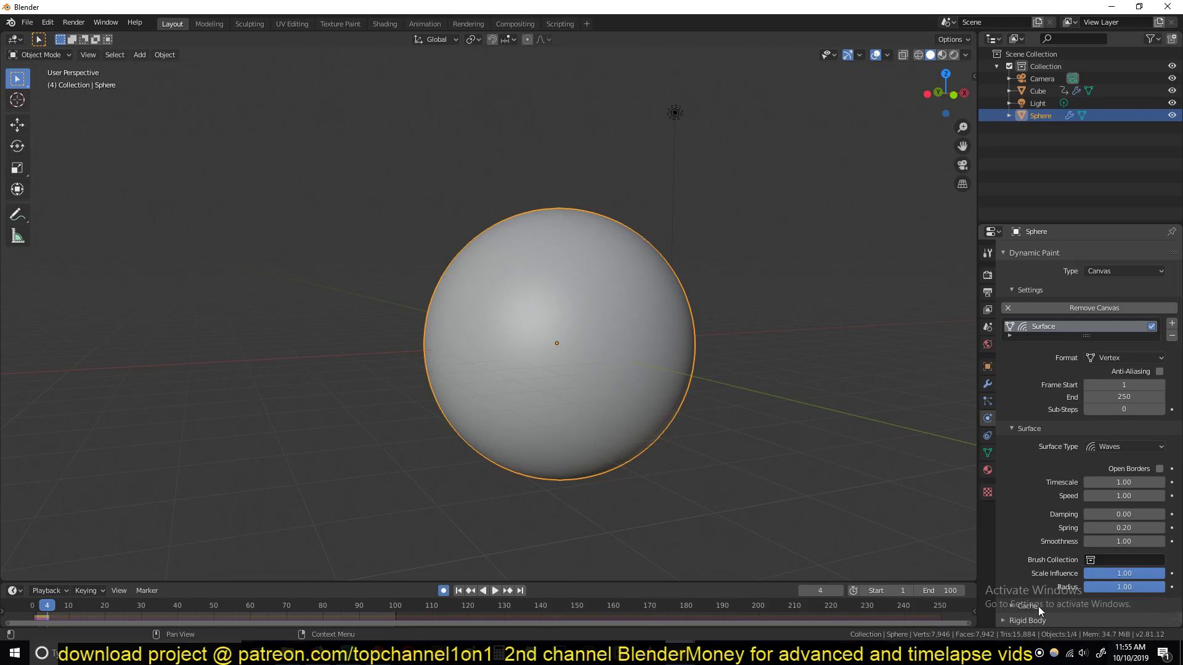
Step: Examine the sphere's canvas wave settings and the Velocity and Waves settings of the cube's Dynamic Paint brush
scroll(1033, 495, "up", 5)
scroll(1033, 496, "down", 5)
scroll(224, 451, "down", 9)
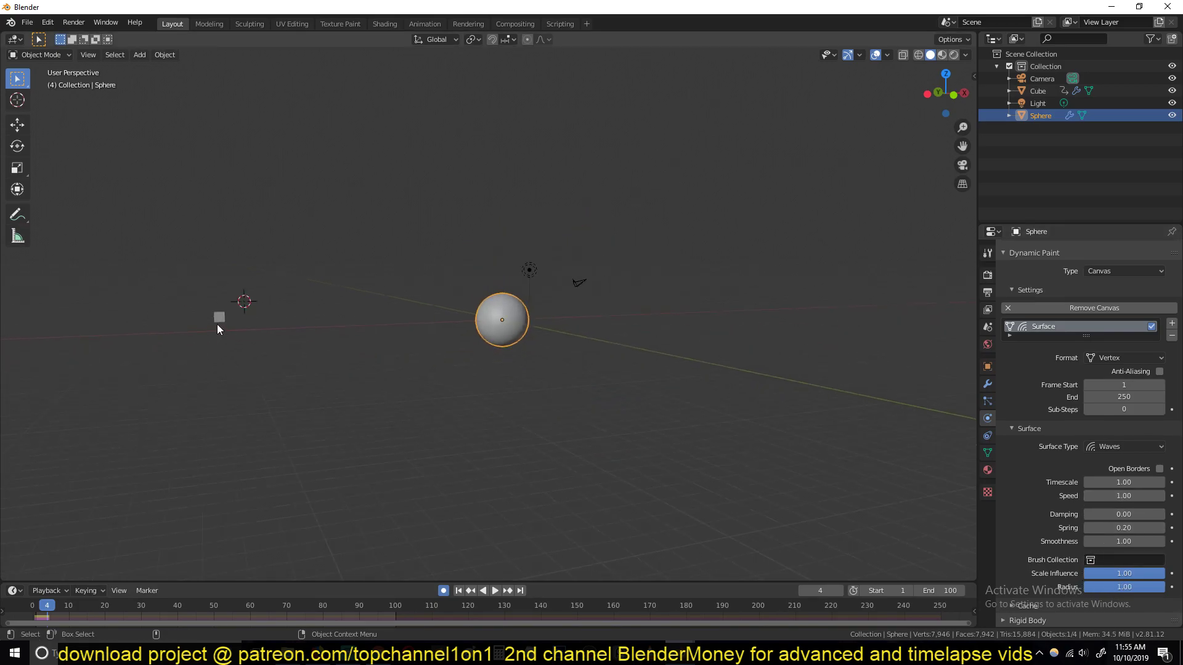
left_click(219, 318)
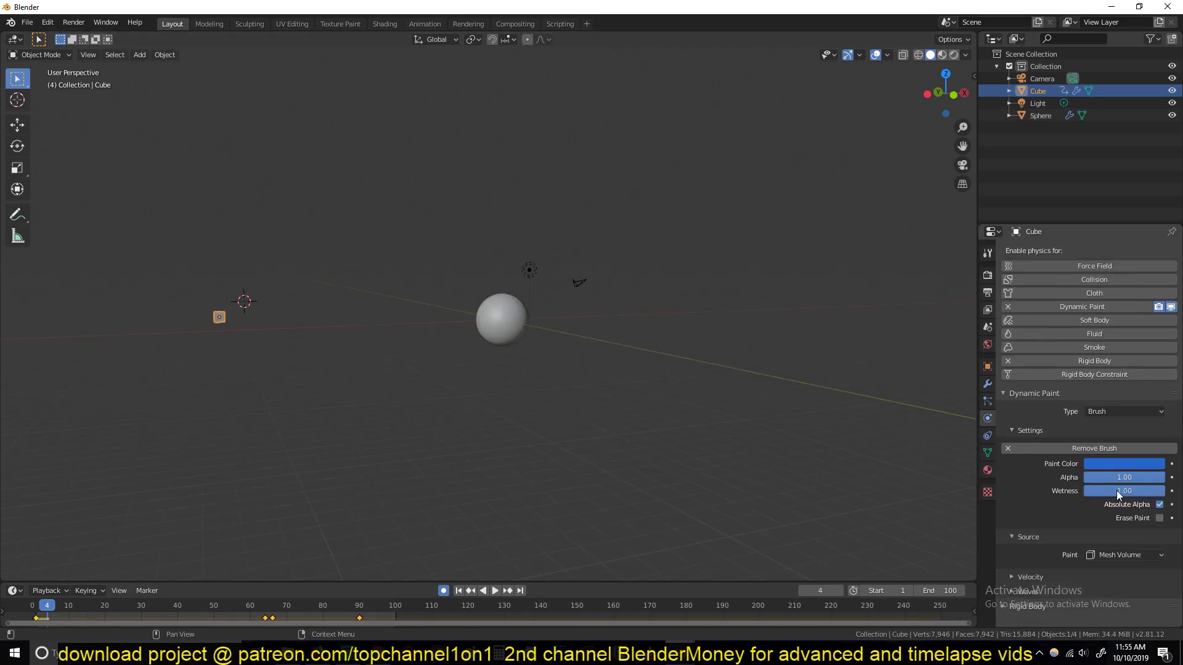
left_click(1049, 578)
scroll(1048, 575, "down", 3)
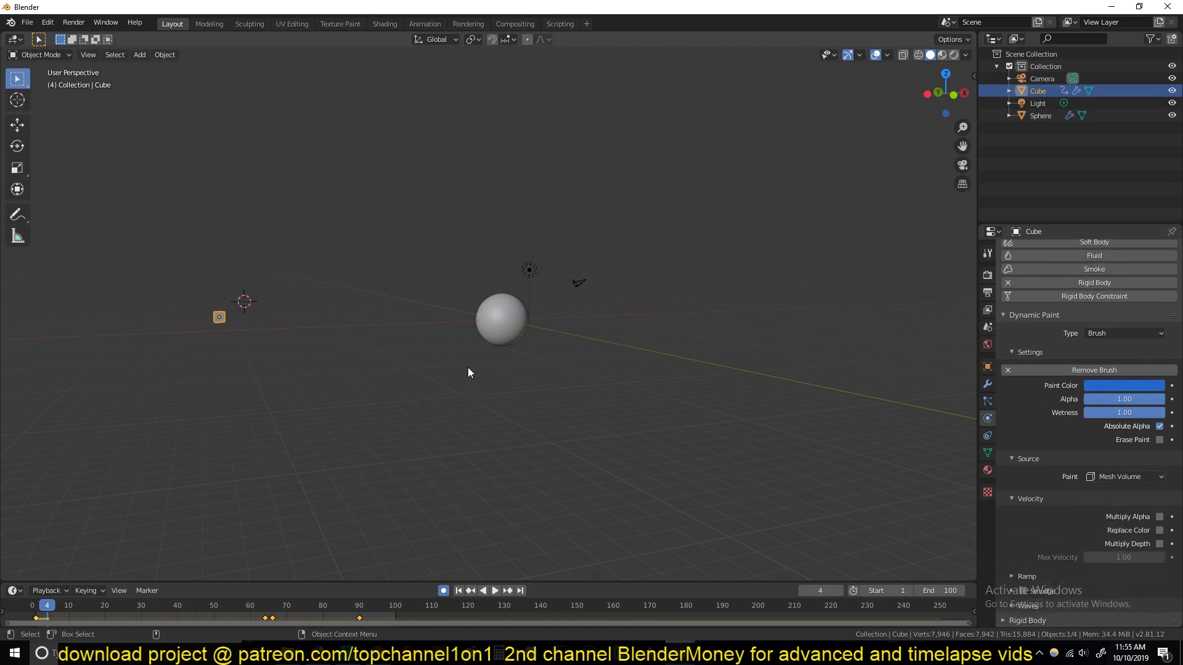
left_click(1036, 609)
scroll(1047, 573, "down", 2)
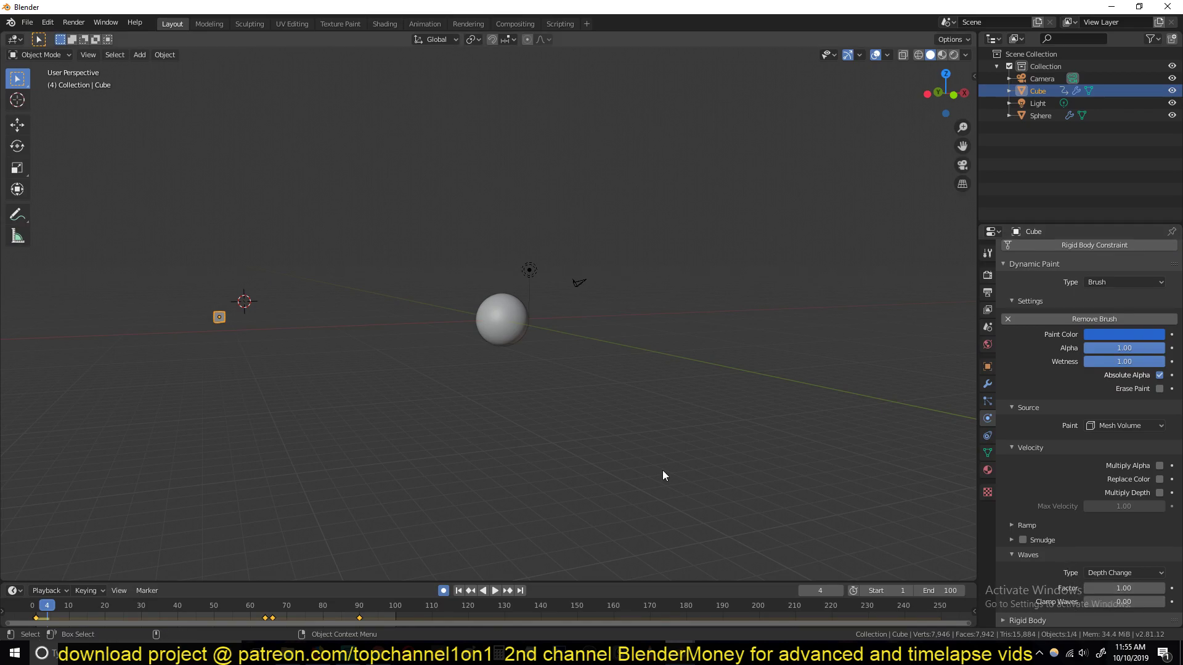
left_click(512, 333)
scroll(1040, 522, "down", 1)
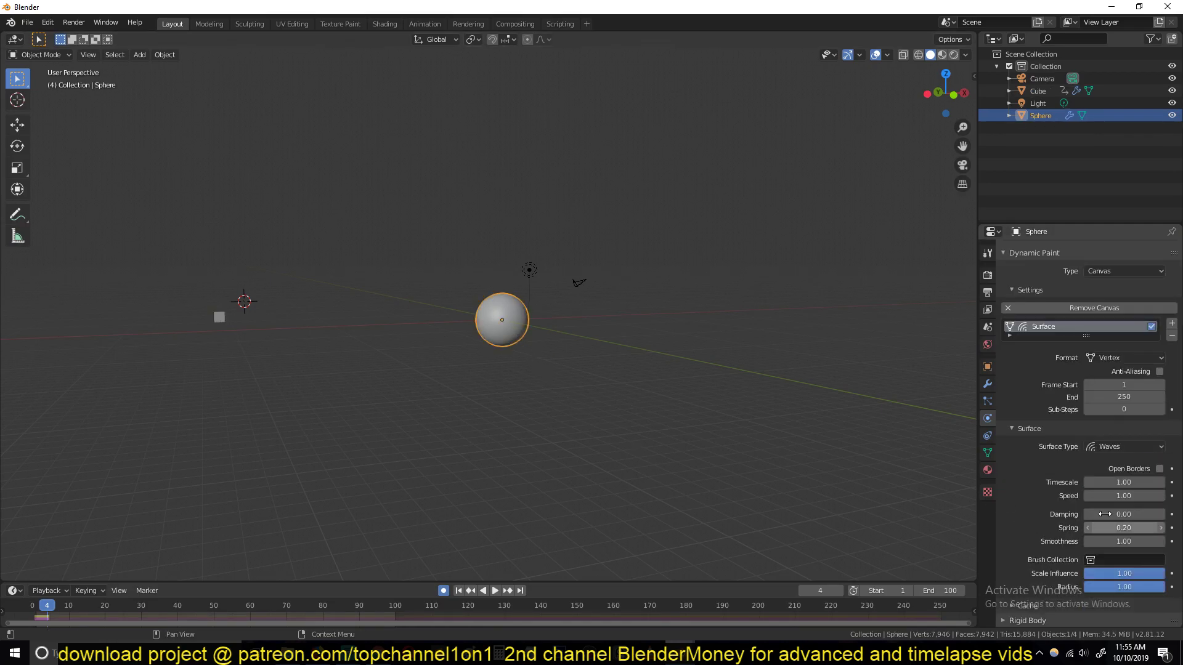
scroll(516, 357, "up", 4)
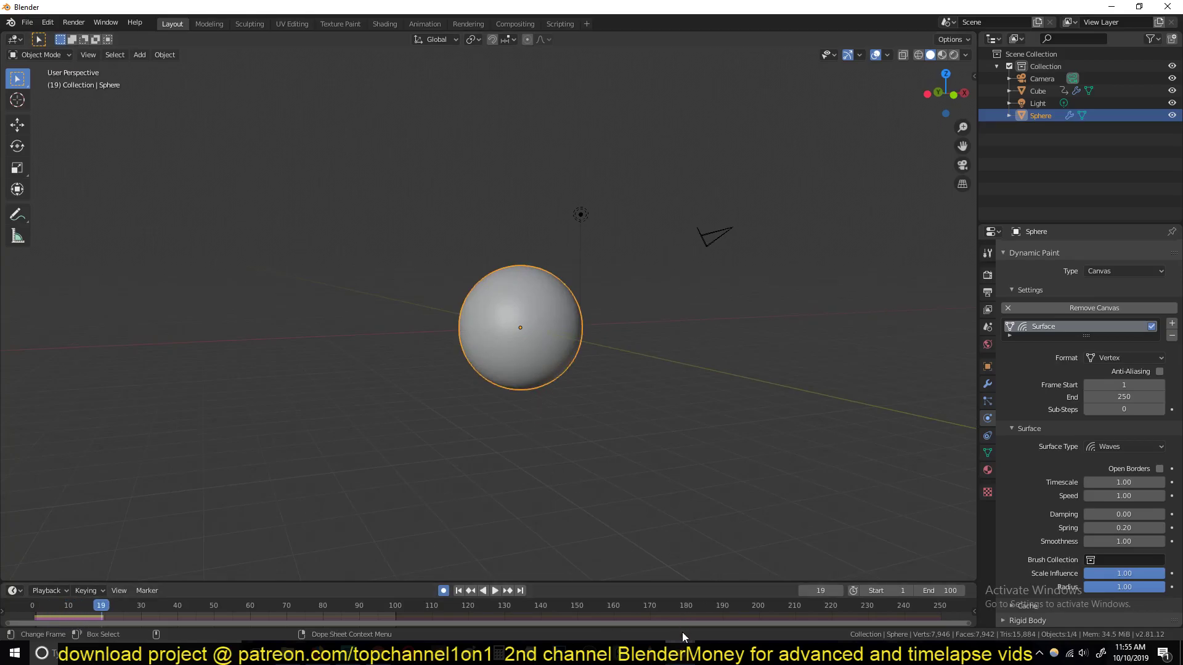
Step: Switch to the shiel1.blend project, select the shield sphere, and examine its effect in the scene and its material nodes
left_click(600, 574)
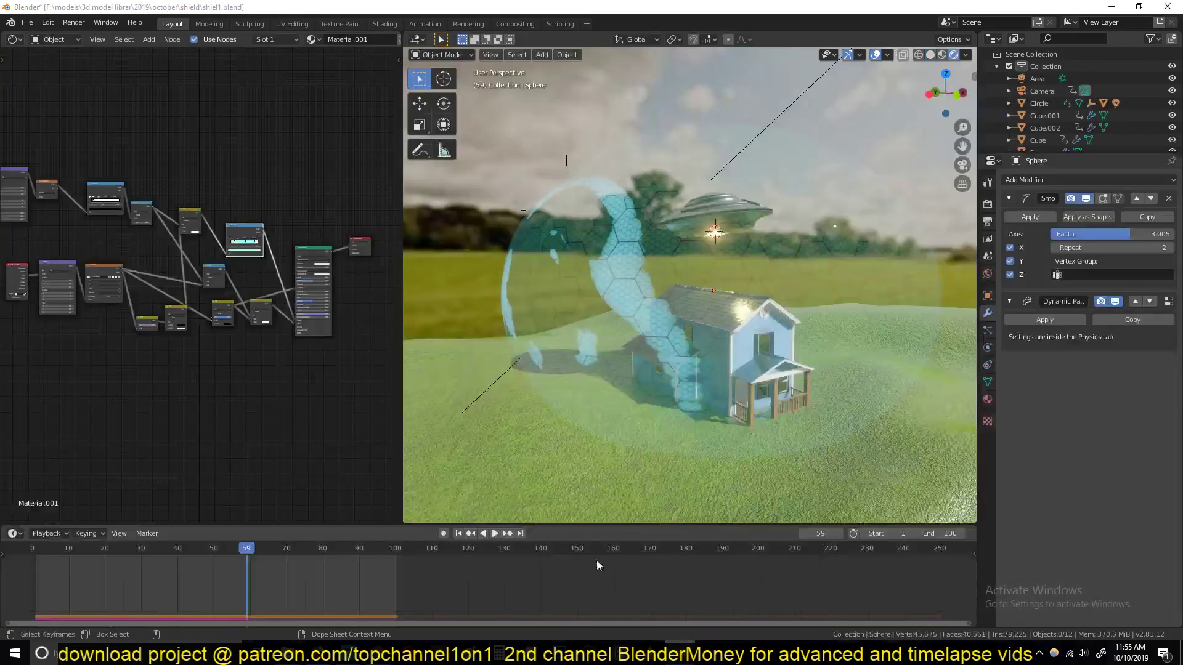
middle_click_drag(563, 342, 567, 269)
left_click(639, 316)
middle_click_drag(179, 308, 363, 339)
scroll(275, 273, "up", 3)
middle_click_drag(275, 271, 243, 364)
scroll(637, 317, "up", 5)
scroll(572, 290, "down", 3)
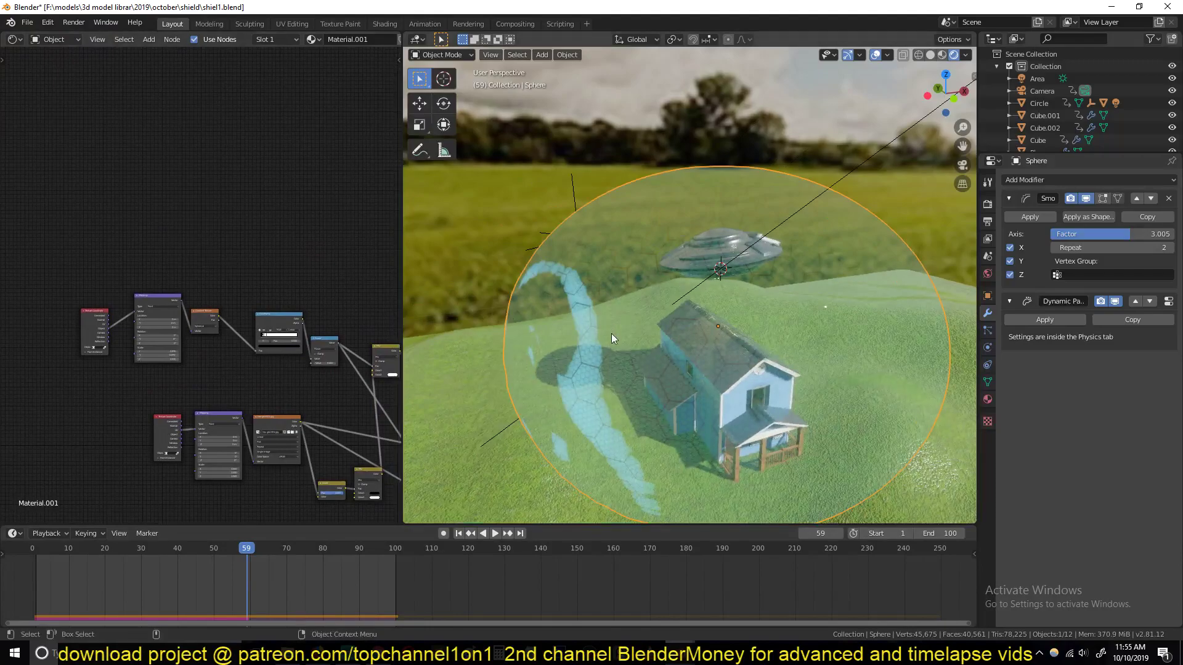
Step: View the shield in solid shading and play the animation to frame 40 to examine the impact dent close up
left_click(931, 55)
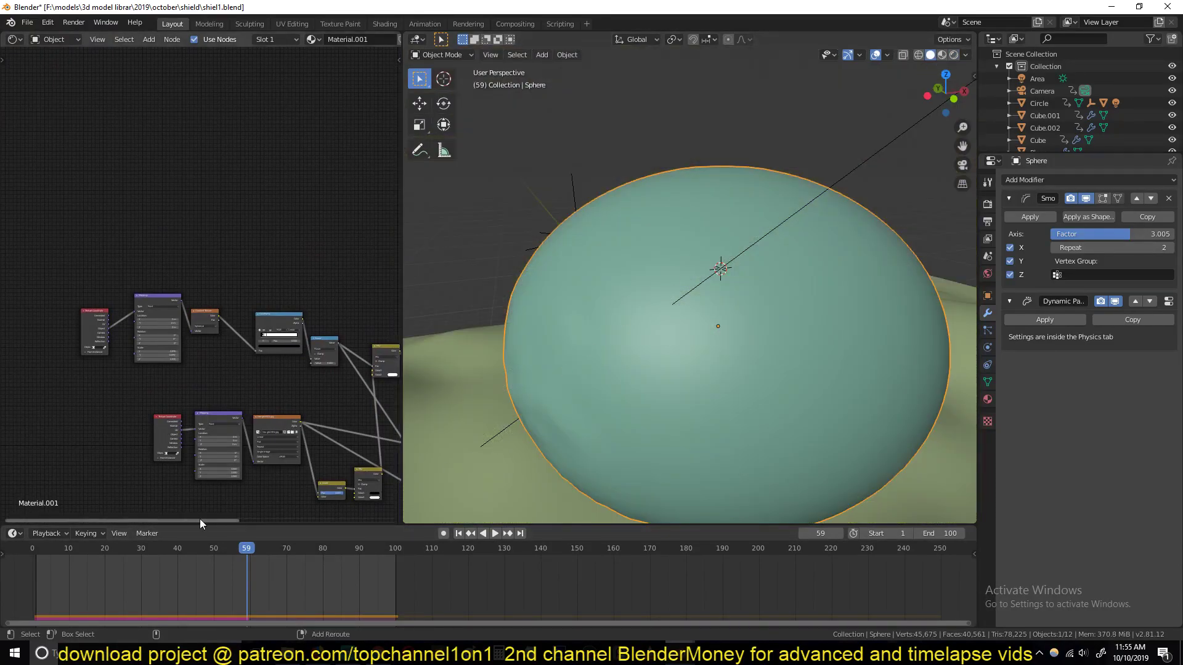
key("space")
left_click_drag(317, 590, 162, 572)
key("space")
scroll(198, 285, "up", 5)
middle_click_drag(538, 389, 623, 260, "shift")
scroll(606, 290, "up", 4)
scroll(606, 294, "down", 3)
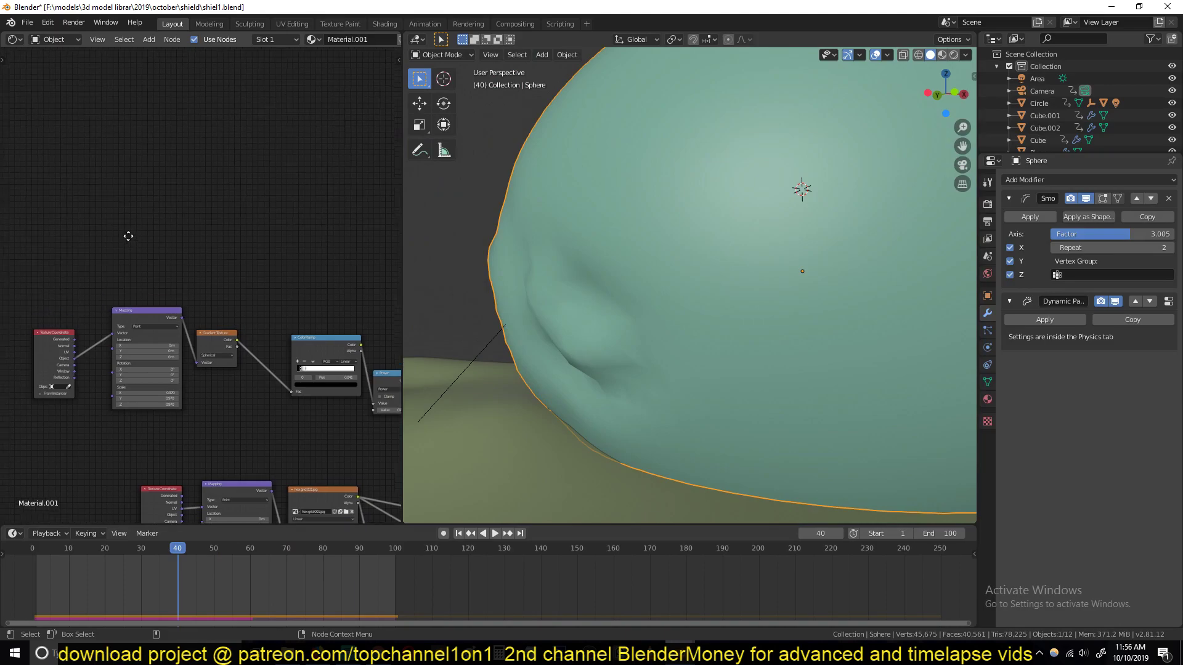
Step: Add a Gradient Texture node to the shield material and preview its output on the sphere in rendered shading
key("shift+a")
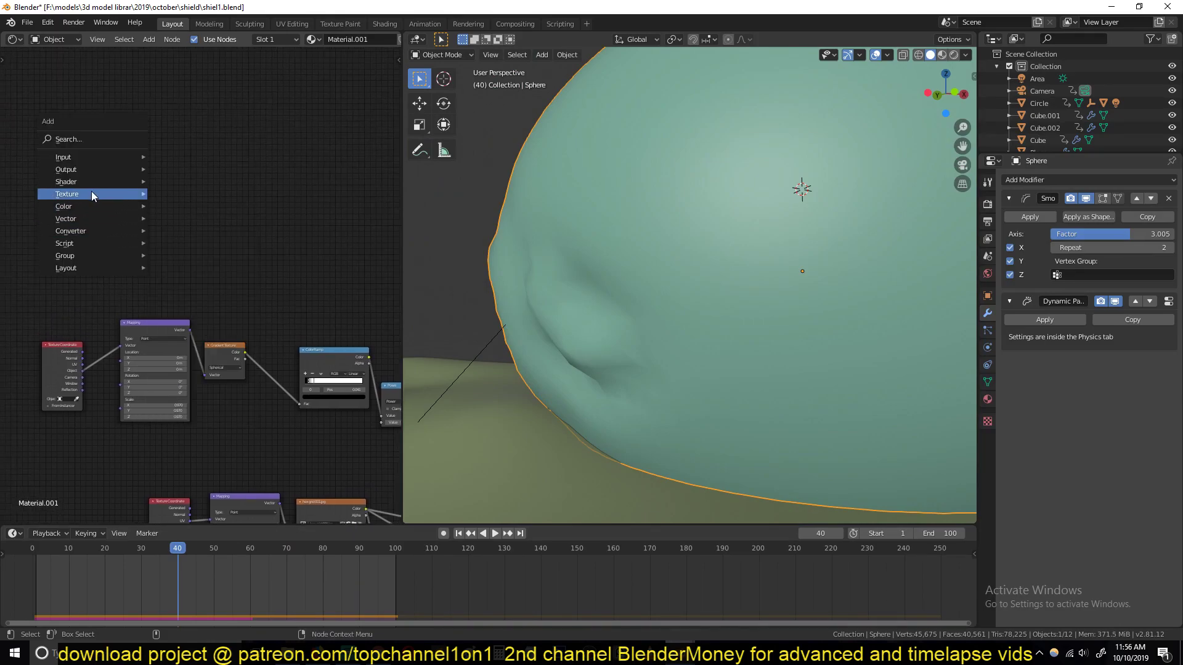
mouse_move(90, 193)
left_click(205, 264)
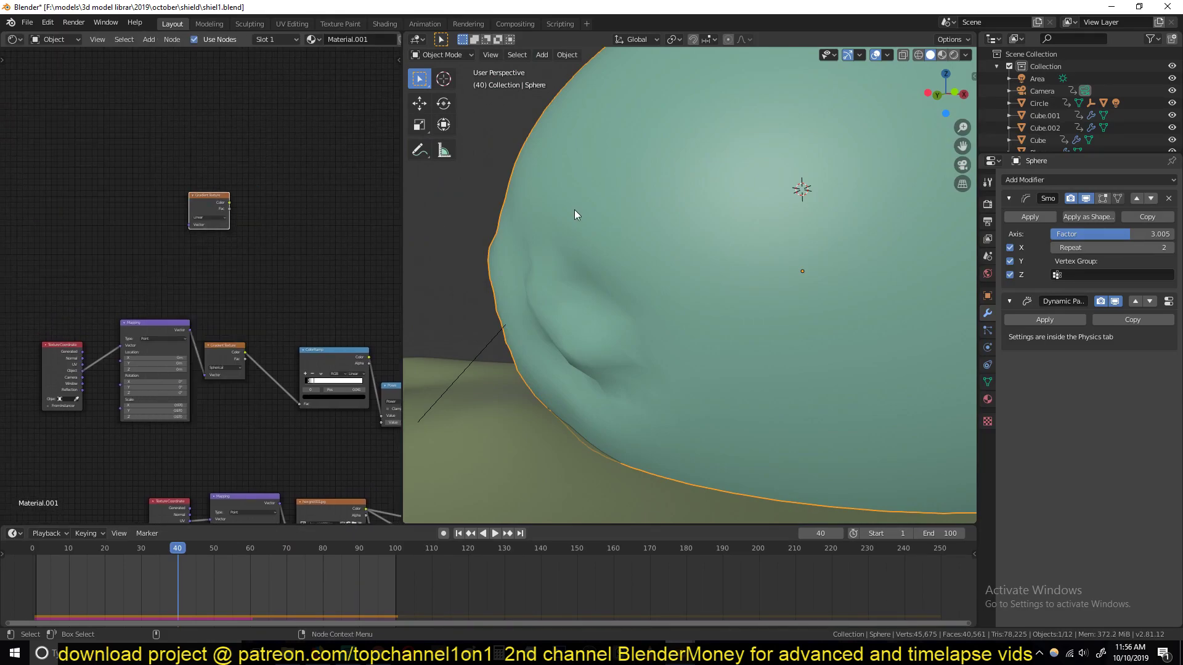
left_click(954, 55)
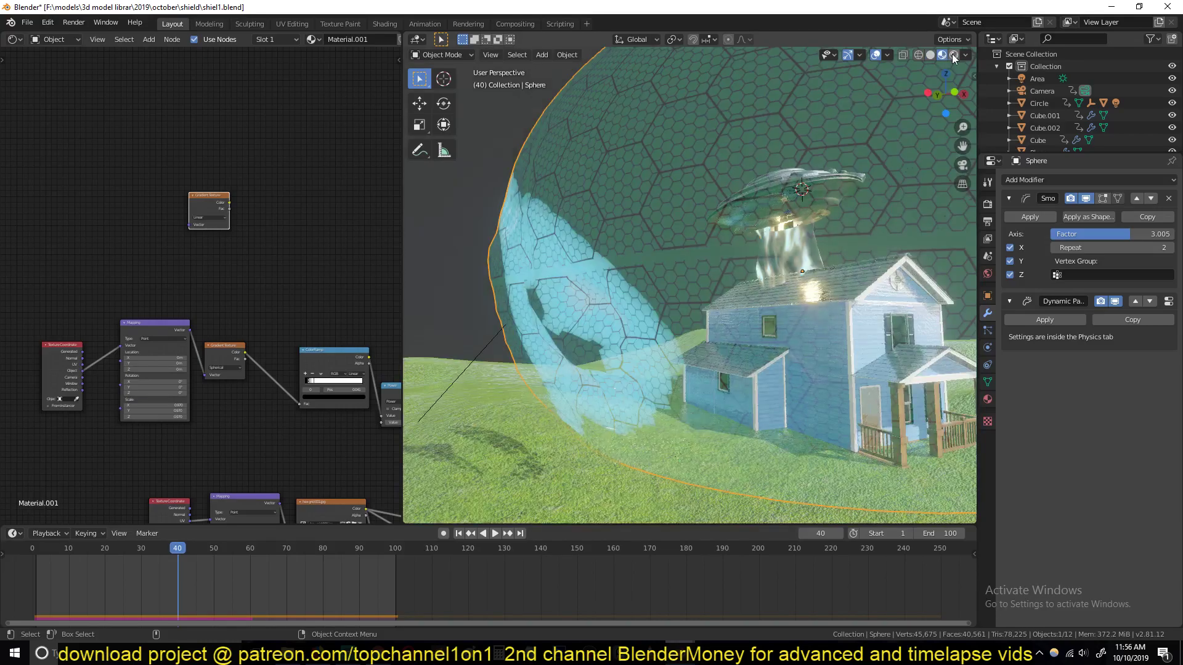
left_click(212, 201, "ctrl+shift")
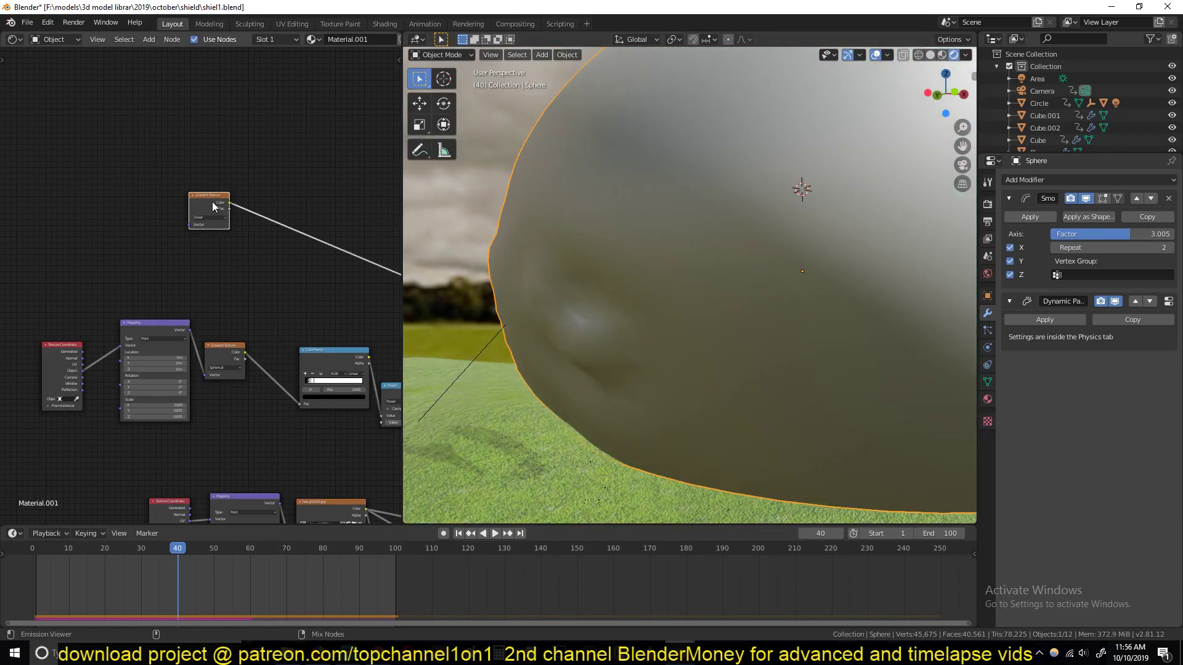
Step: Add connected Texture Coordinate and Mapping nodes to the new Gradient Texture's vector input
scroll(641, 323, "down", 4)
middle_click_drag(616, 308, 526, 297)
scroll(640, 323, "up", 3)
scroll(201, 284, "up", 3)
scroll(201, 206, "up", 1)
scroll(552, 248, "down", 6)
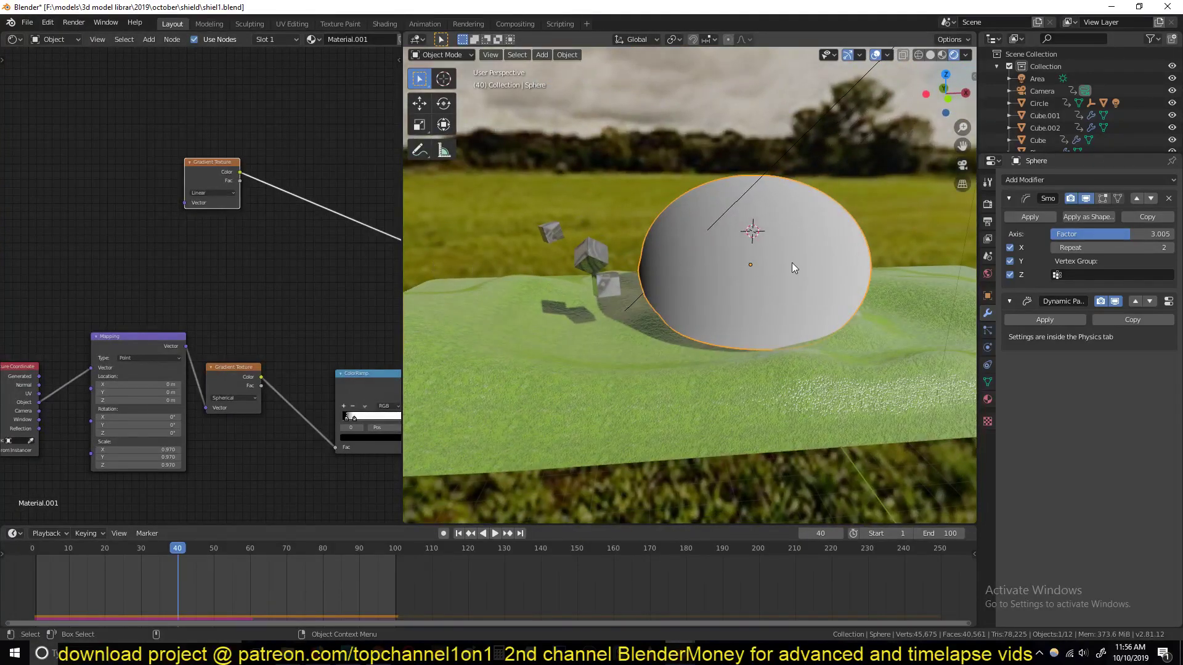
scroll(370, 242, "up", 1)
middle_click_drag(169, 290, 187, 330)
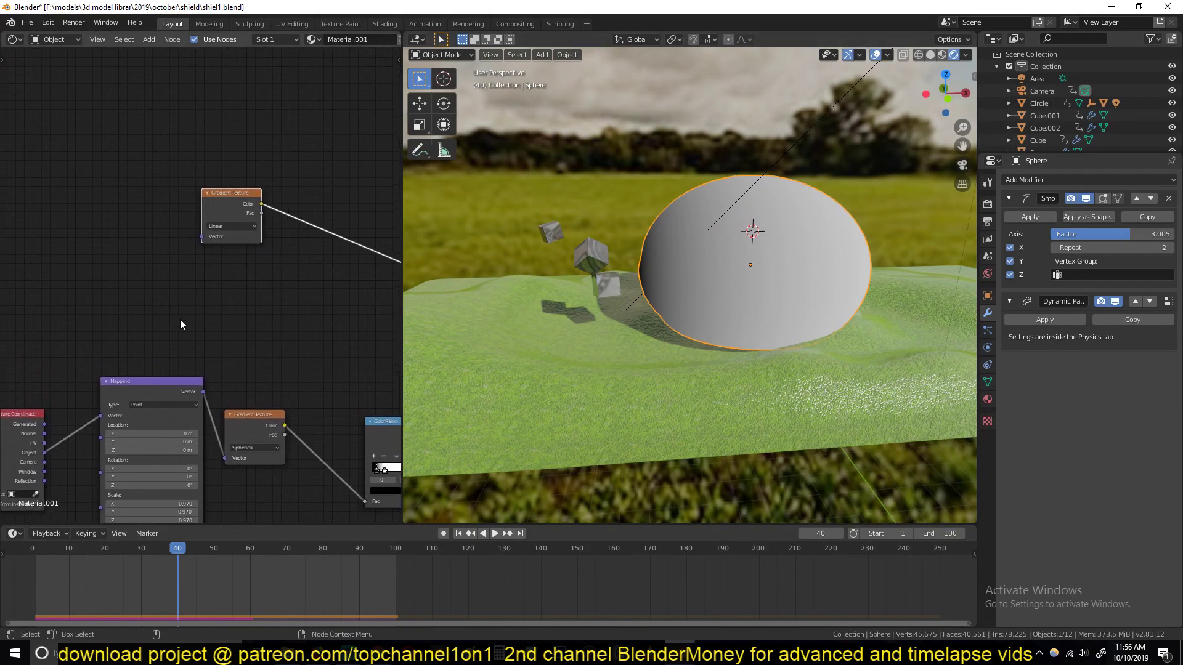
middle_click_drag(701, 237, 712, 269, "shift")
middle_click_drag(25, 211, 98, 231)
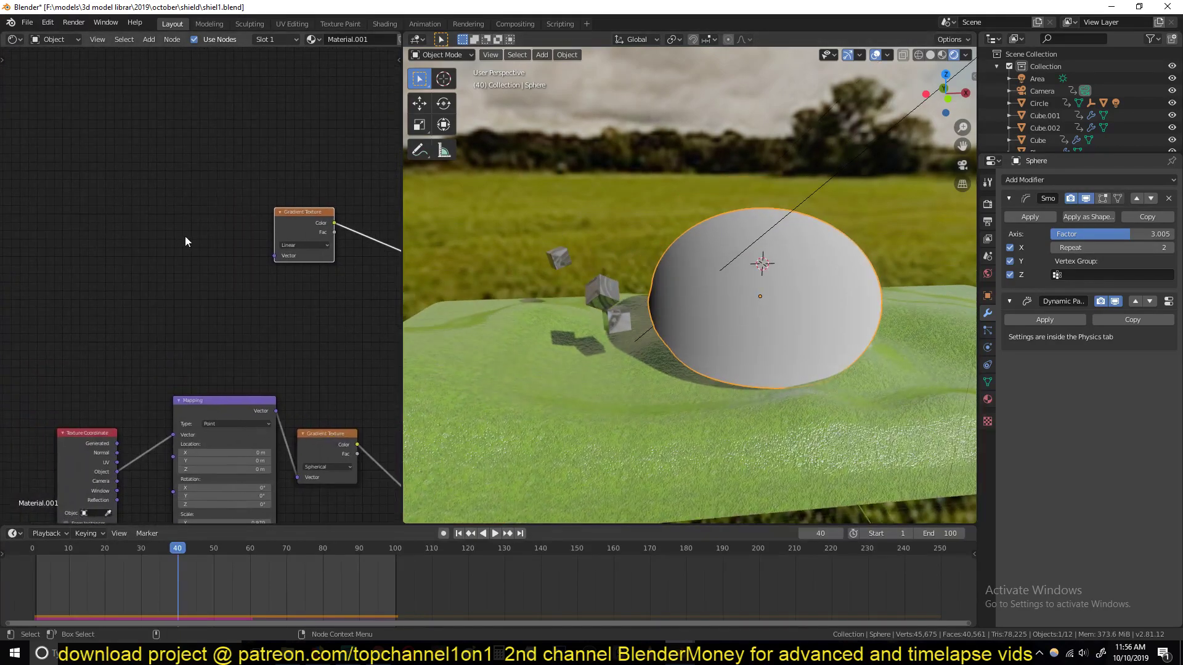
scroll(191, 234, "up", 1)
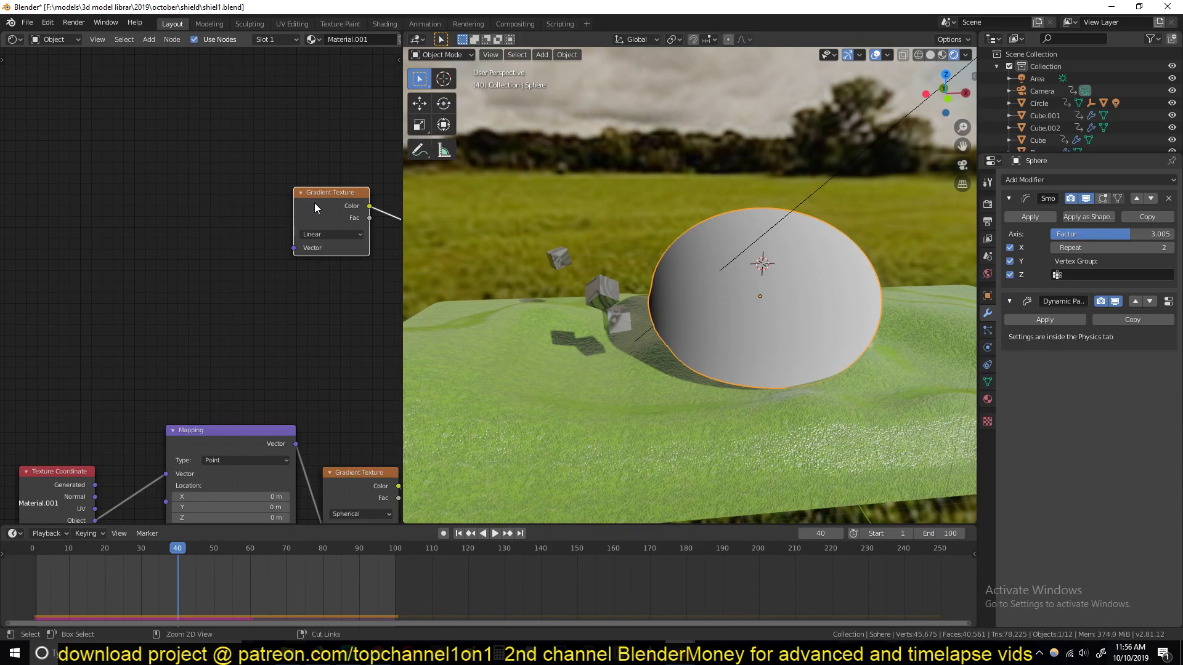
key("ctrl+t")
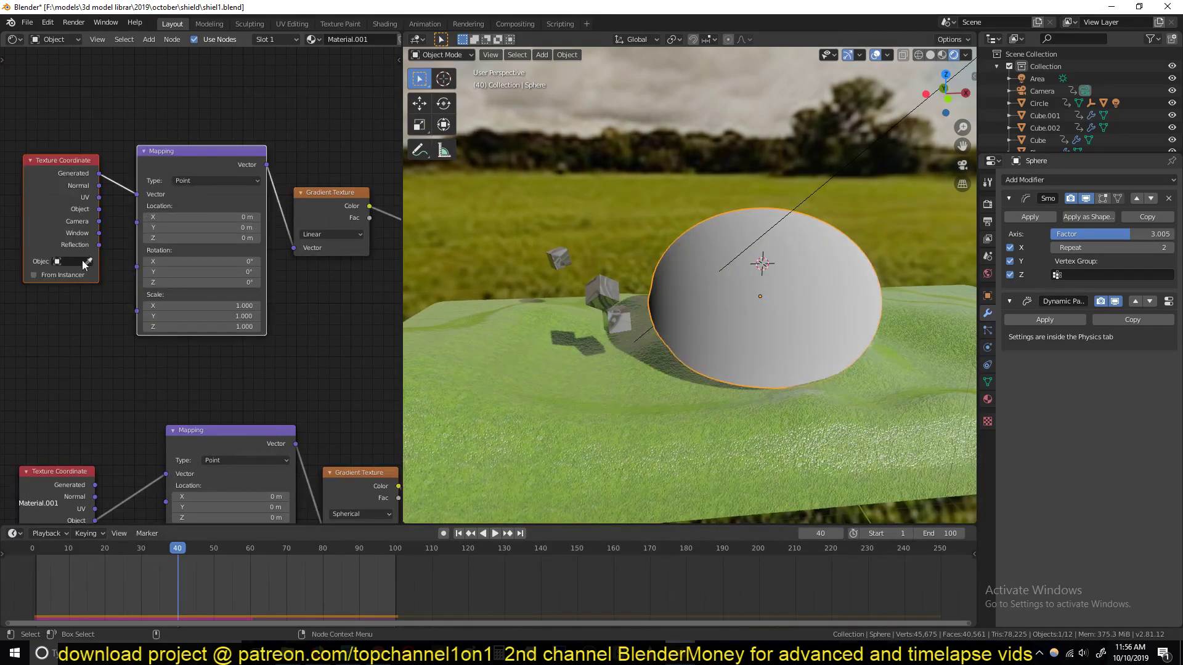
Step: Feed object coordinates into the new Mapping node, set the Gradient Texture type to Spherical, and inspect the impact dent
scroll(57, 190, "up", 1)
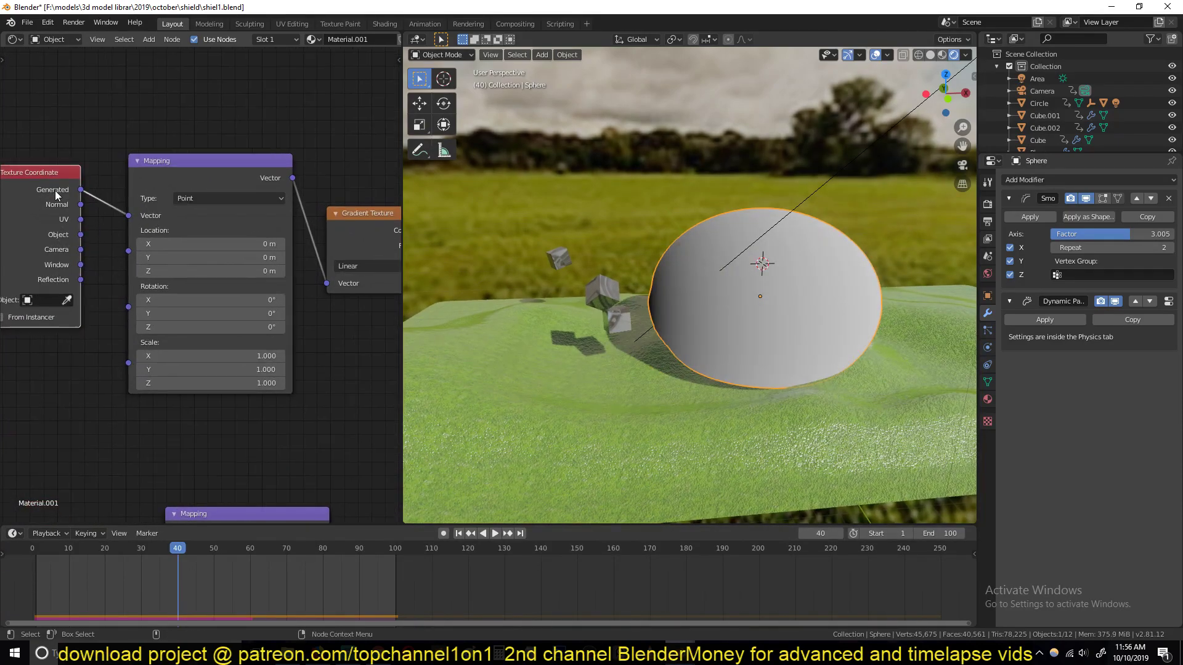
left_click_drag(81, 234, 130, 219)
middle_click_drag(358, 262, 231, 271)
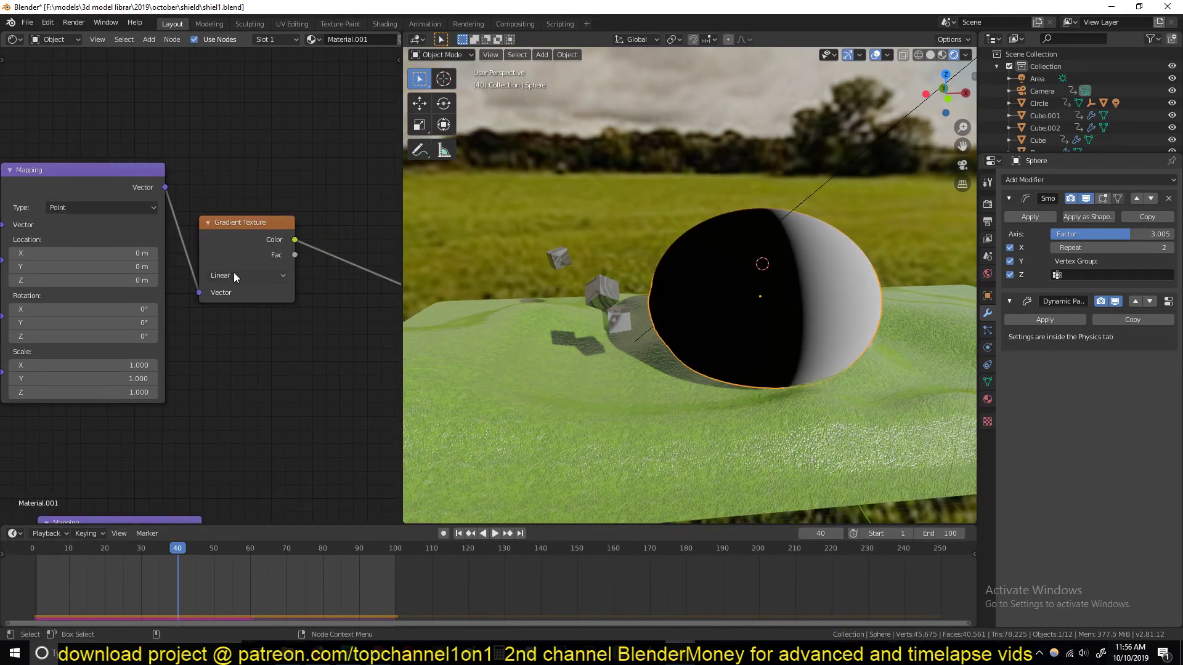
left_click(234, 272)
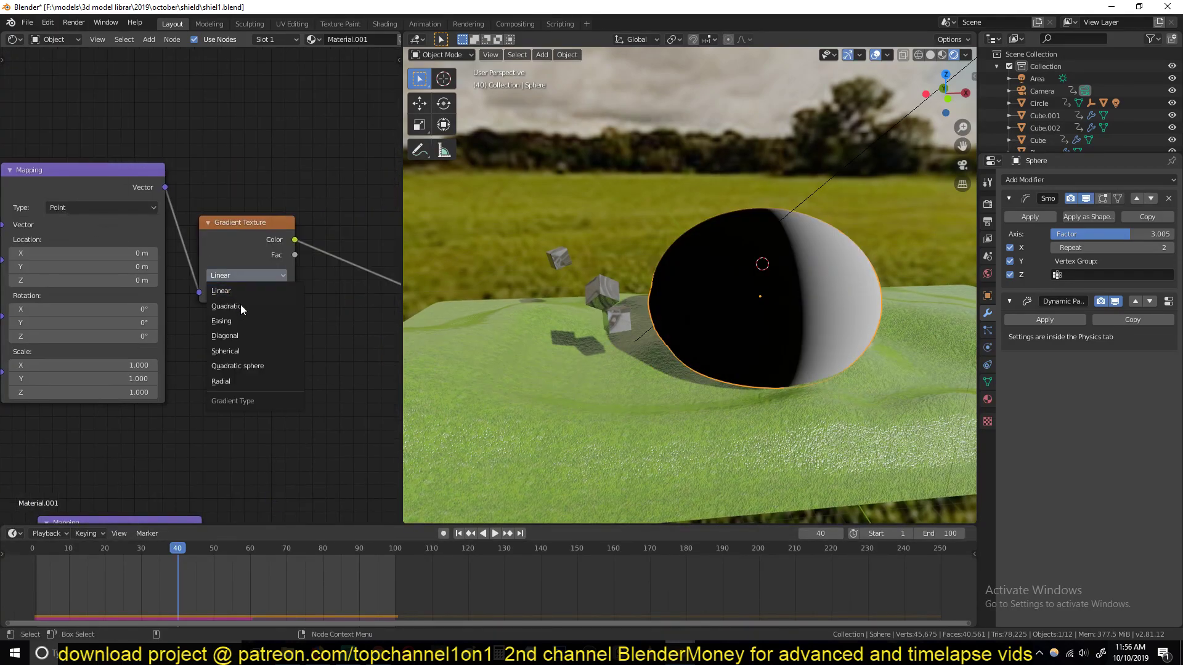
left_click(274, 348)
middle_click_drag(715, 311, 767, 306)
scroll(741, 320, "up", 4)
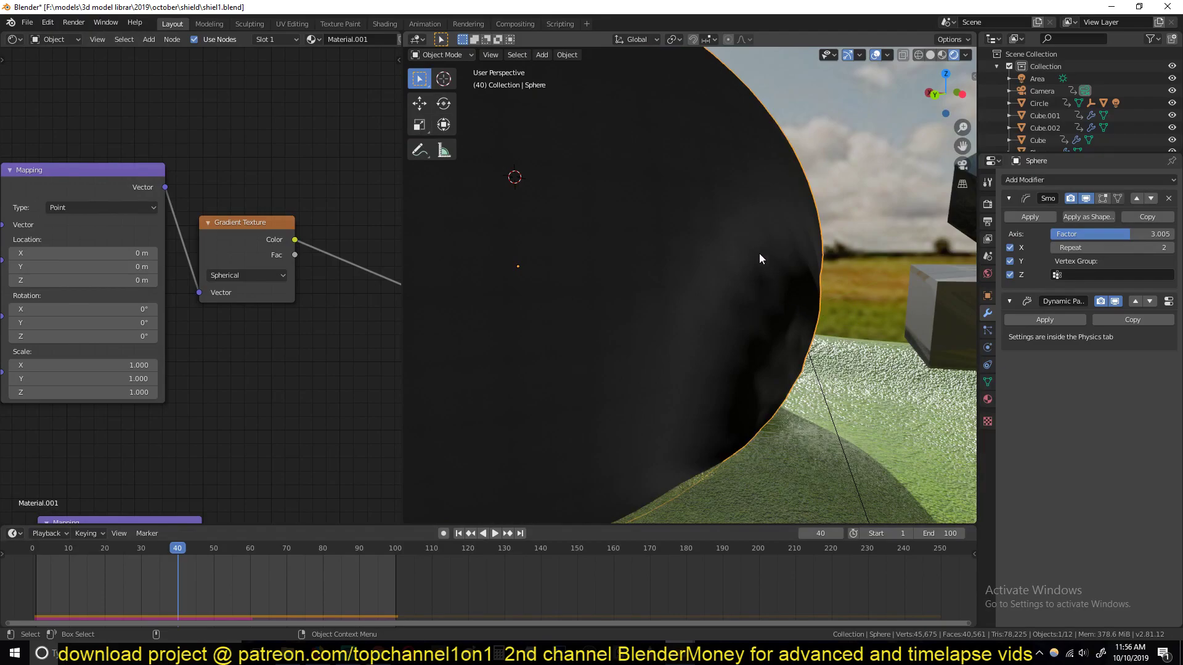
middle_click_drag(759, 254, 722, 276)
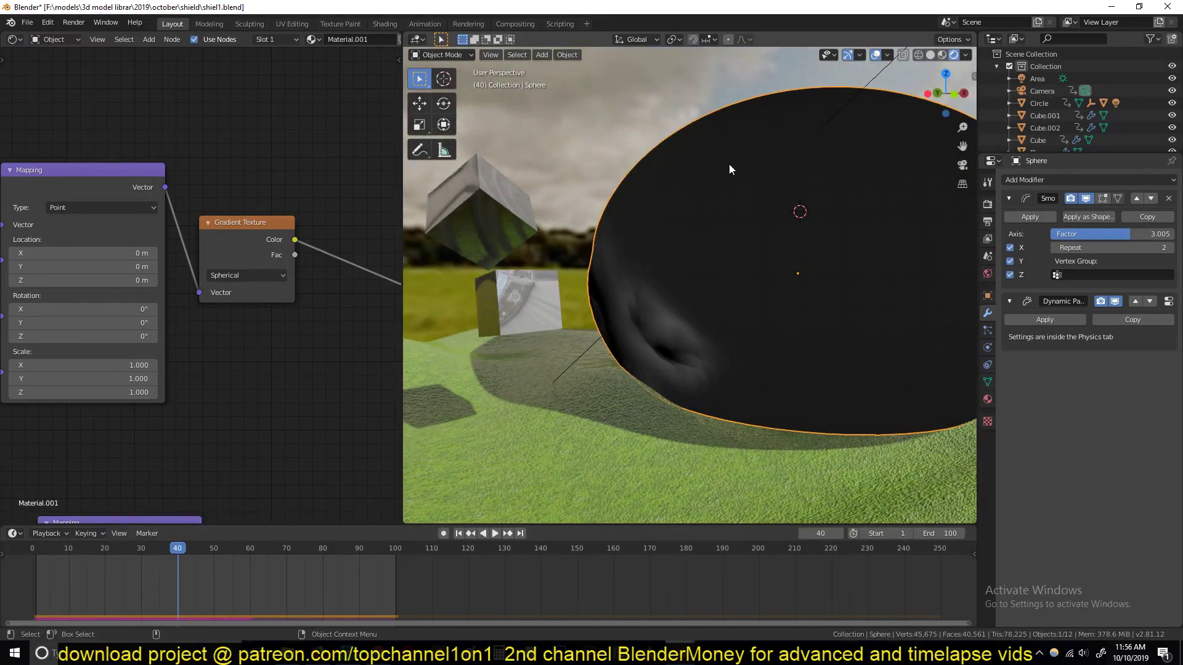
scroll(251, 248, "down", 4)
Step: Insert a ColorRamp node after the new spherical Gradient Texture
middle_click_drag(243, 246, 105, 243)
scroll(200, 249, "up", 4)
key("shift+a")
mouse_move(211, 283)
left_click(289, 315)
left_click(195, 248)
Step: Tighten the new ColorRamp by placing the black stop at 0.005 and the white stop at 0.058
left_click_drag(211, 332, 215, 334)
left_click_drag(349, 333, 275, 333)
middle_click_drag(456, 310, 654, 305)
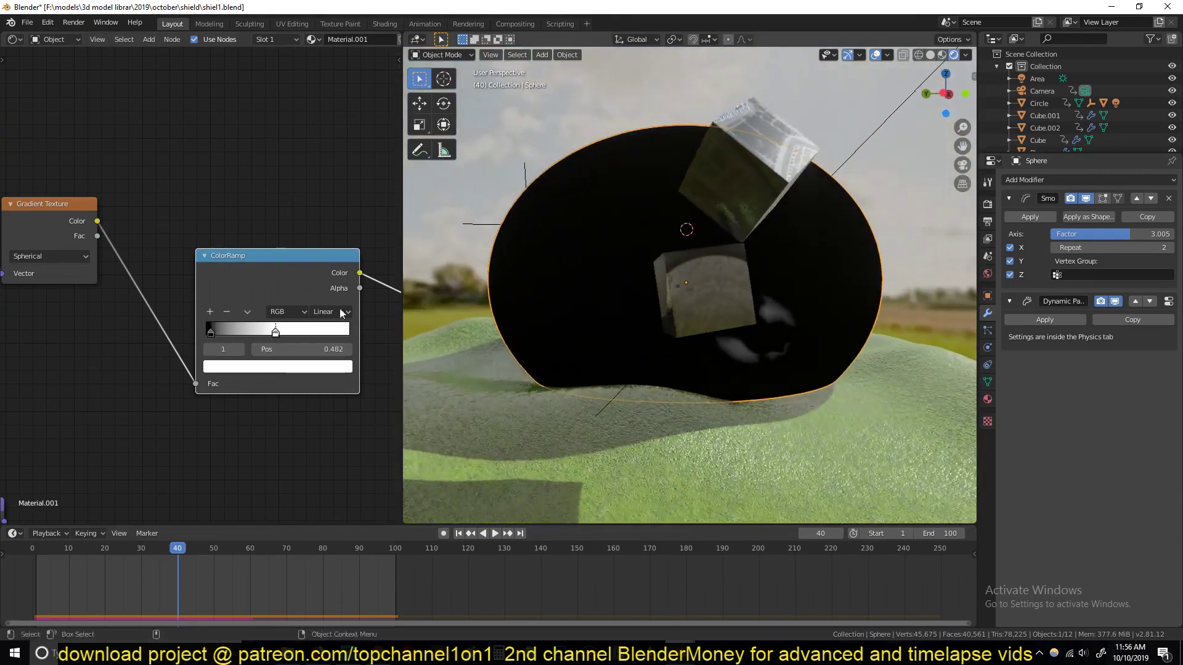
left_click(211, 334)
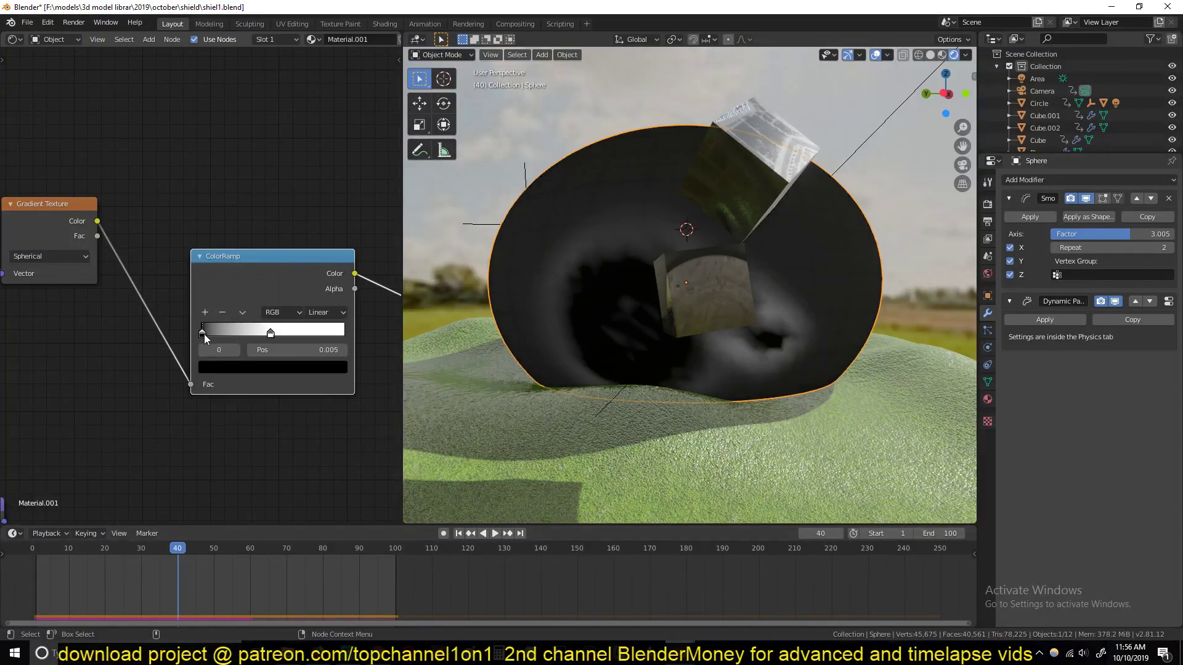
left_click(270, 334)
left_click_drag(270, 334, 206, 338)
Step: Play the animation from the start to frame 97 to review the ramped impact mask on the sphere
middle_click_drag(563, 289, 477, 294)
right_click(24, 584)
key("space")
scroll(647, 287, "down", 2)
middle_click_drag(653, 287, 678, 309)
key("space")
Step: Preview the ColorRamp of the existing gradient chain on the sphere at frame 53
scroll(678, 309, "down", 2)
scroll(290, 322, "down", 4)
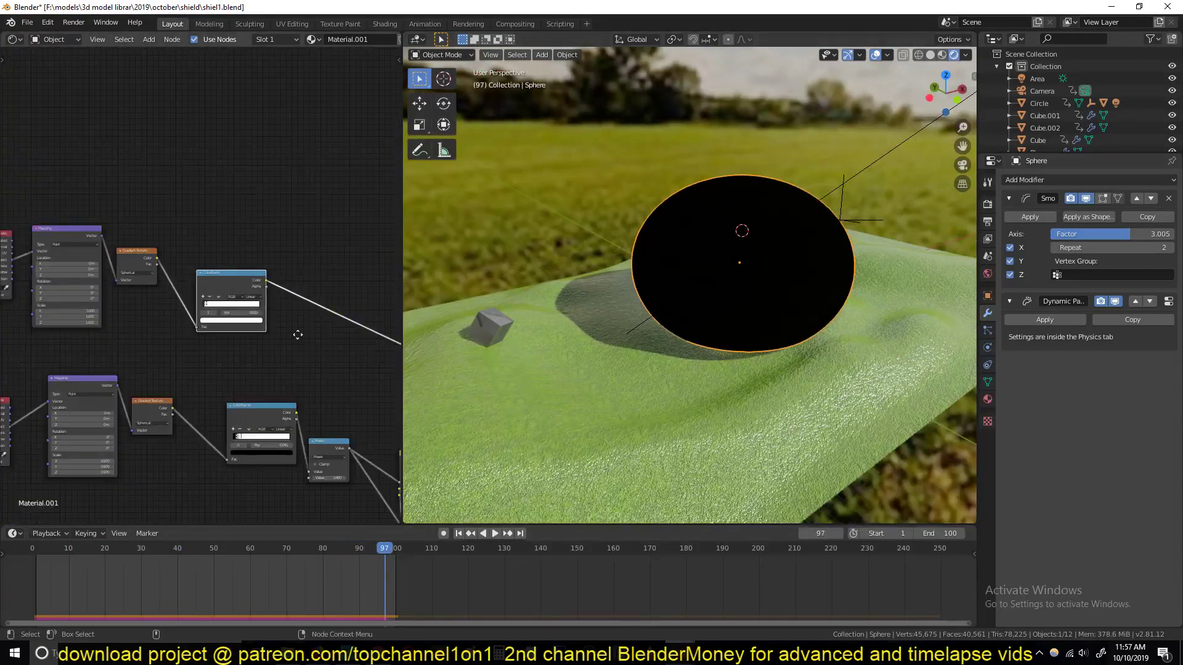
scroll(277, 382, "down", 2)
left_click(279, 269)
left_click_drag(236, 578, 194, 580)
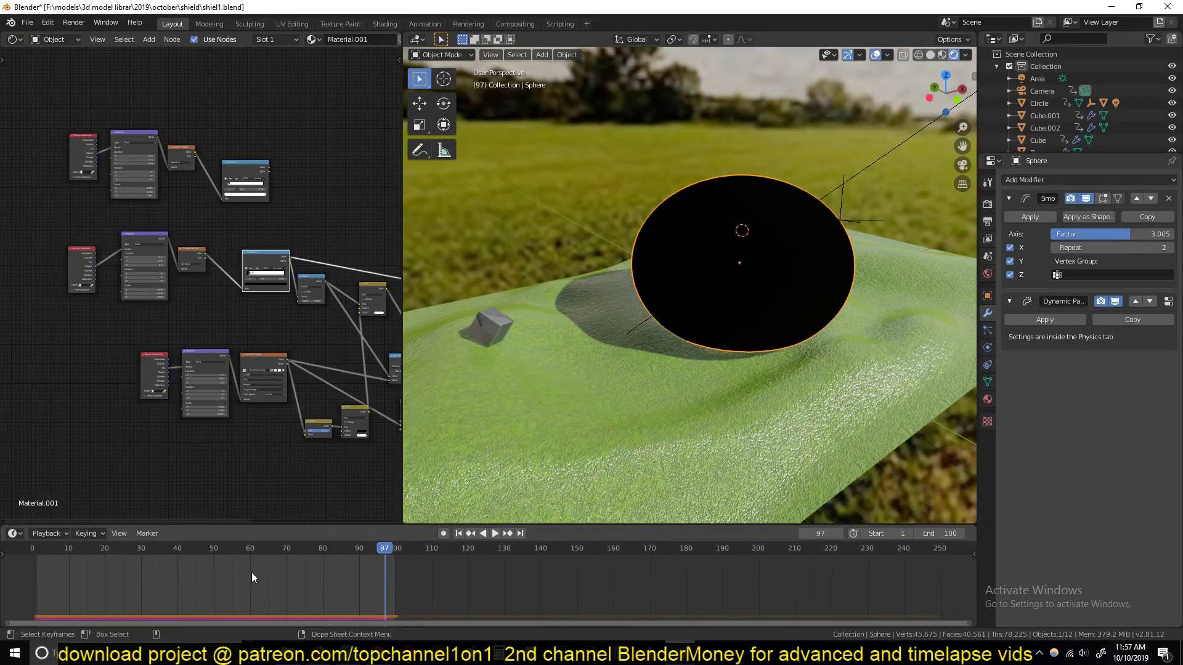
mouse_move(293, 560)
right_mouse_down()
mouse_move(183, 560)
mouse_move(226, 559)
right_mouse_up()
scroll(199, 314, "up", 4)
middle_click_drag(198, 313, 54, 297)
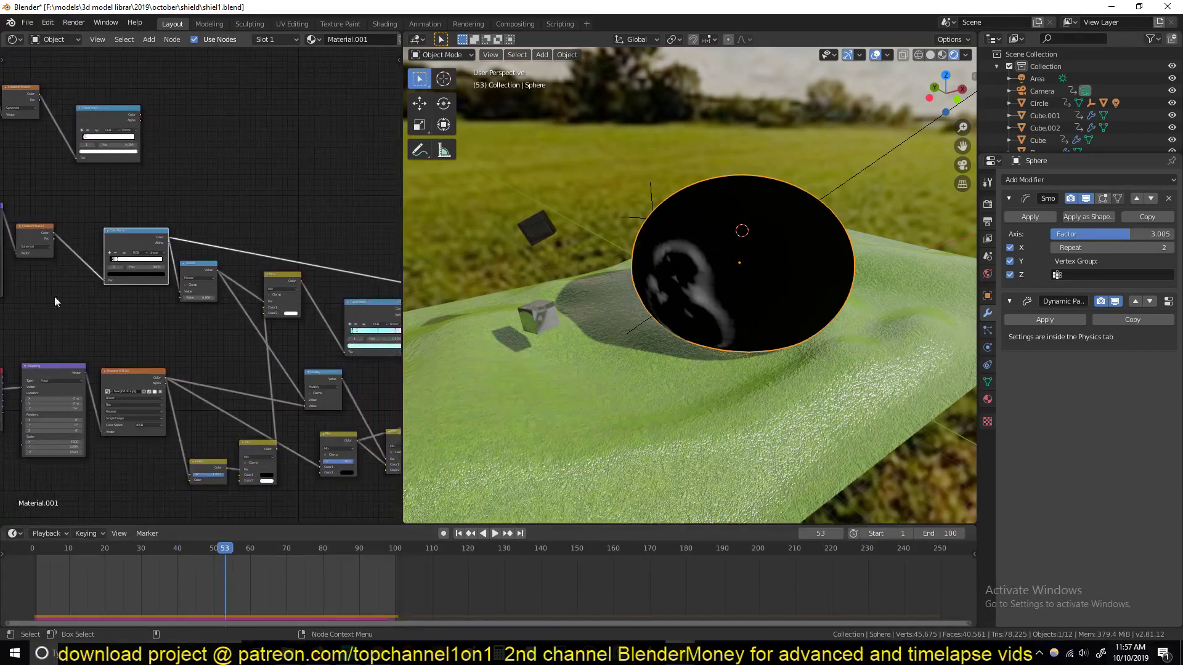
Step: Preview the existing Mix node and the hexagon image texture on the sphere, returning to the Mix output
left_click(285, 283, "ctrl+shift")
middle_click_drag(64, 408, 176, 314)
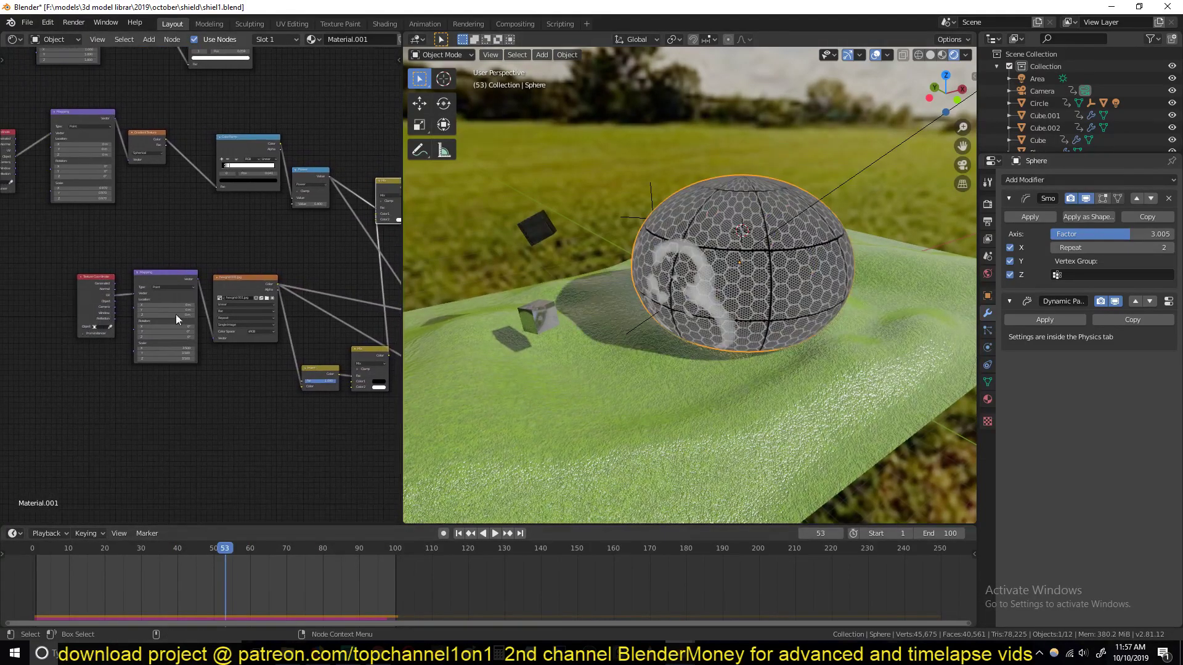
left_click(242, 284, "ctrl+shift")
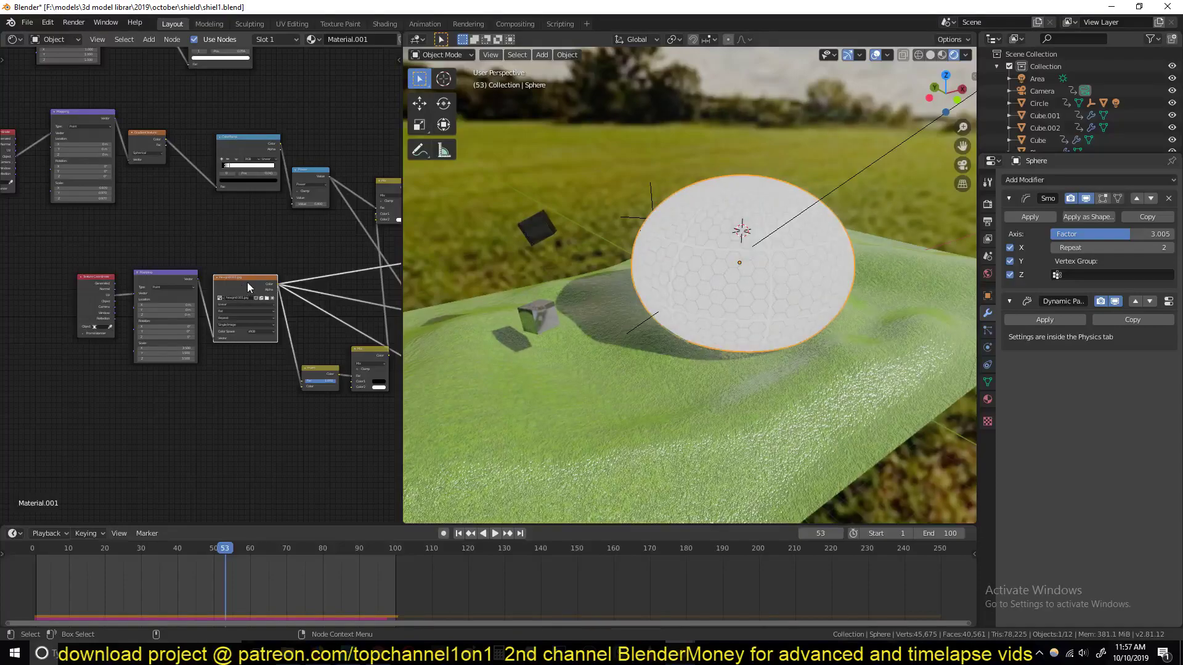
middle_click_drag(247, 282, 128, 294)
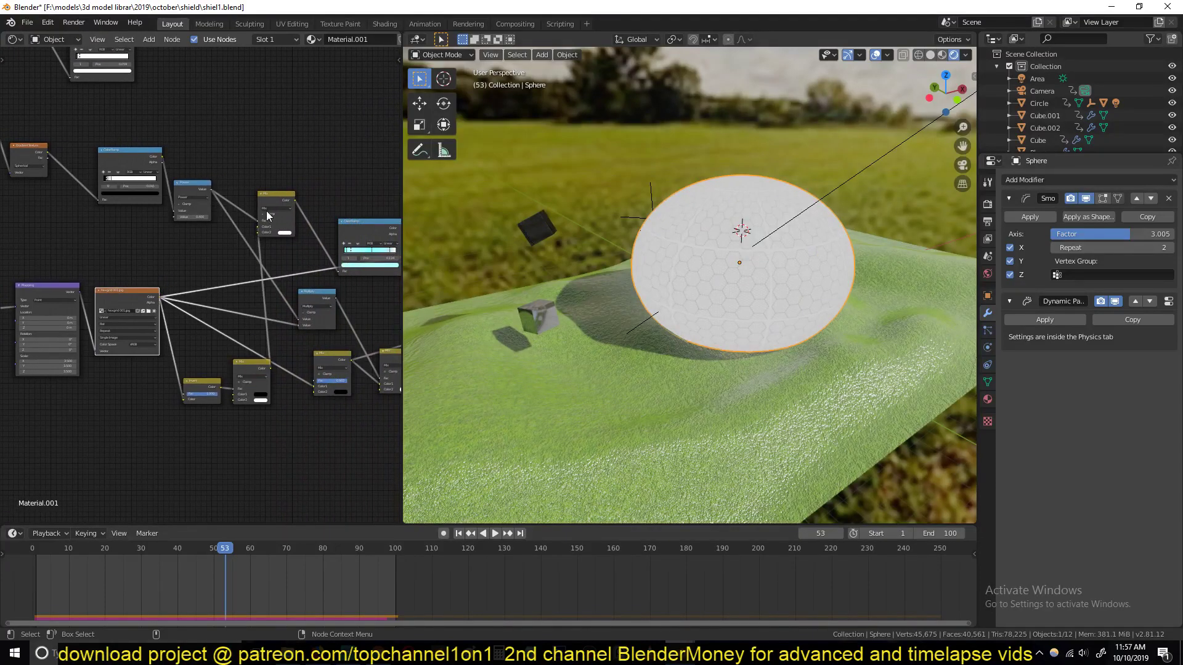
left_click(280, 202)
middle_click_drag(312, 276, 172, 283)
left_click_drag(218, 186, 236, 190)
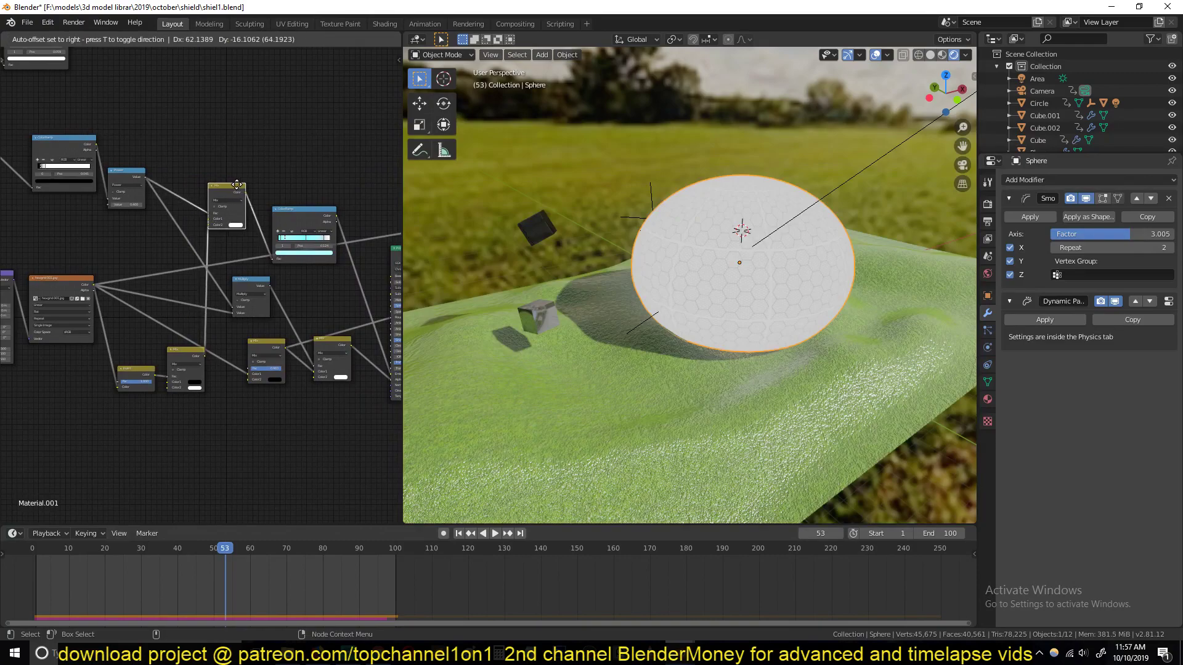
left_click(235, 190, "ctrl+shift")
Step: Compare the Power and Mix node outputs close up on the sphere and play the animation through the impact
middle_click_drag(511, 293, 580, 279)
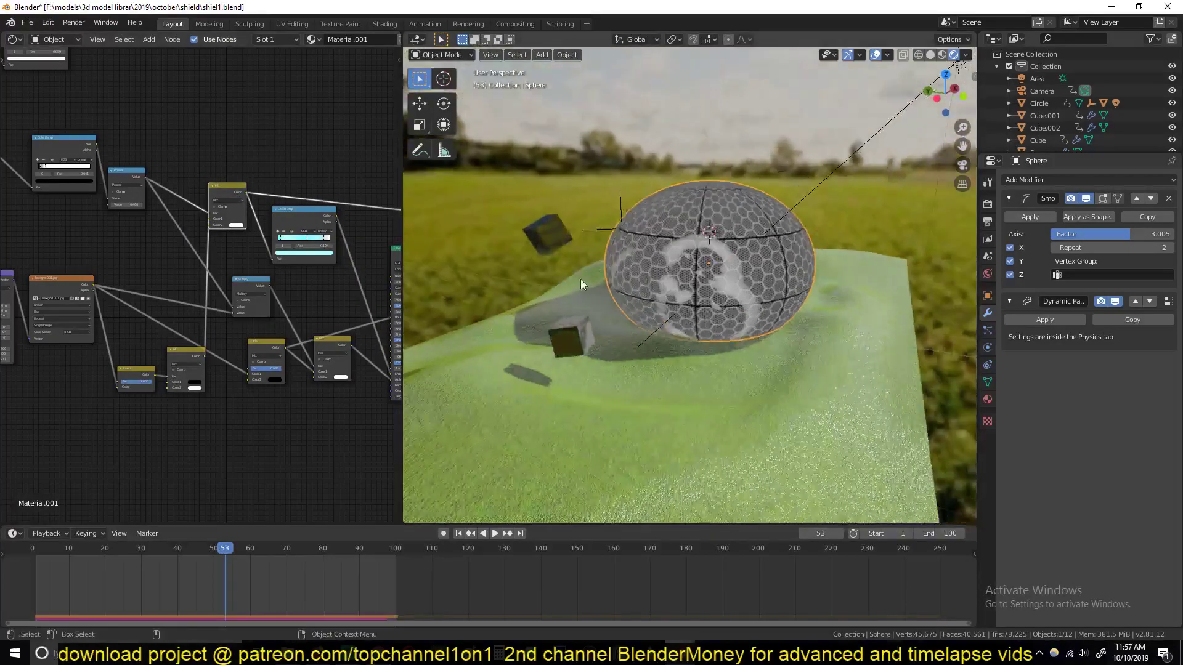
scroll(580, 279, "up", 2)
middle_click_drag(79, 137, 122, 162)
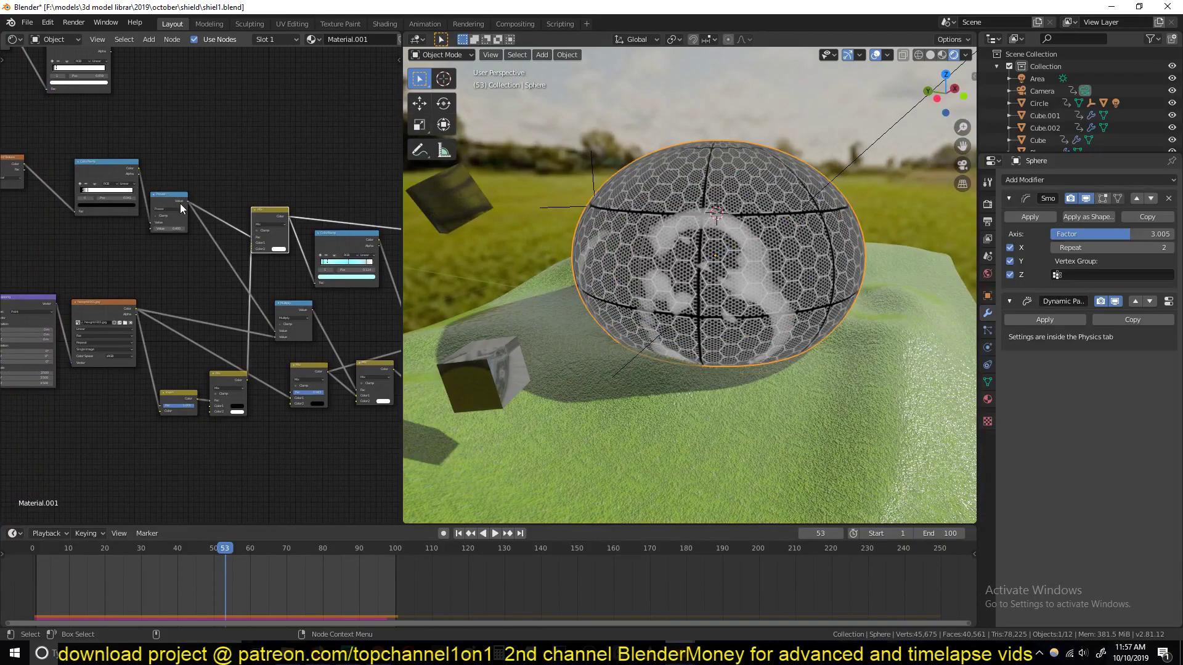
scroll(571, 249, "up", 4)
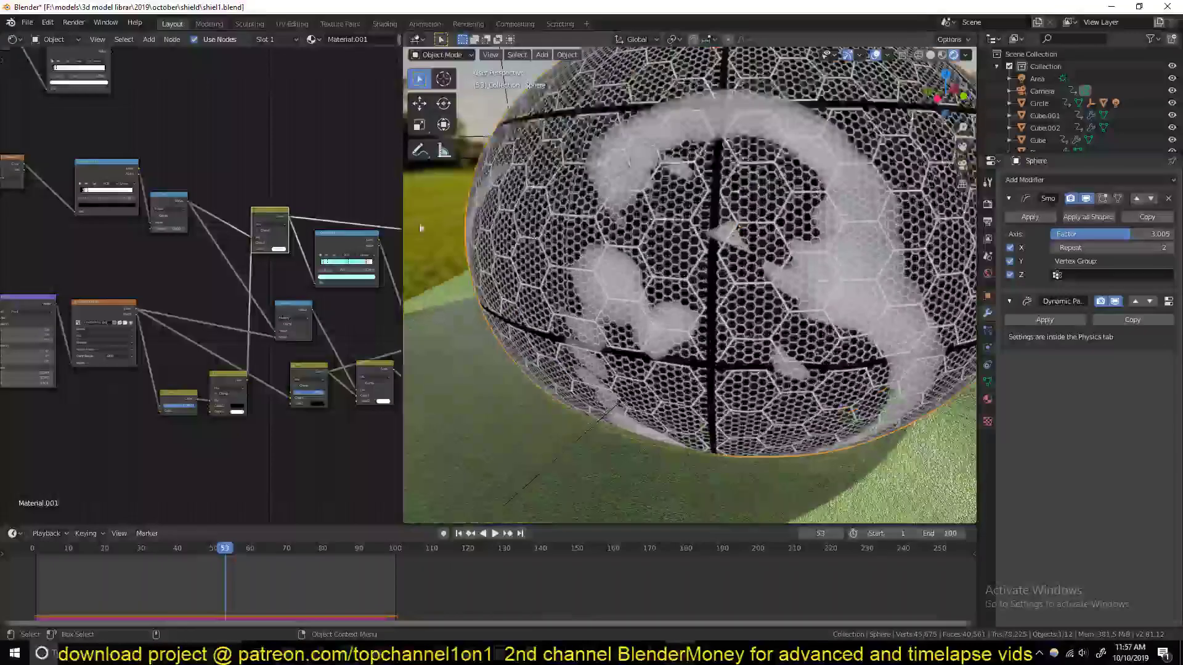
left_click(174, 199, "ctrl+shift")
left_click(327, 231, "ctrl+shift")
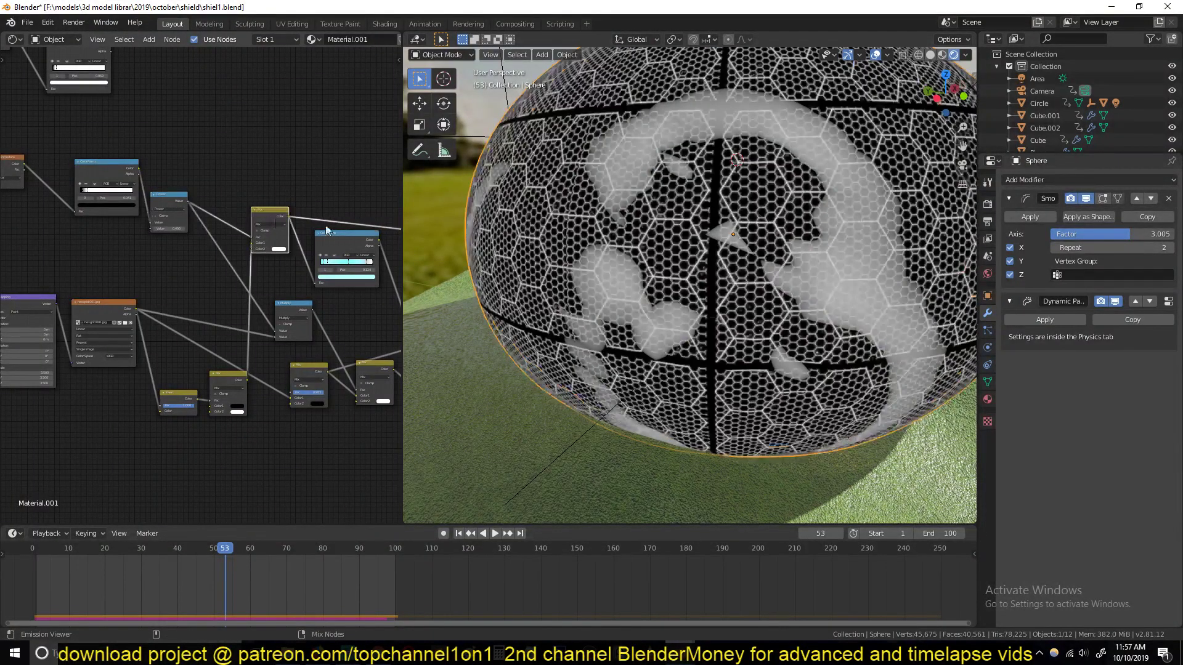
key("space")
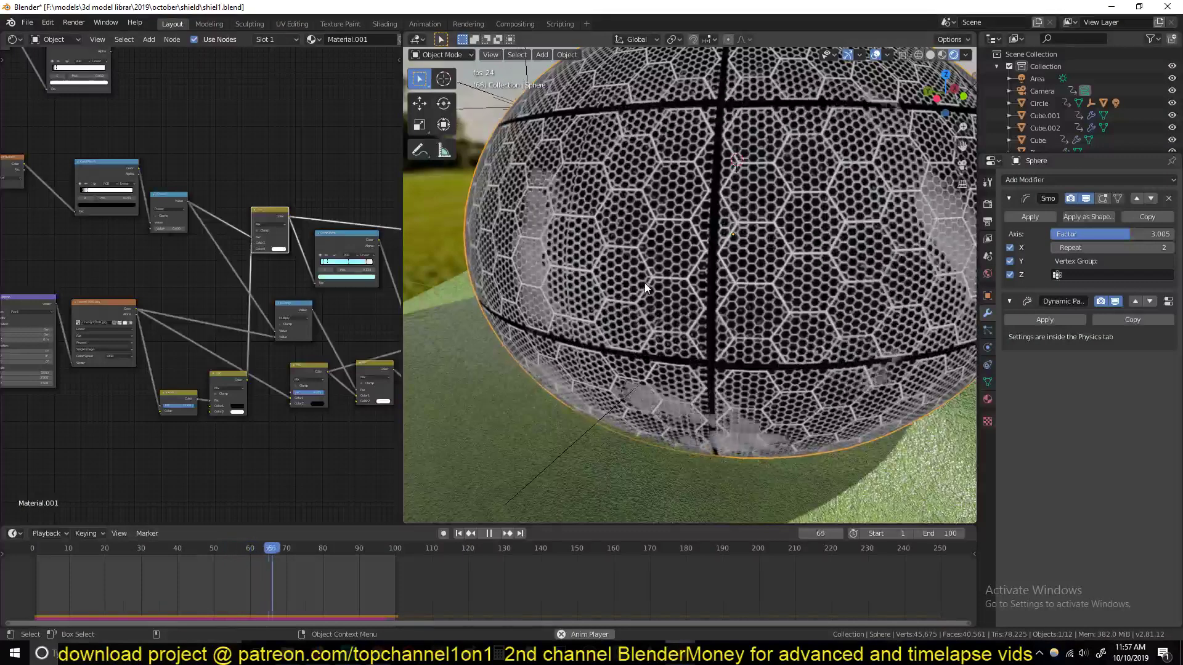
key("space")
Step: Preview the full Principled BSDF shield at frame 1 and examine the node connections leading into it
scroll(257, 282, "down", 6)
middle_click_drag(259, 345, 175, 349)
left_click(300, 283, "ctrl+shift")
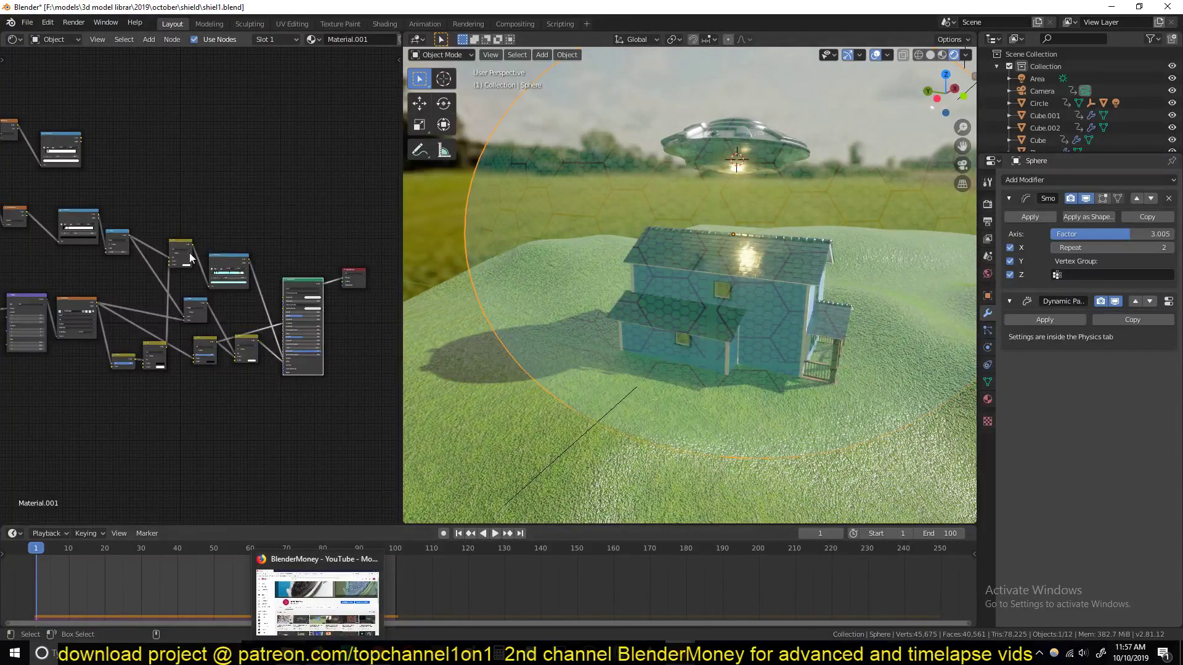
scroll(139, 286, "up", 3)
scroll(647, 200, "down", 3)
middle_click_drag(634, 202, 616, 221)
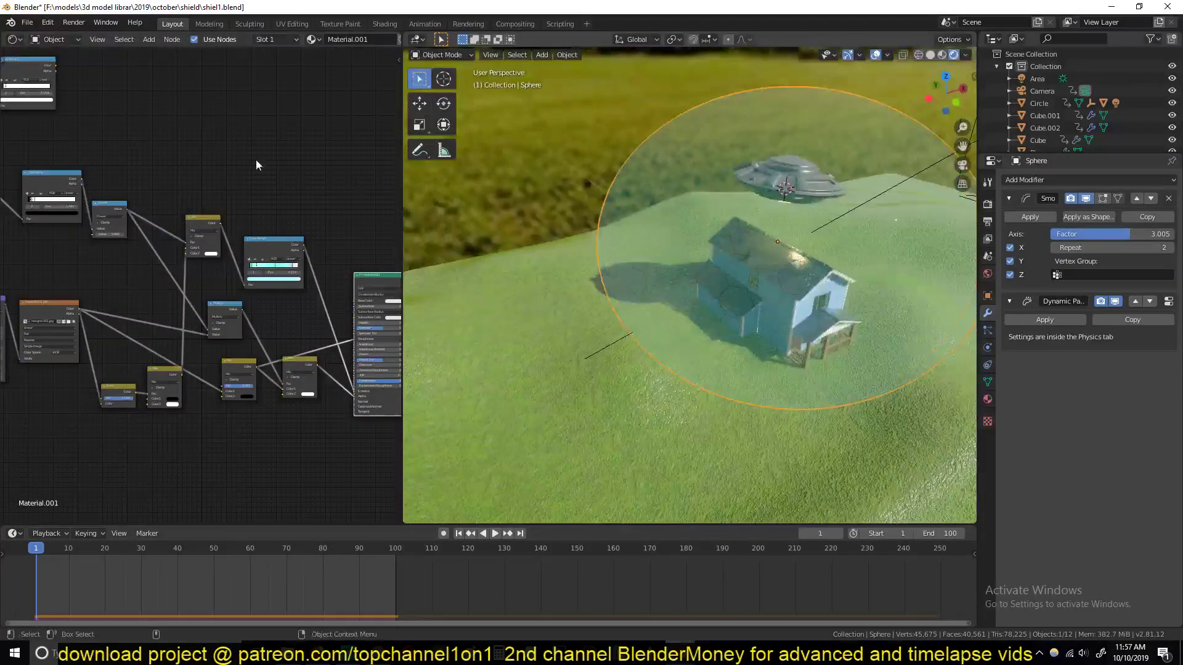
scroll(212, 316, "up", 2)
middle_click_drag(212, 316, 209, 270)
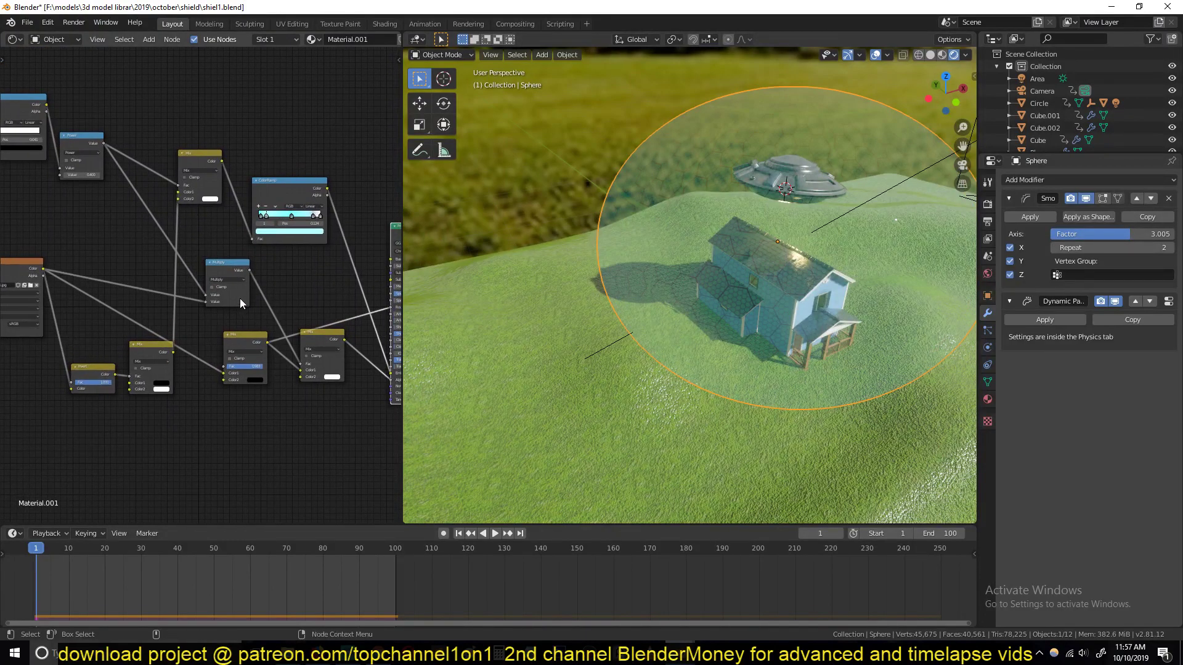
middle_click_drag(239, 241, 83, 208)
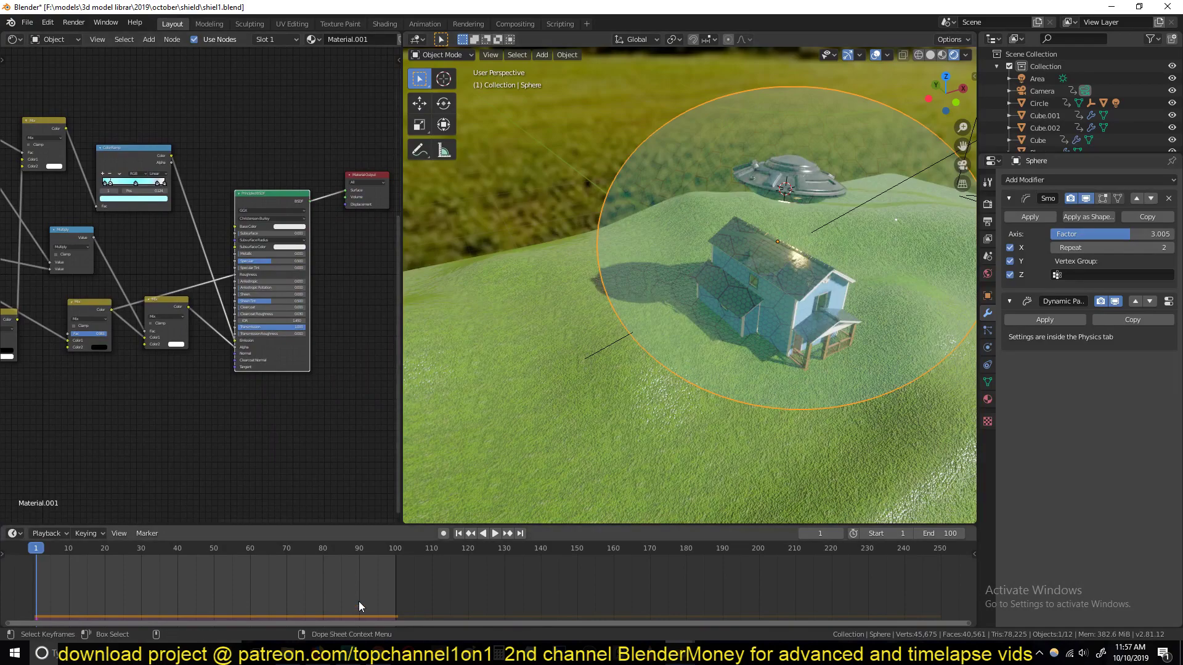
middle_click_drag(738, 260, 689, 277)
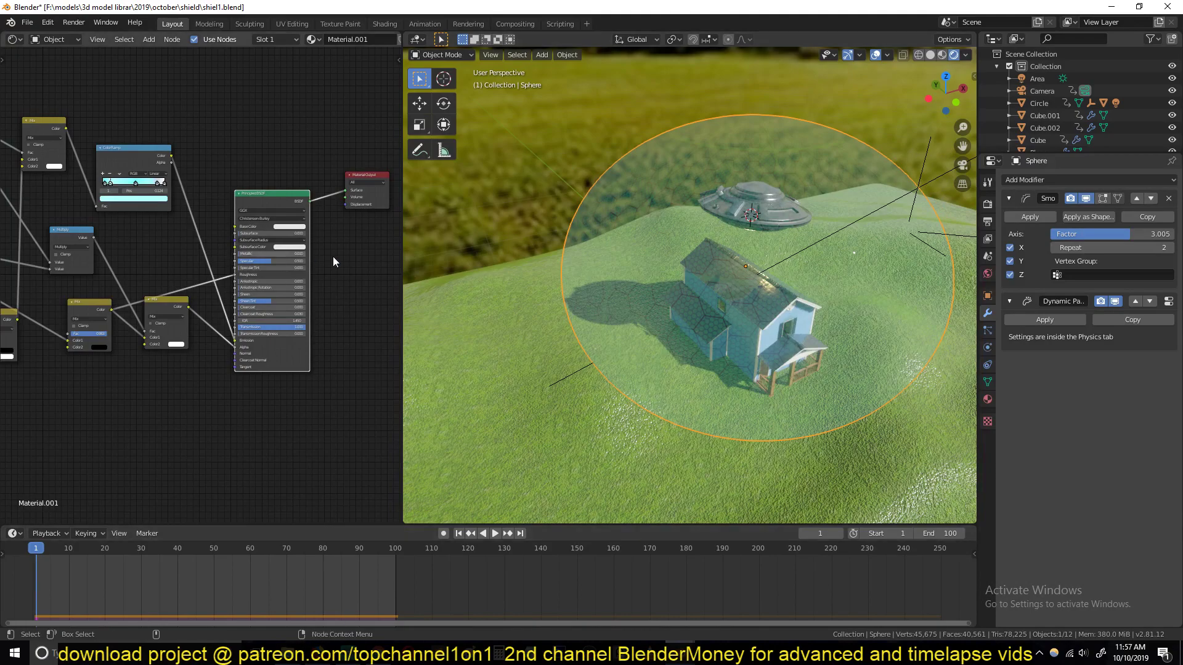
Step: Switch to the browser to view the BlenderMoney channel's uploaded videos, and return to Blender
mouse_move(319, 653)
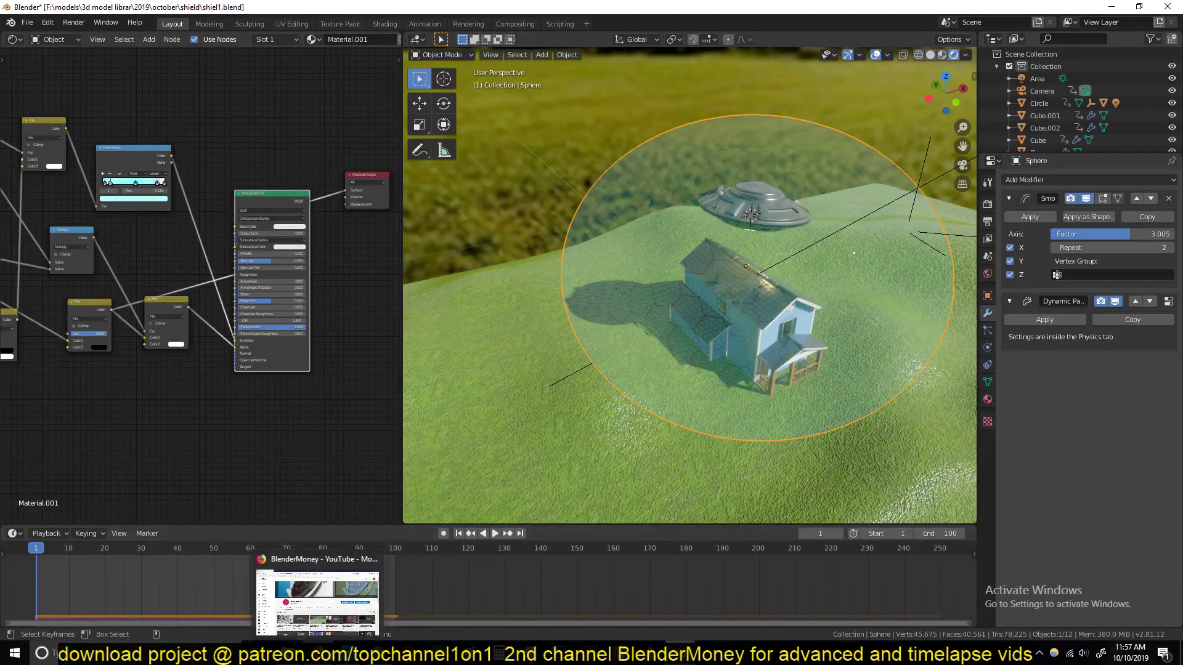
left_click(337, 599)
left_click_drag(1182, 107, 371, 60)
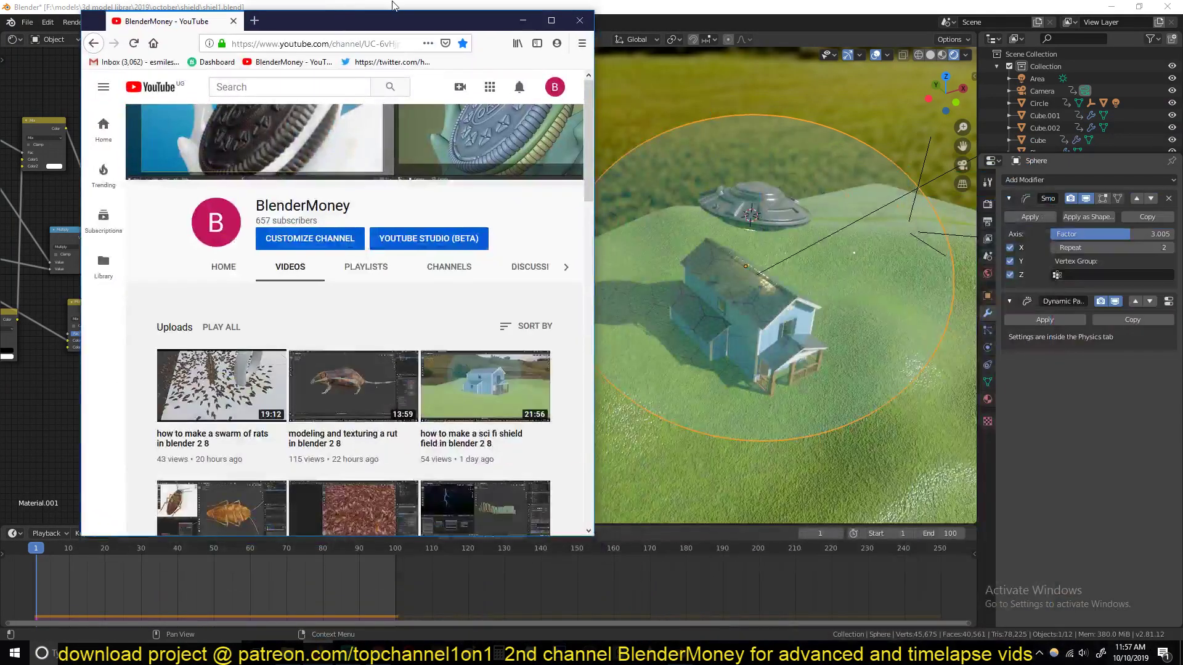
double_click(373, 67)
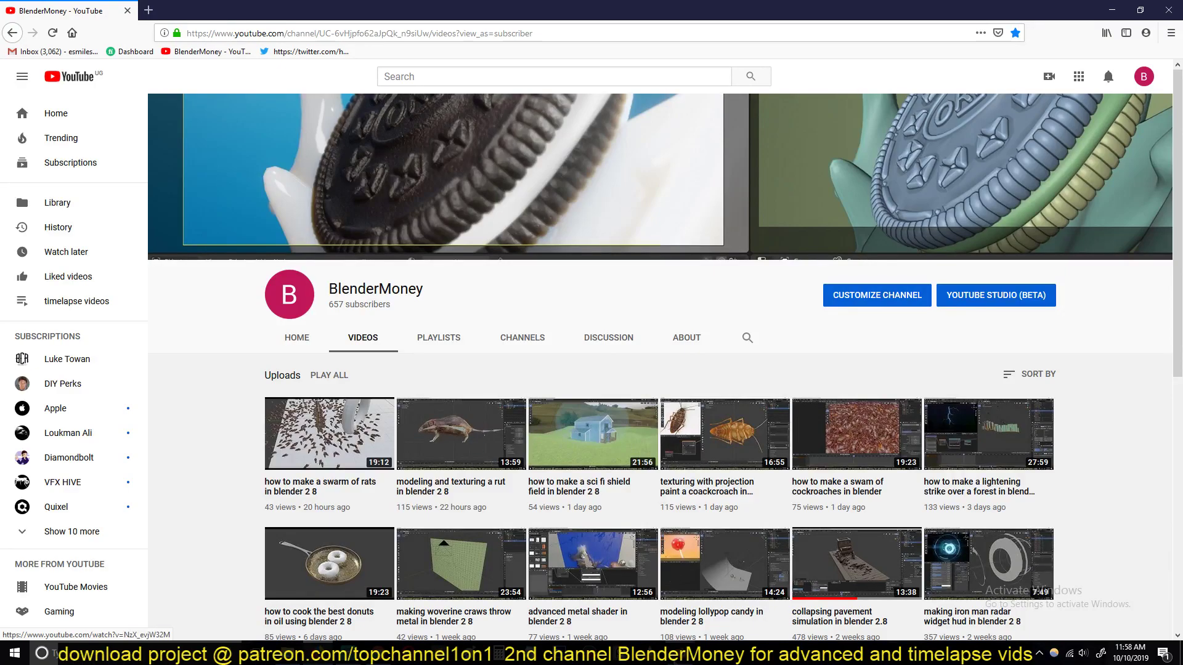
mouse_move(667, 632)
left_click(679, 604)
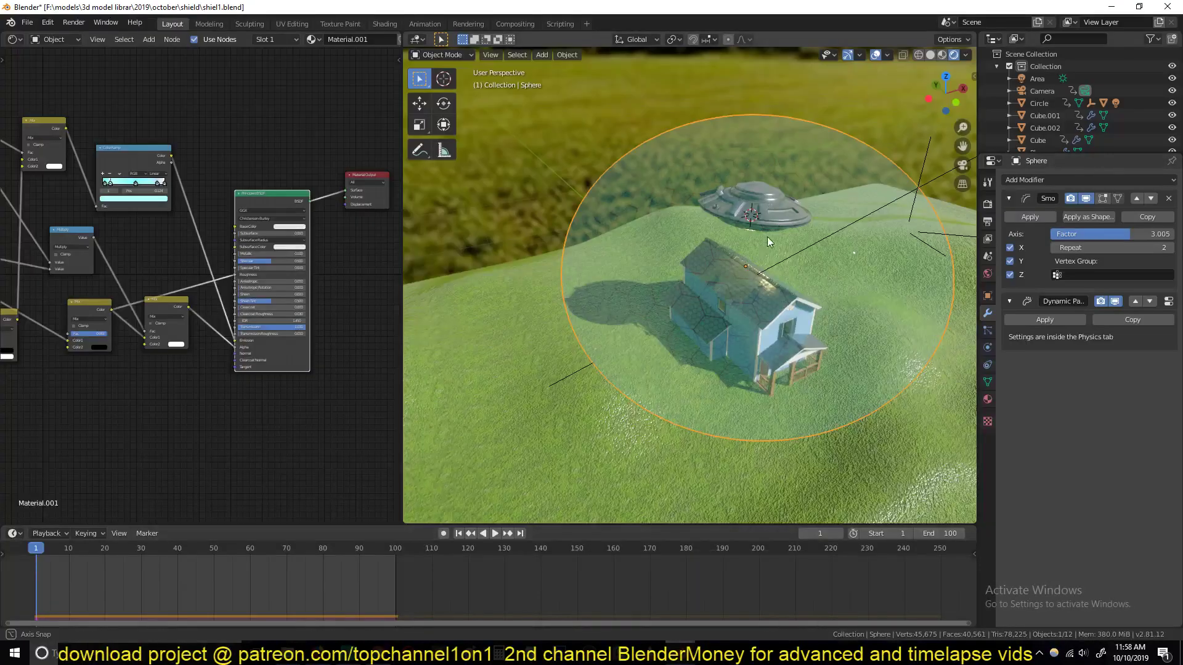
Step: Preview the new chain's ColorRamp on the sphere and play the animation to frame 47
middle_click_drag(766, 236, 792, 202)
scroll(92, 129, "down", 3)
middle_click_drag(92, 130, 264, 266)
middle_click_drag(42, 178, 190, 258)
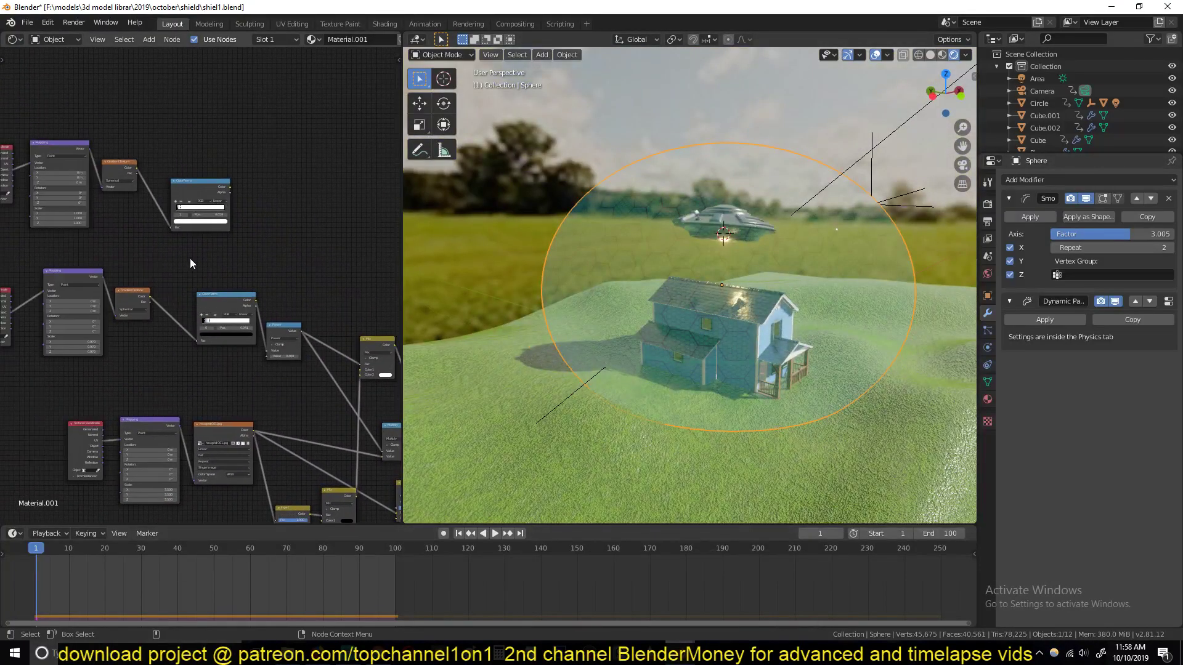
left_click(205, 191, "ctrl+shift")
middle_click_drag(696, 319, 757, 307)
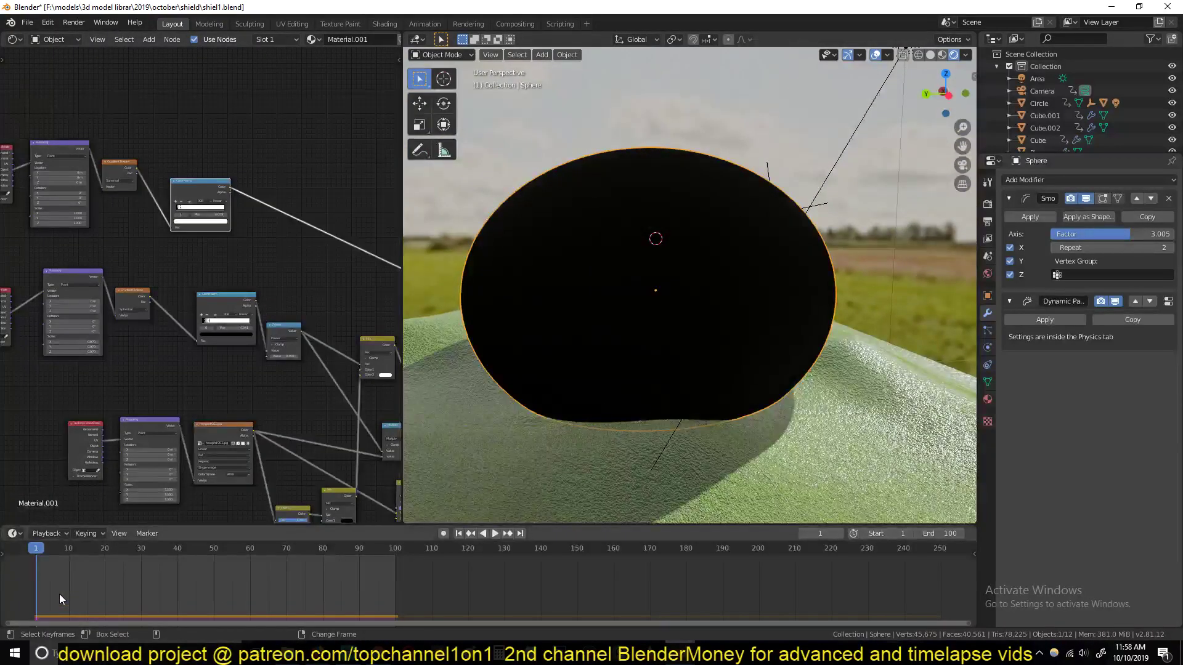
key("space")
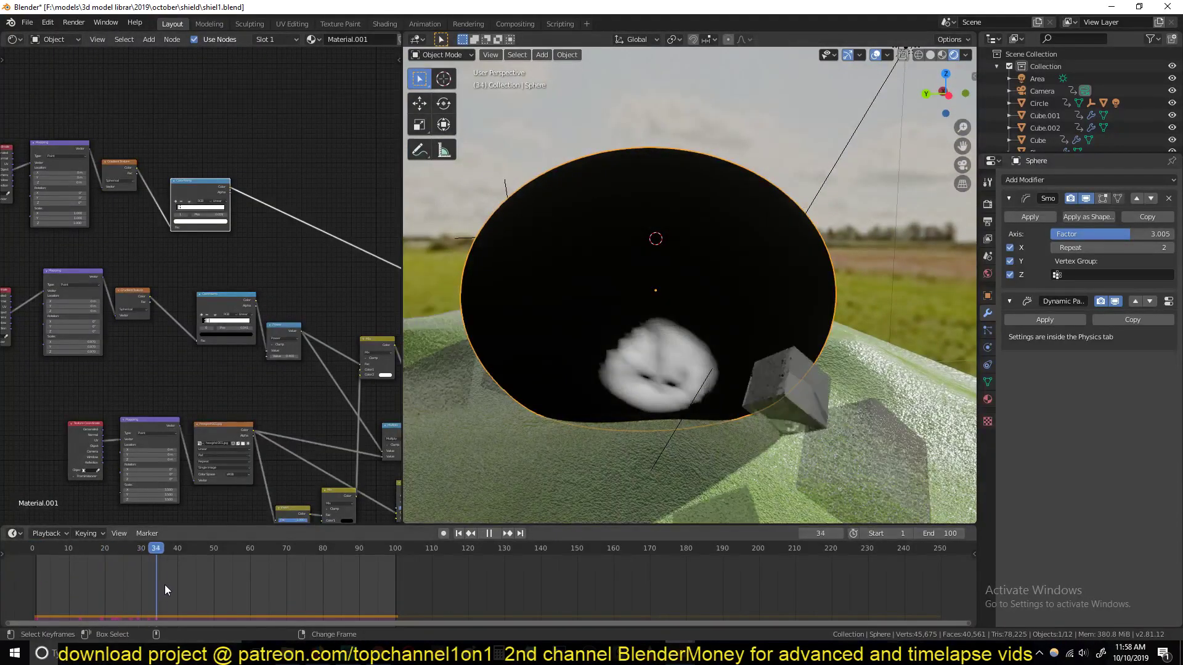
key("space")
Step: Move the existing gradient node chain down to clear space beneath the new one
middle_click_drag(107, 285, 192, 289)
left_click_drag(75, 259, 346, 370)
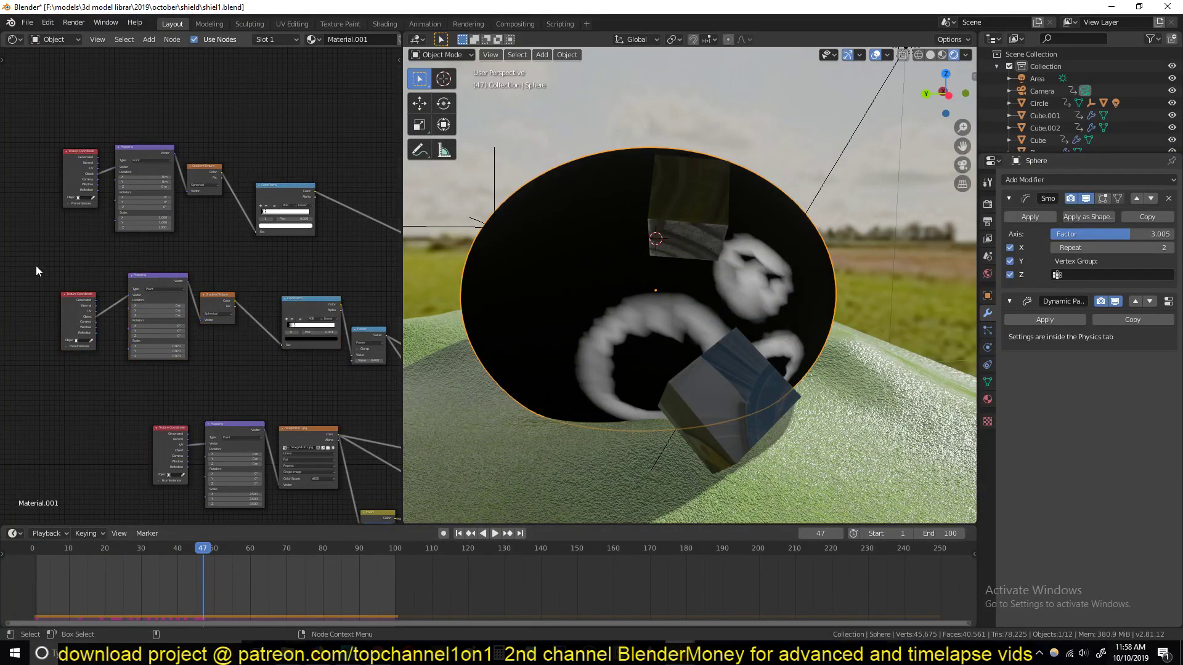
left_click_drag(36, 265, 382, 378)
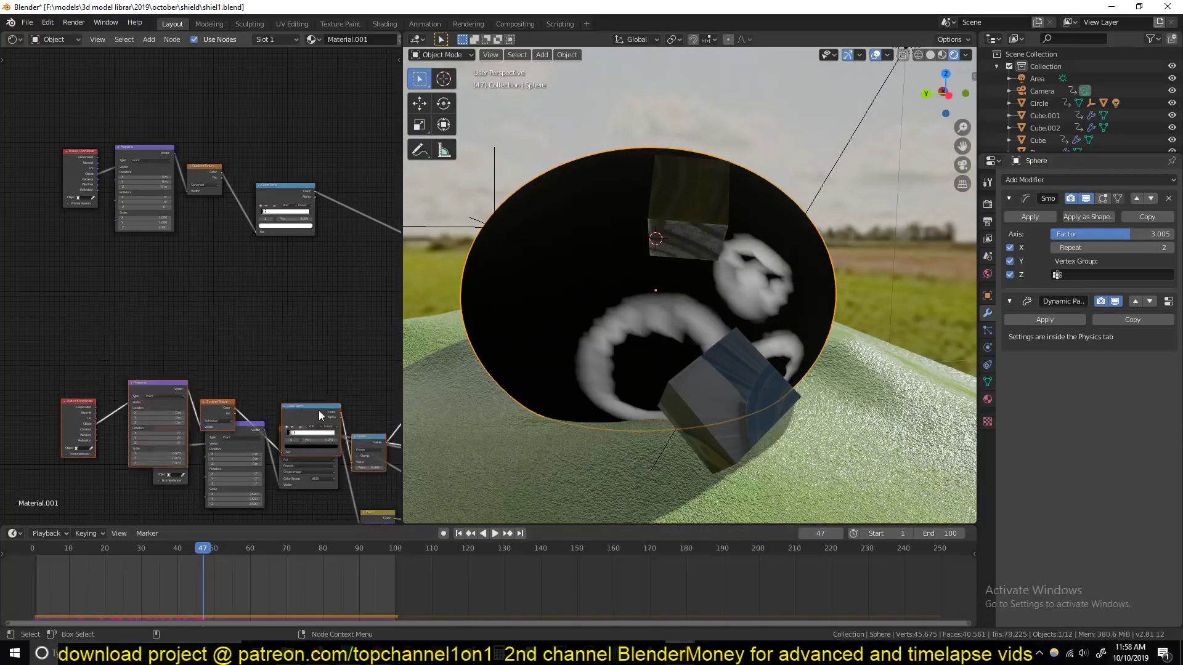
left_click(319, 410)
Step: Add a color Mix node and place it below and beyond the new ColorRamp
key("shift+a")
mouse_move(99, 257)
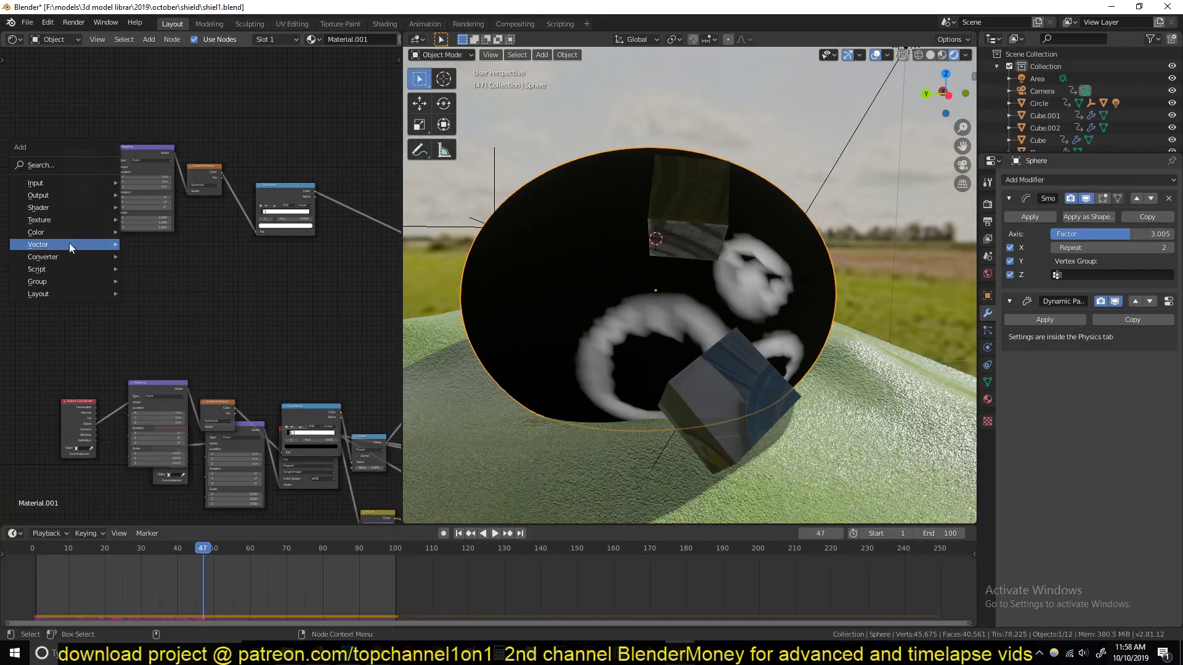
mouse_move(68, 232)
left_click(174, 293)
left_click(174, 297)
left_click_drag(192, 300, 340, 263)
middle_click_drag(311, 279, 292, 298)
scroll(292, 297, "up", 2)
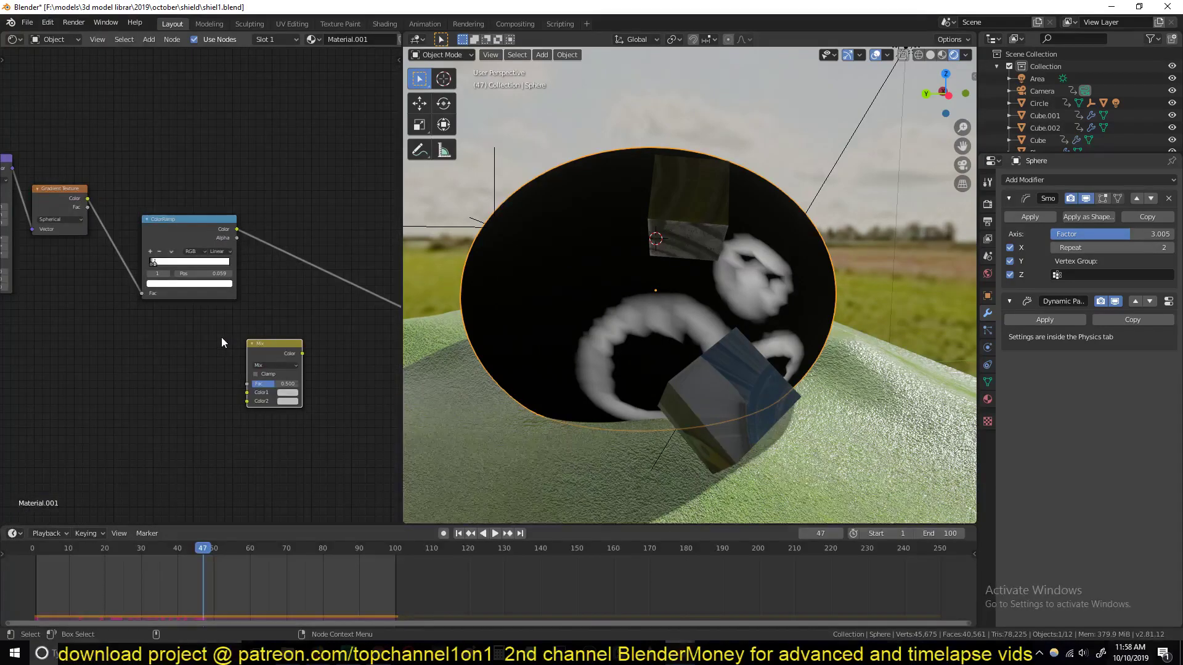
Step: Set the Mix node's first color to blue and second to red, and drive its factor with the ColorRamp's color
left_click(287, 392)
left_click(301, 330)
left_click(287, 402)
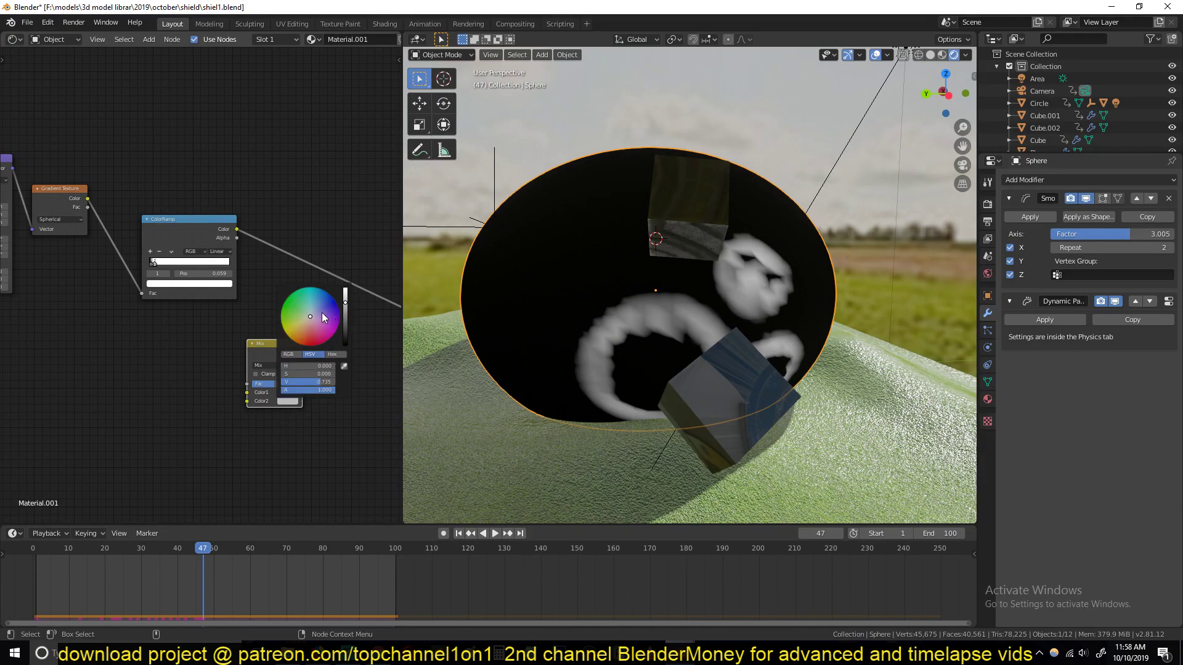
left_click_drag(258, 370, 315, 332)
left_click_drag(237, 228, 302, 347)
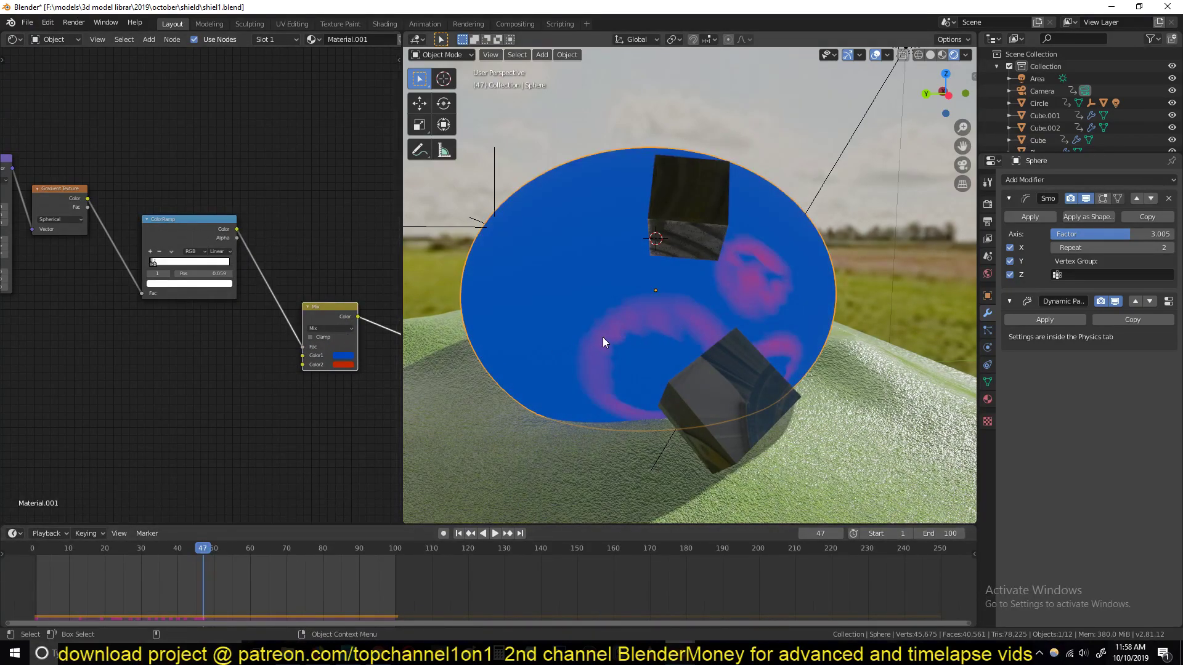
Step: Play the animation to frame 36 and move the ColorRamp's white stop to position 0.018
key("space")
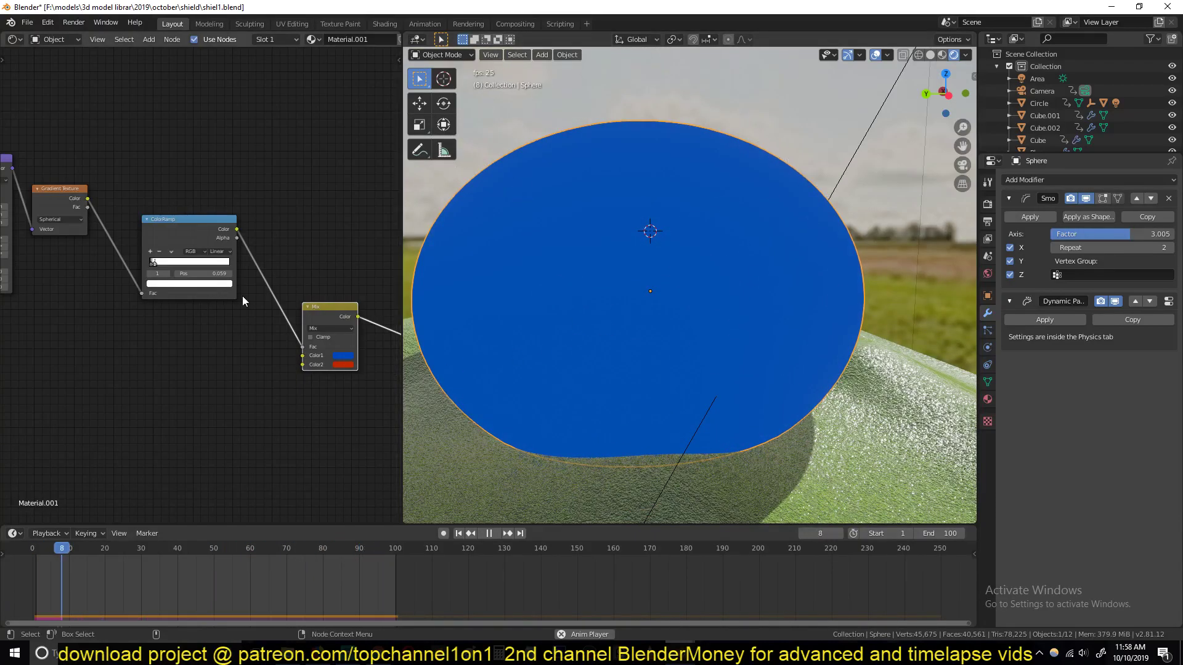
key("space")
scroll(481, 335, "up", 3)
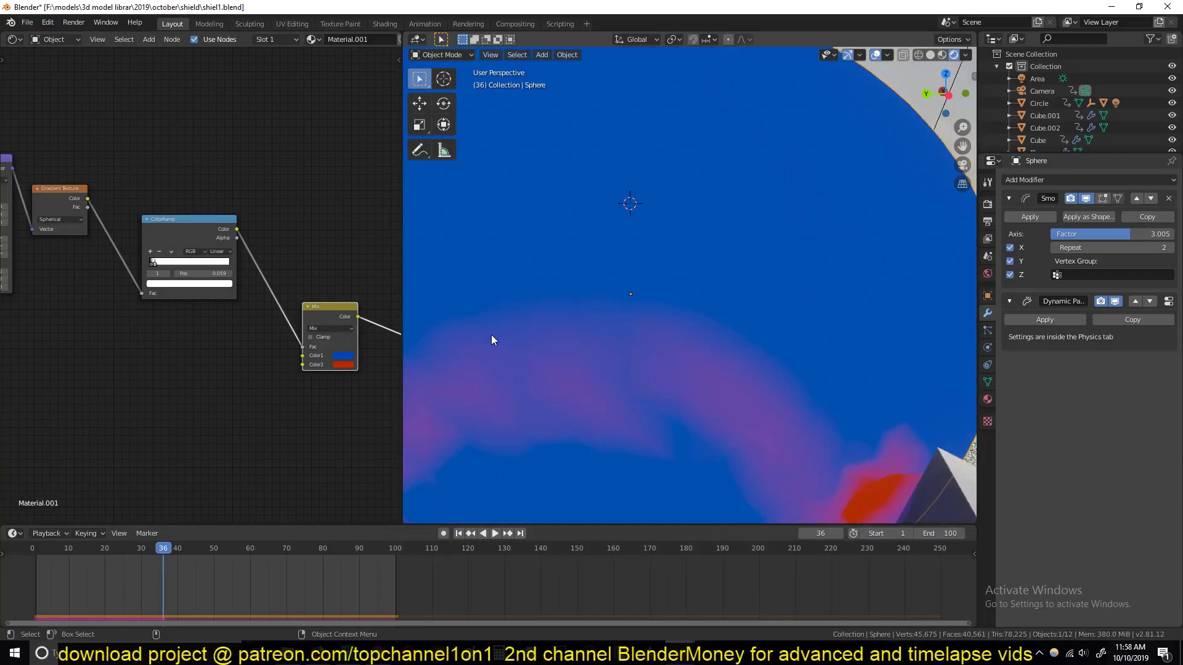
scroll(493, 334, "down", 1)
scroll(138, 263, "up", 3)
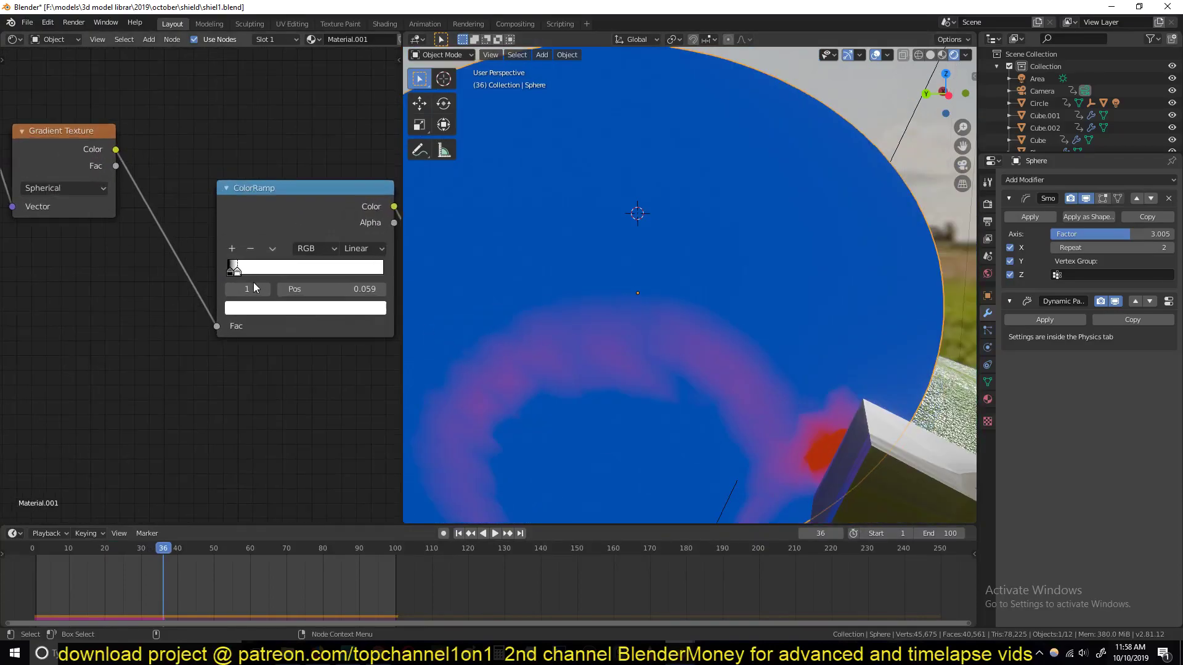
left_click_drag(242, 270, 232, 271)
Step: Play the animation from frame 36 to check the sharpened impact mask, stopping at frame 7
scroll(525, 342, "down", 6)
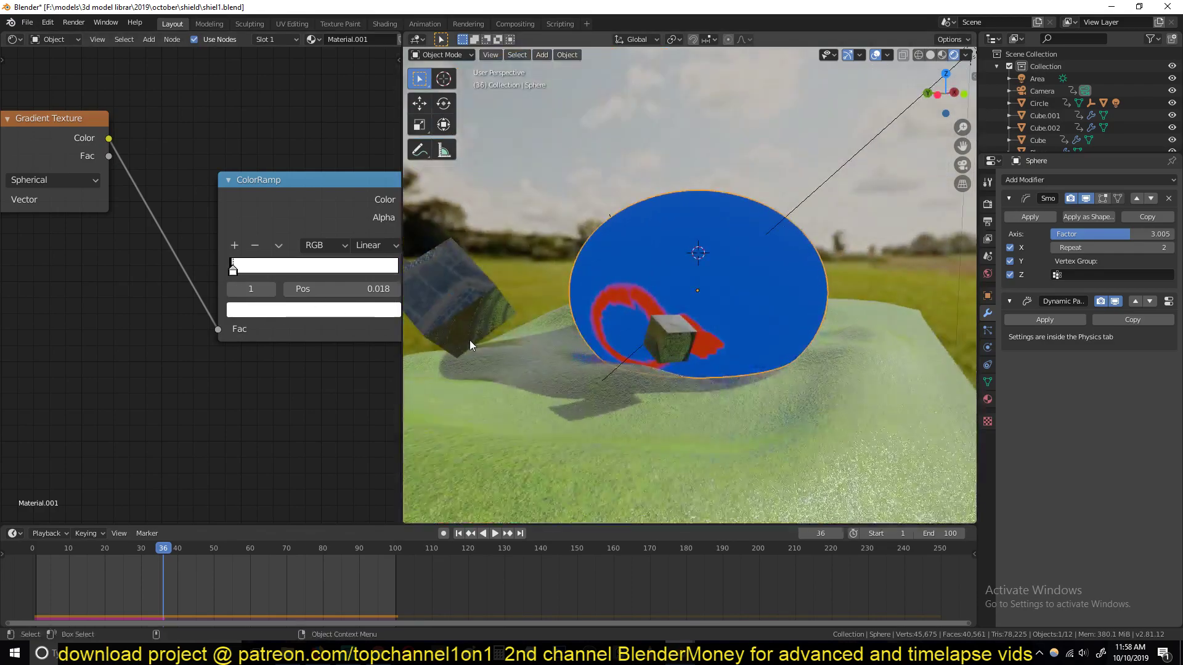
key("space")
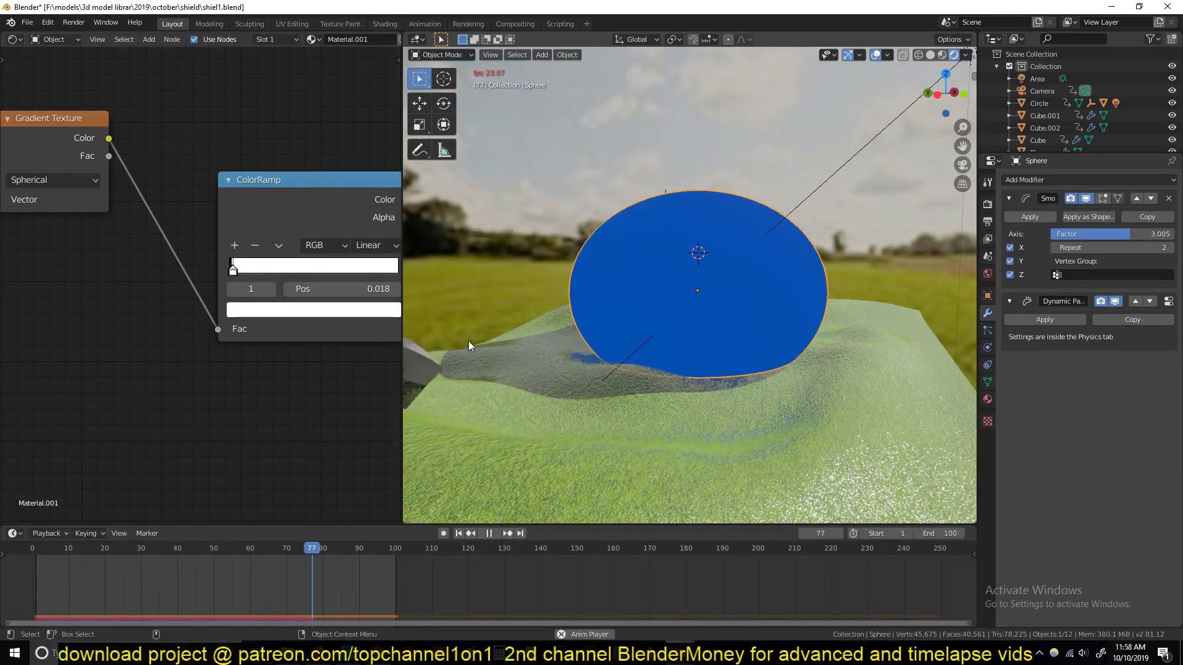
key("space")
Step: Add an Image Texture node below the new ColorRamp and load hdri_8bit_01.jpg from the hdri folder
scroll(185, 333, "down", 5)
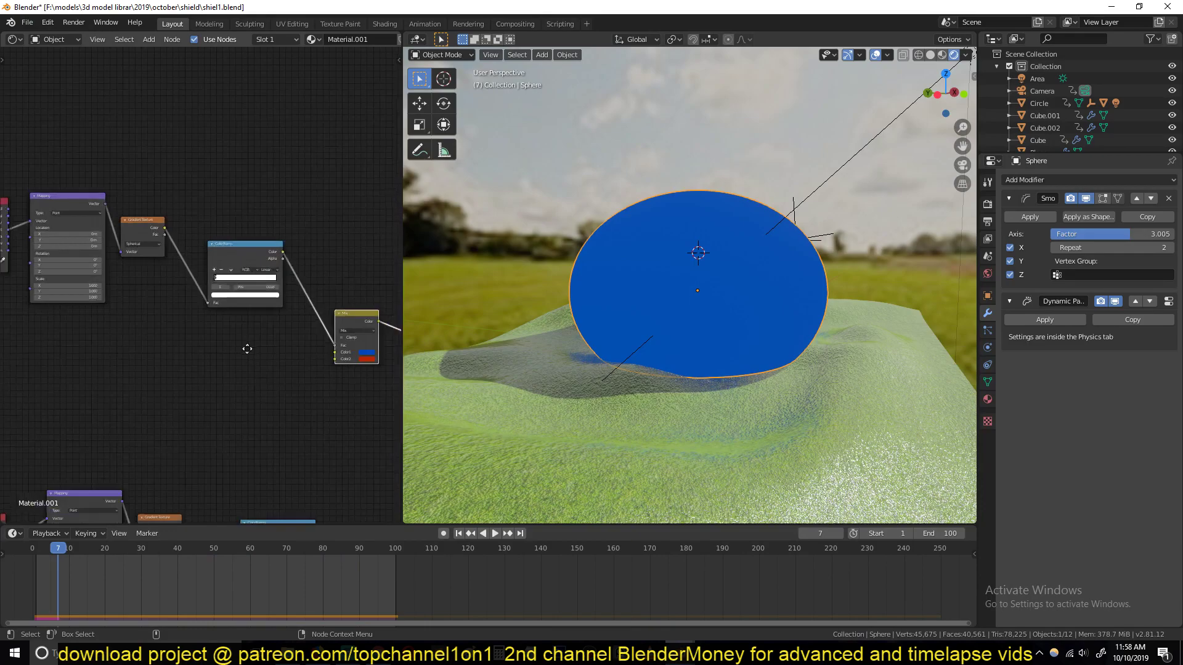
key("shift+a")
mouse_move(130, 330)
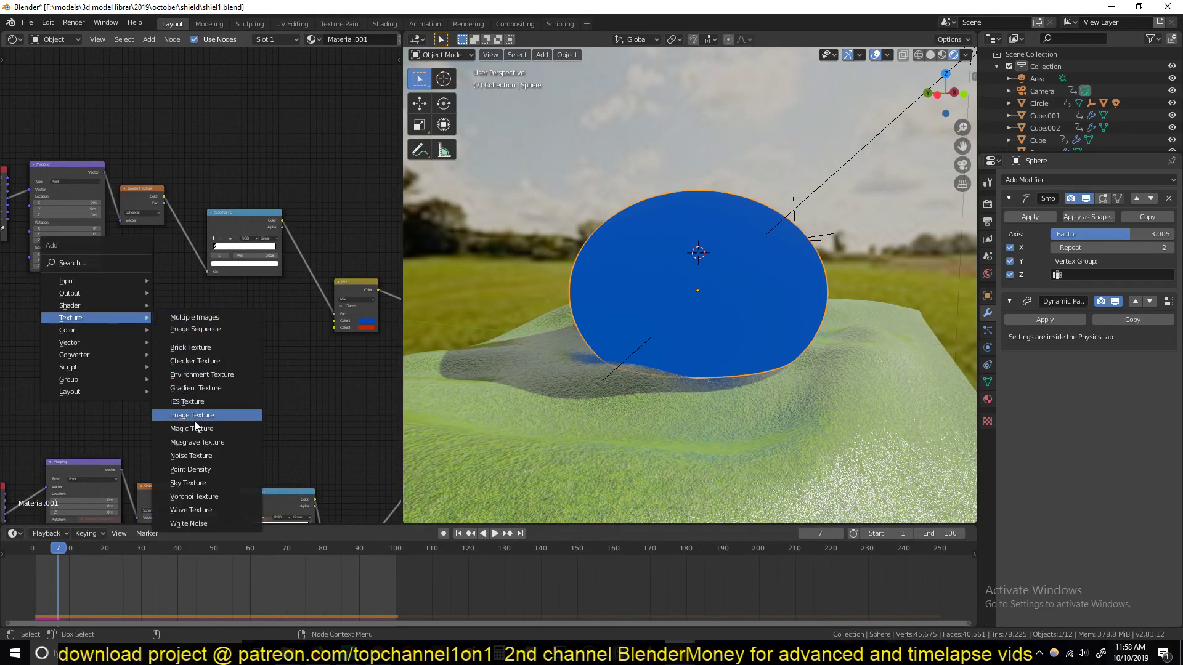
left_click(195, 416)
left_click(199, 354)
left_click(211, 354)
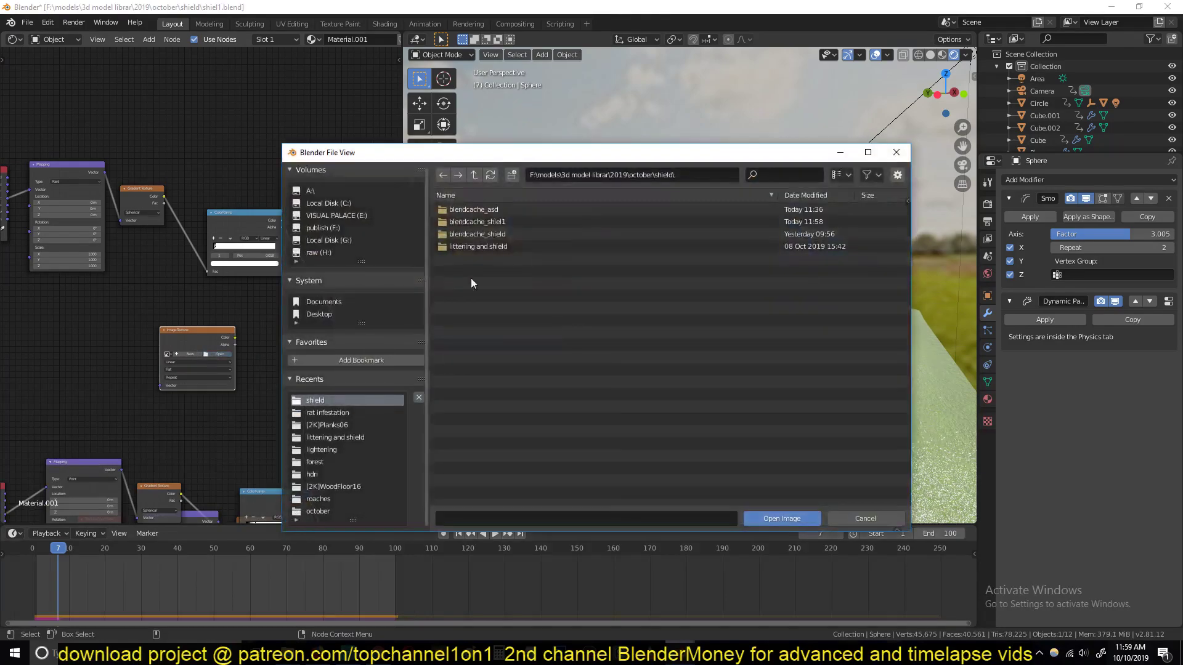
left_click(322, 474)
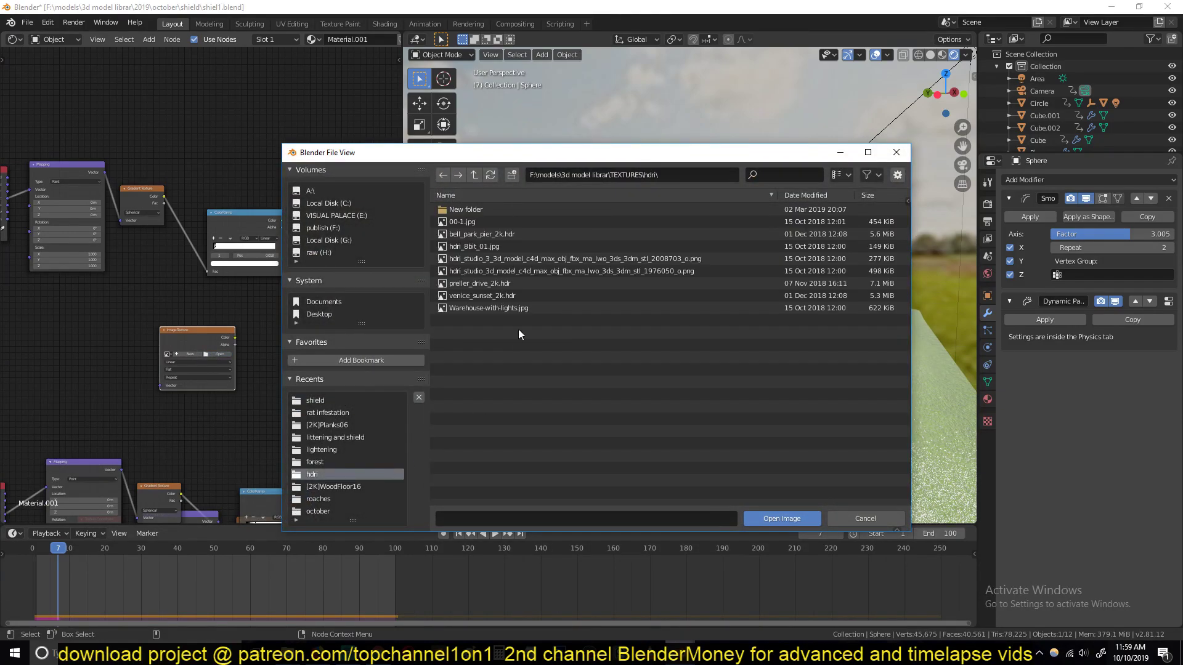
double_click(493, 246)
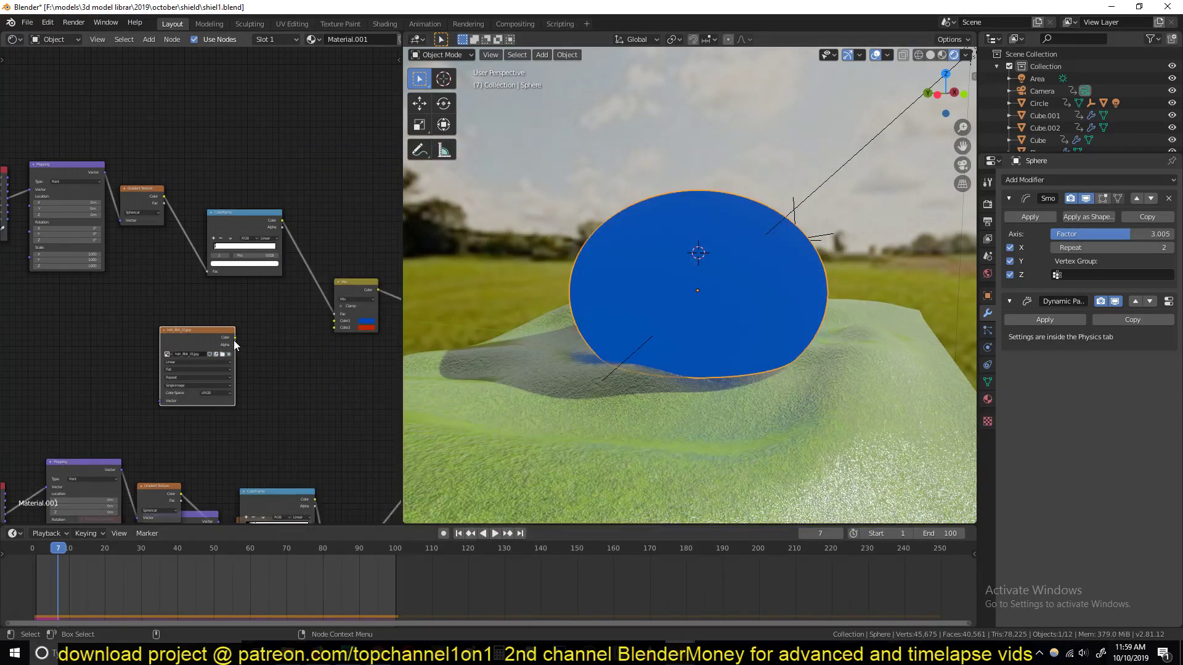
Step: Feed the image texture's color into the Mix node's Color1 and play the animation to frame 85
left_click_drag(235, 338, 334, 321)
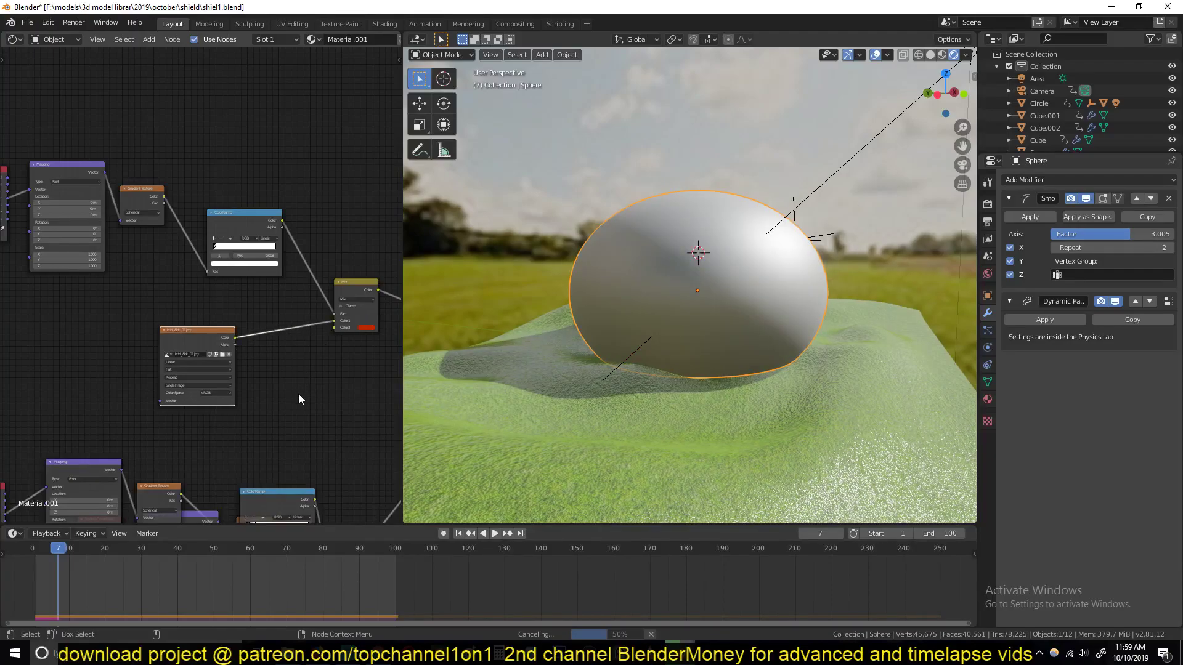
key("space")
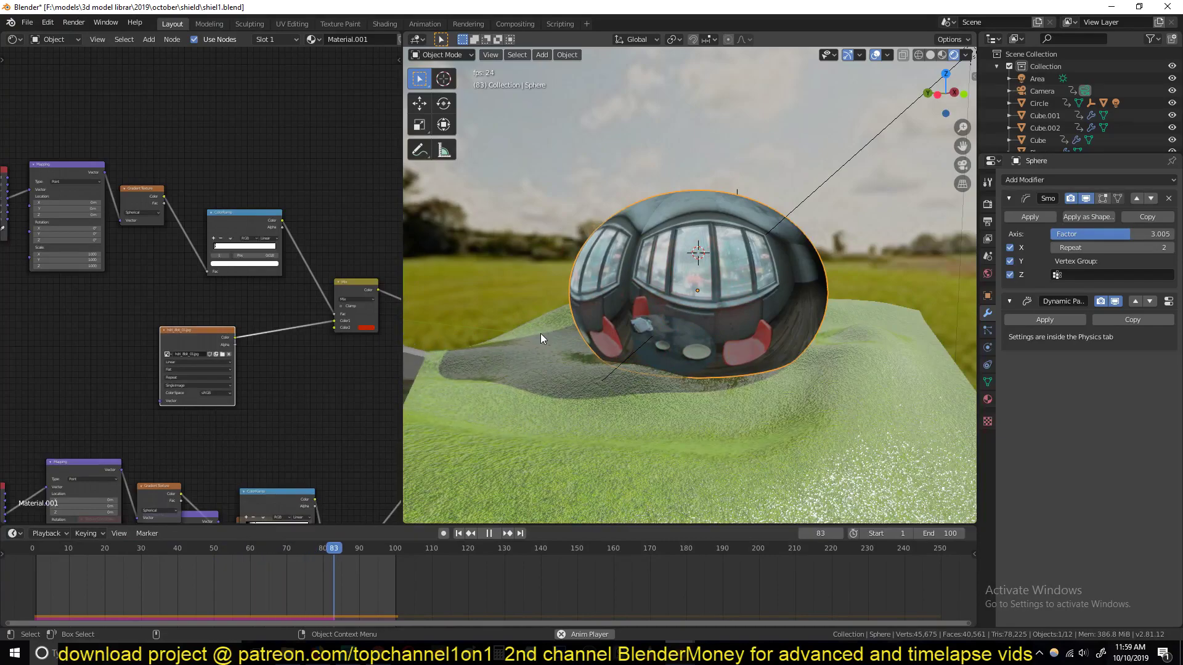
key("space")
Step: Examine the hexagon material's node connections from the Power and Multiply nodes to the Principled BSDF
scroll(308, 386, "down", 6)
middle_click_drag(302, 388, 291, 279)
scroll(327, 332, "up", 4)
middle_click_drag(331, 339, 136, 300)
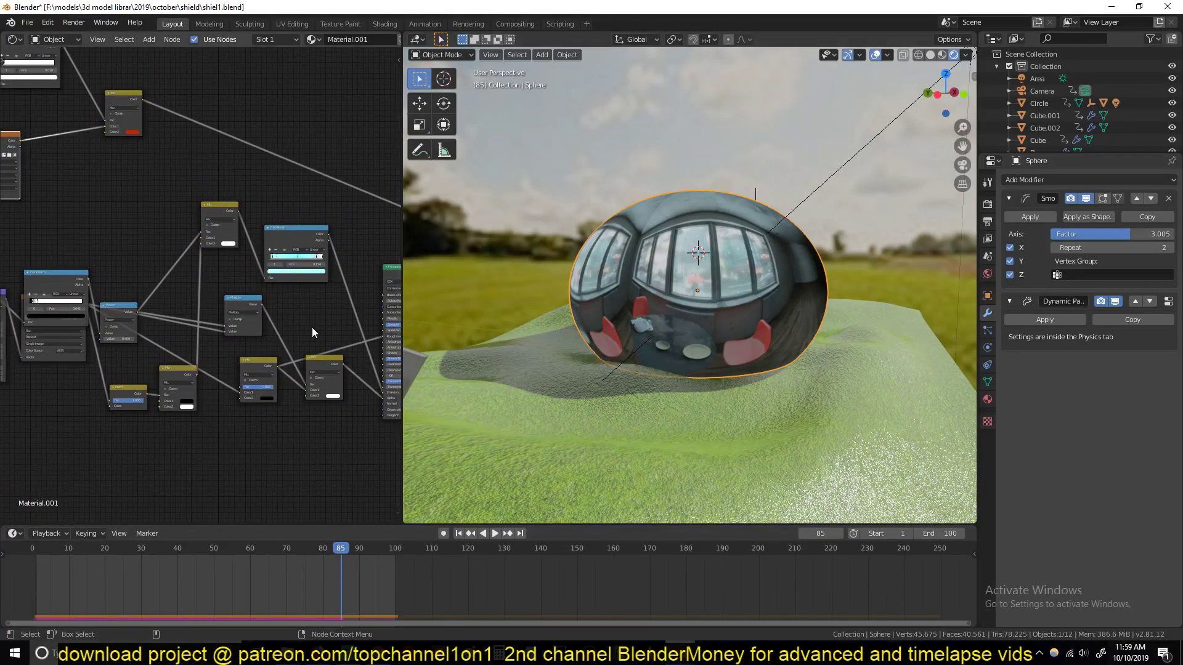
scroll(298, 357, "up", 2)
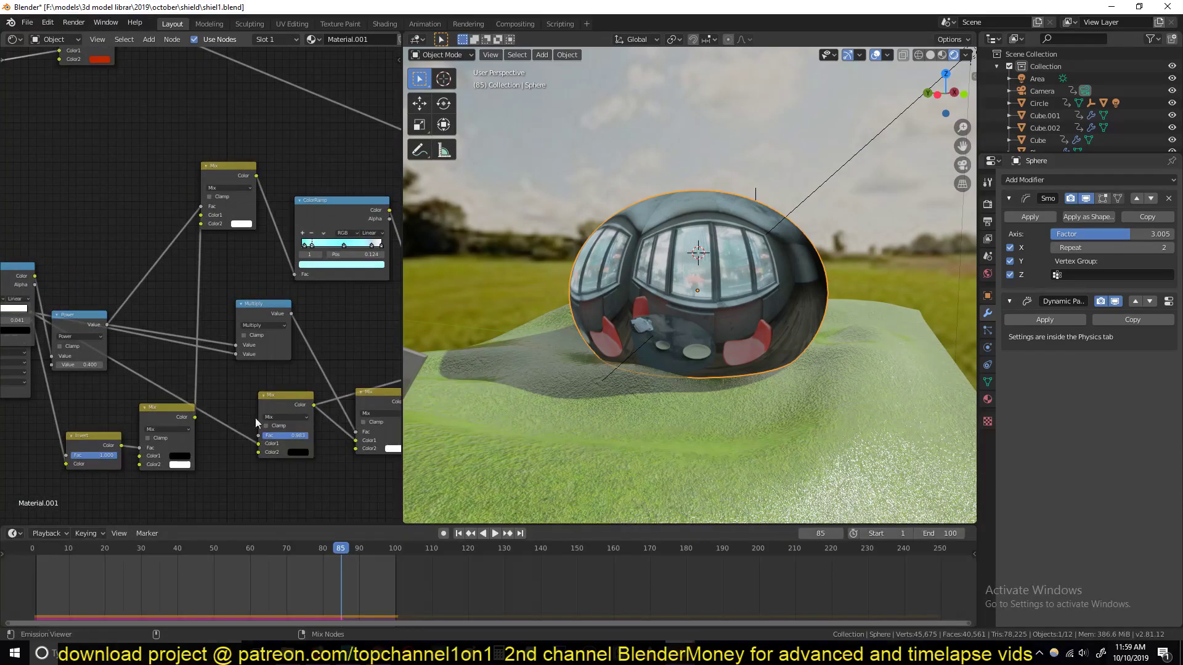
scroll(345, 402, "down", 5)
middle_click_drag(345, 401, 196, 372)
scroll(196, 374, "up", 4)
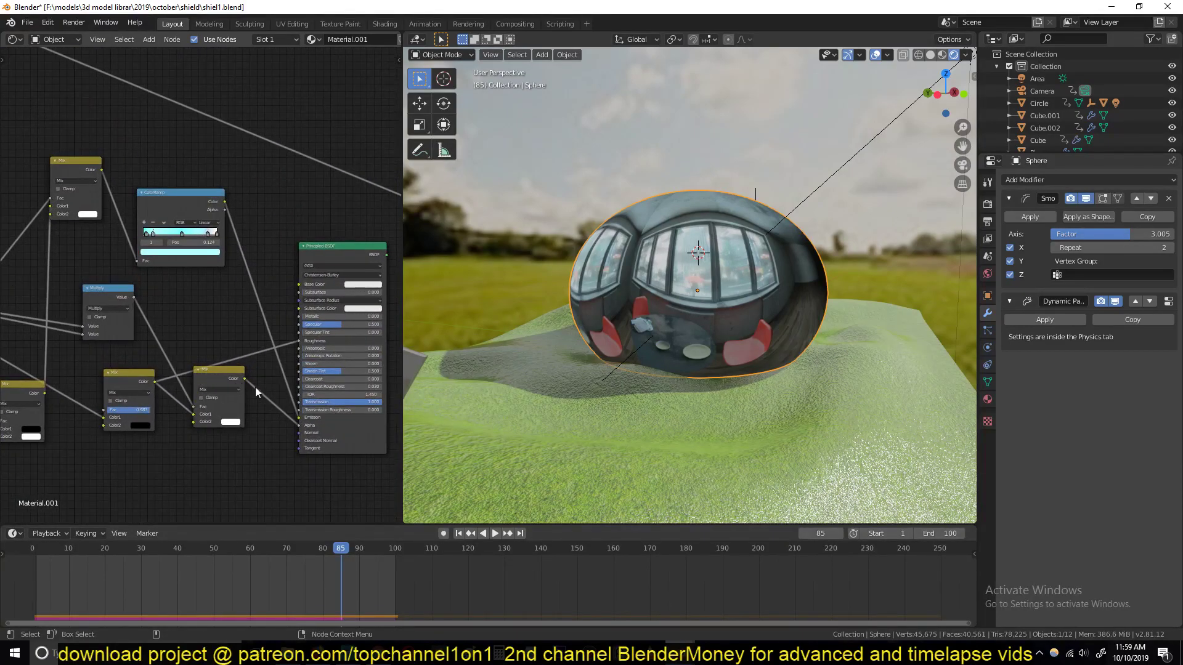
middle_click_drag(179, 274, 306, 317)
middle_click_drag(233, 297, 190, 309)
scroll(184, 308, "down", 4)
middle_click_drag(183, 200, 133, 207)
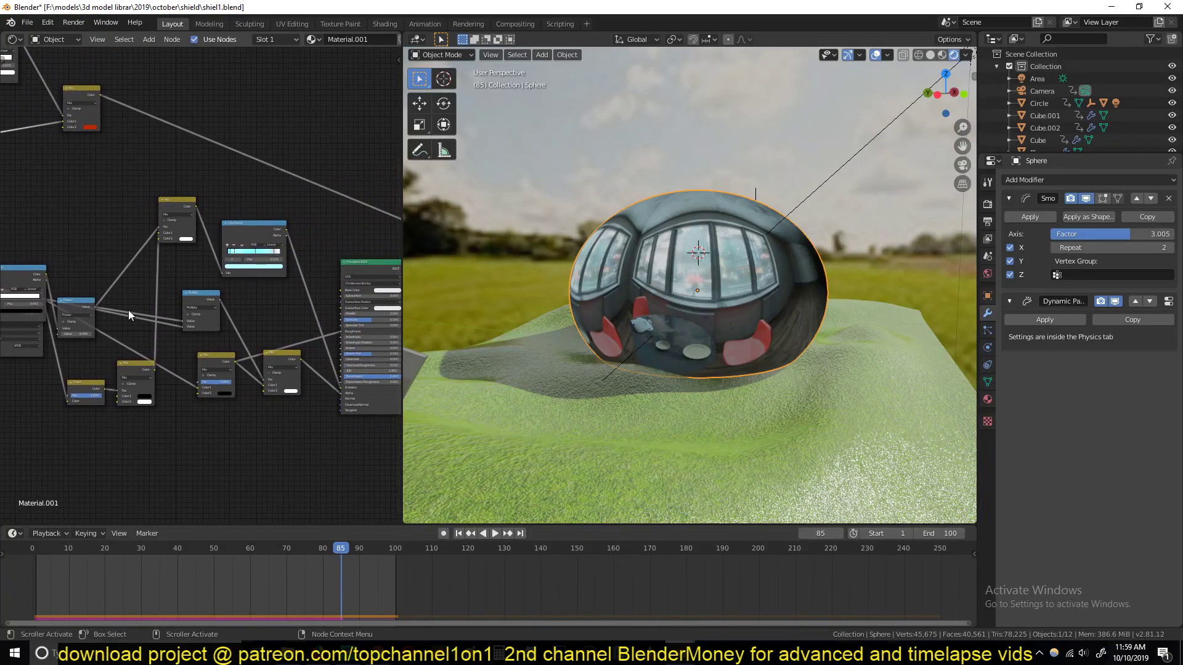
middle_click_drag(83, 297, 171, 294)
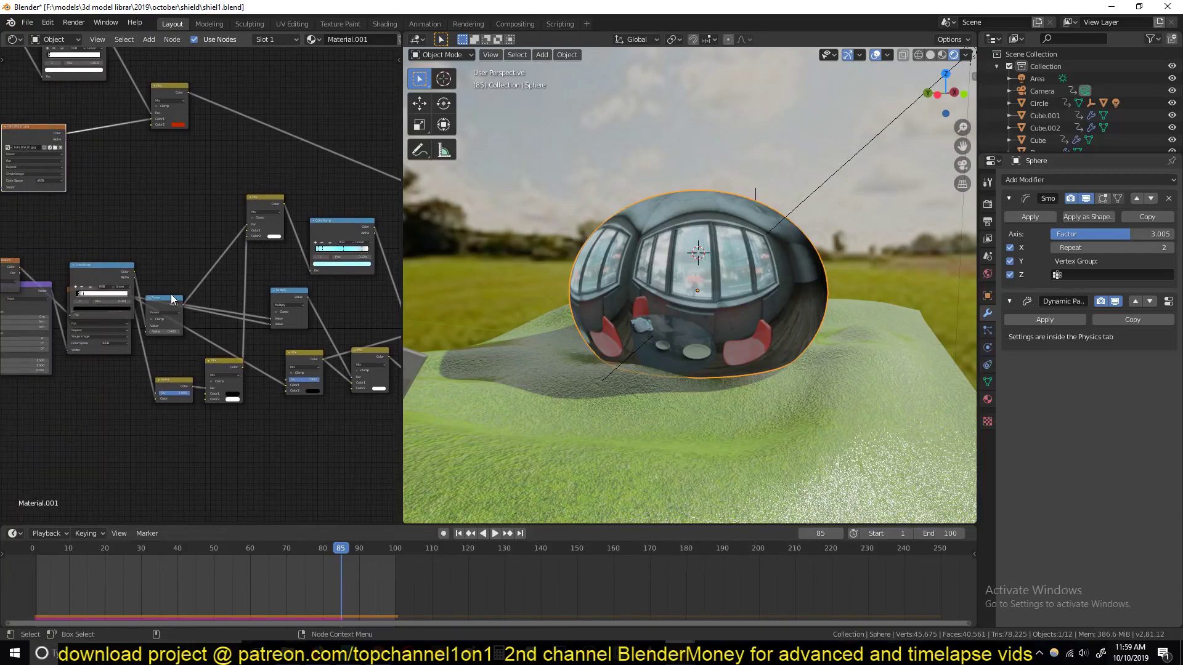
Step: Preview the original gradient's ColorRamp, the hexagon image texture and the Power node on the sphere in turn
left_click(113, 275, "ctrl+shift")
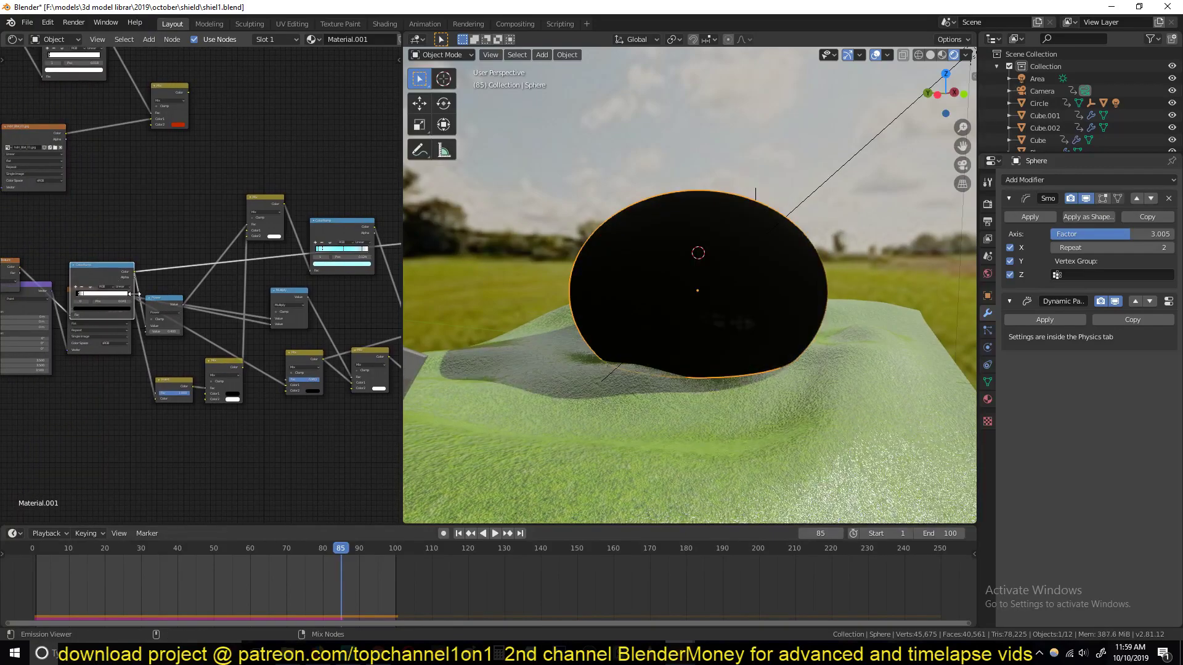
left_click(102, 350, "ctrl+shift")
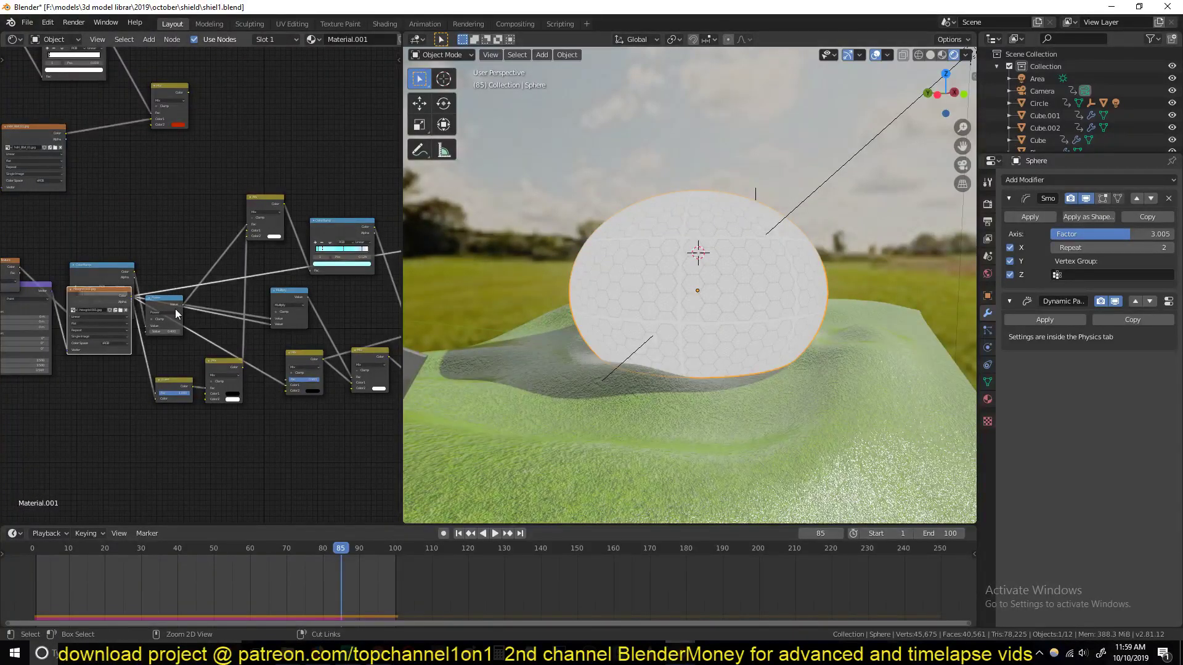
left_click(176, 310, "ctrl+shift")
scroll(245, 308, "up", 2)
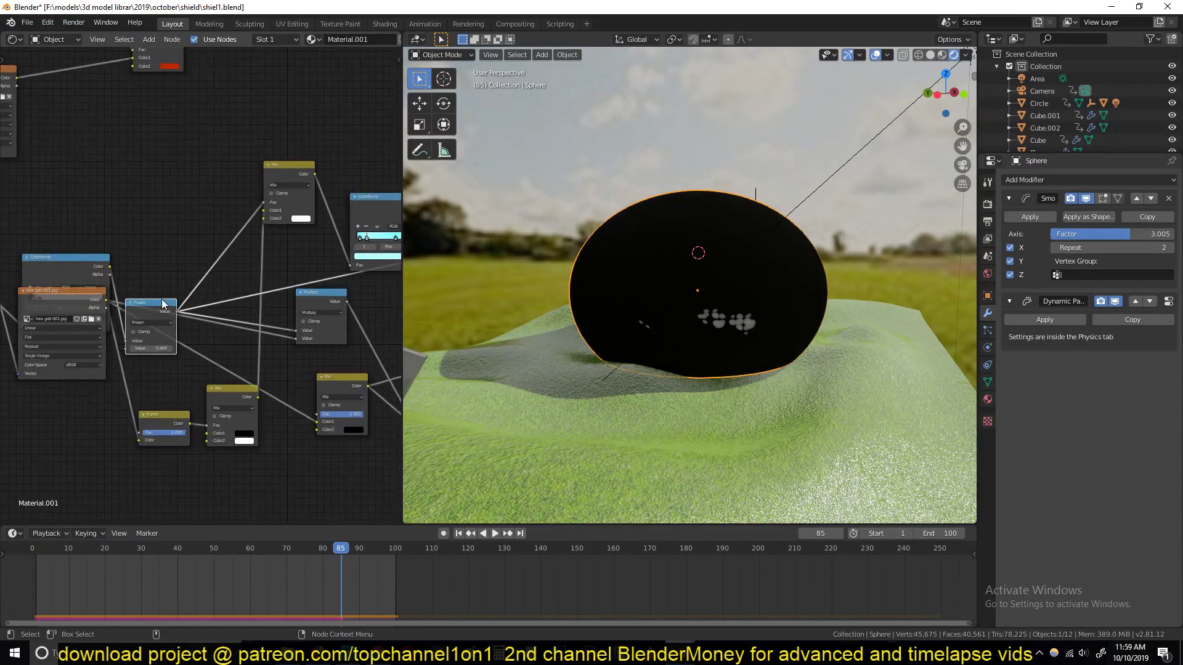
Step: Move the Power node up and the hexagon image texture down, and preview the Multiply node on the sphere
left_click_drag(163, 302, 205, 199)
left_click_drag(80, 291, 73, 372)
left_click(331, 296, "ctrl+shift")
middle_click_drag(301, 328, 165, 274)
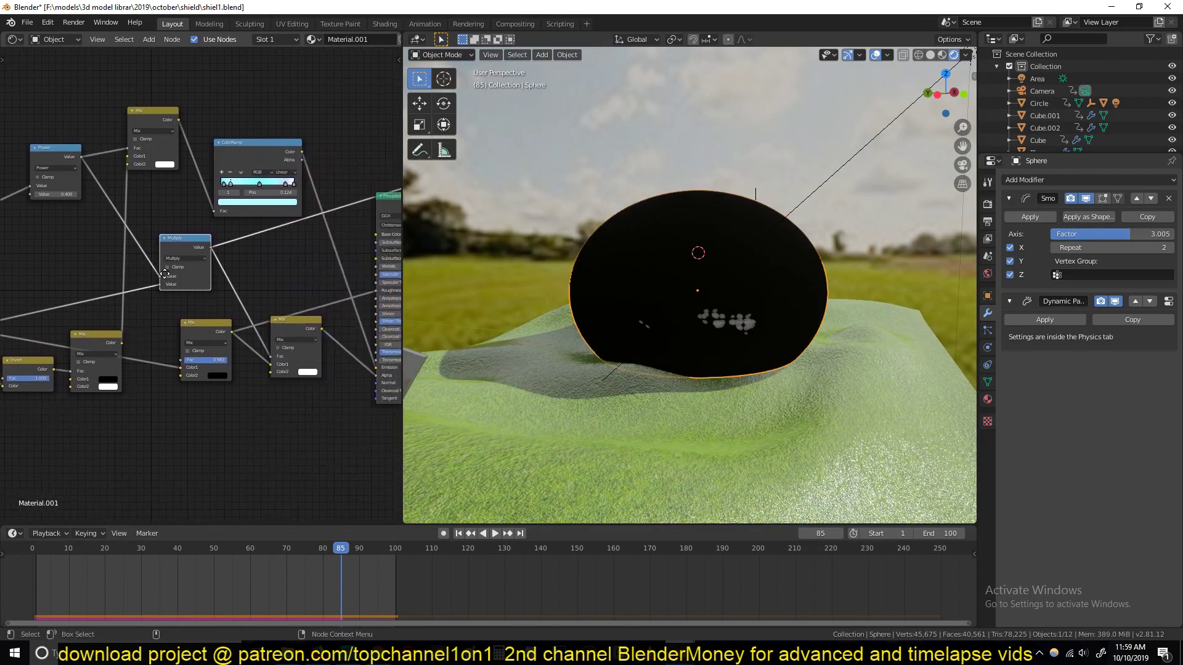
Step: Move the original gradient chain's Mapping, Gradient Texture and ColorRamp nodes above the hexagon texture nodes
middle_click_drag(180, 234, 274, 287)
middle_click_drag(124, 257, 305, 303)
scroll(216, 281, "down", 4)
left_click_drag(82, 253, 78, 182)
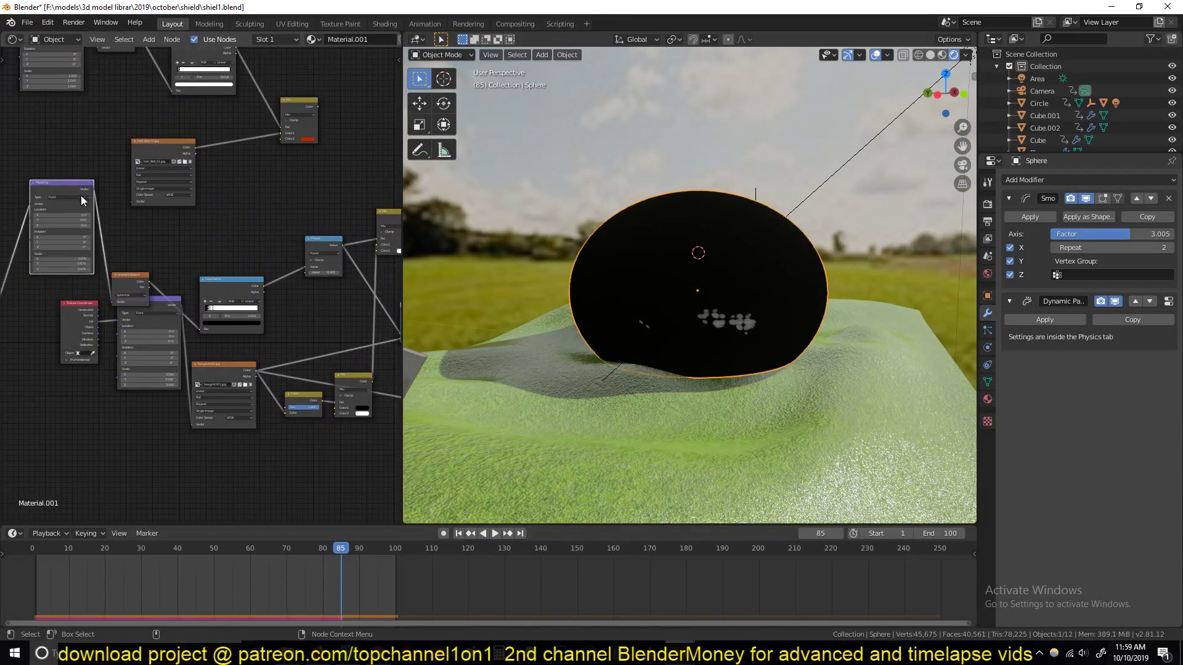
left_click_drag(131, 275, 133, 235)
left_click_drag(238, 278, 224, 224)
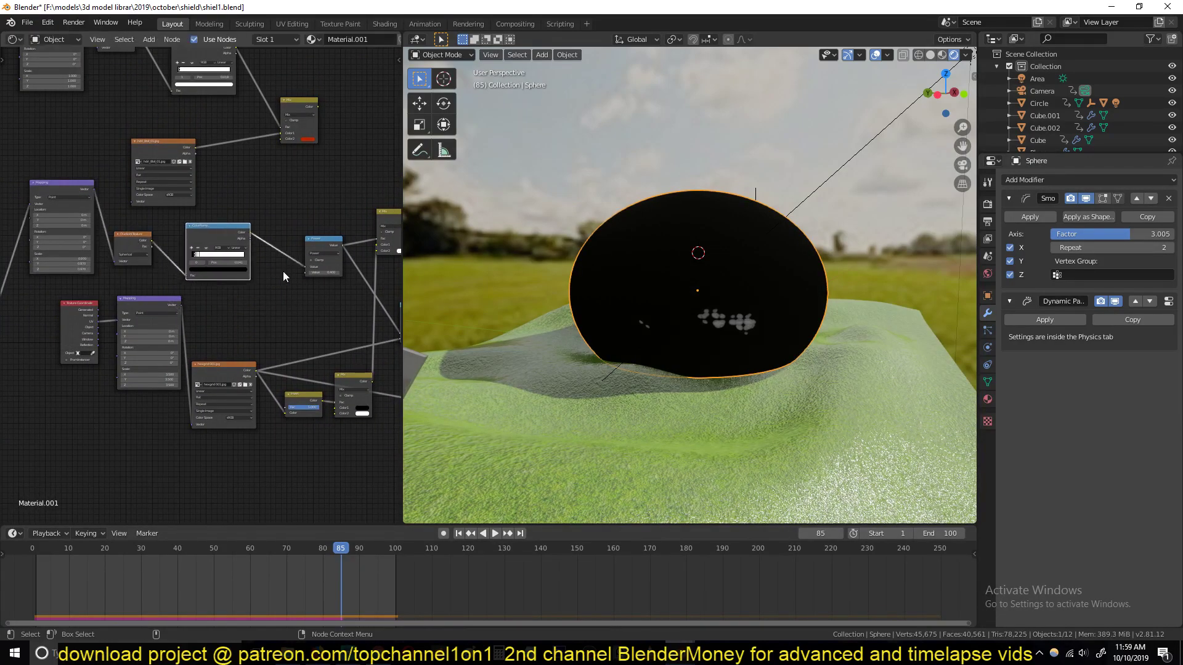
Step: Review the complete node tree's layout and preview the upper gradient chain's Mix node on the sphere
scroll(289, 278, "down", 3)
middle_click_drag(296, 294, 212, 324)
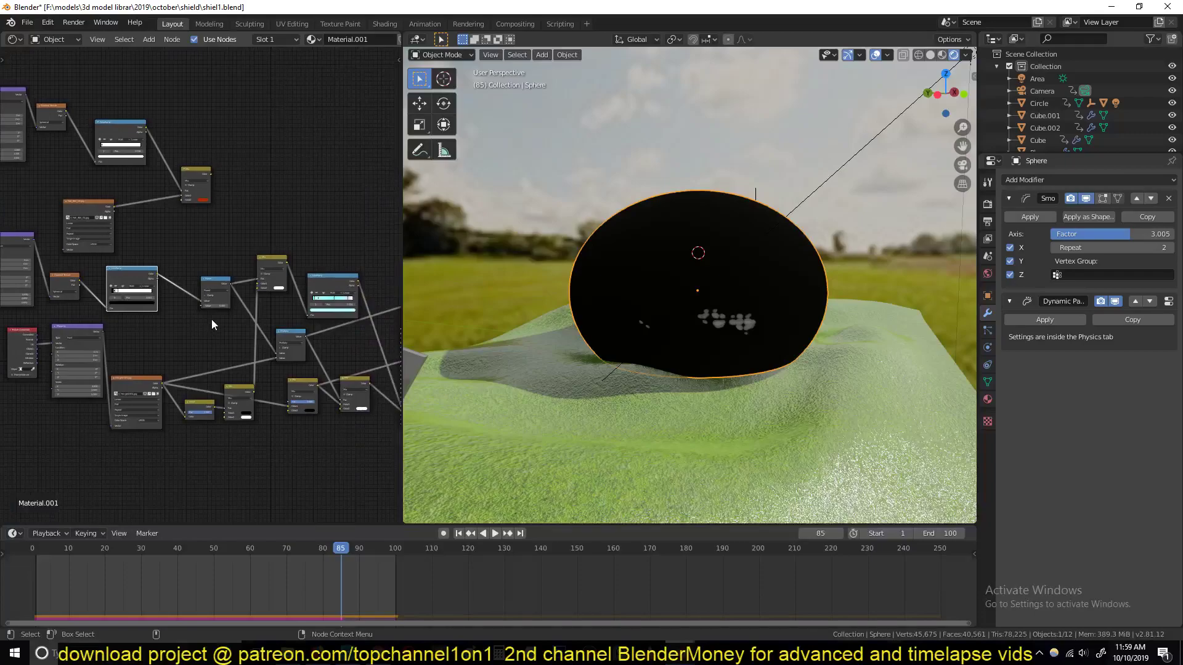
middle_click_drag(271, 353, 181, 302)
scroll(186, 302, "down", 3)
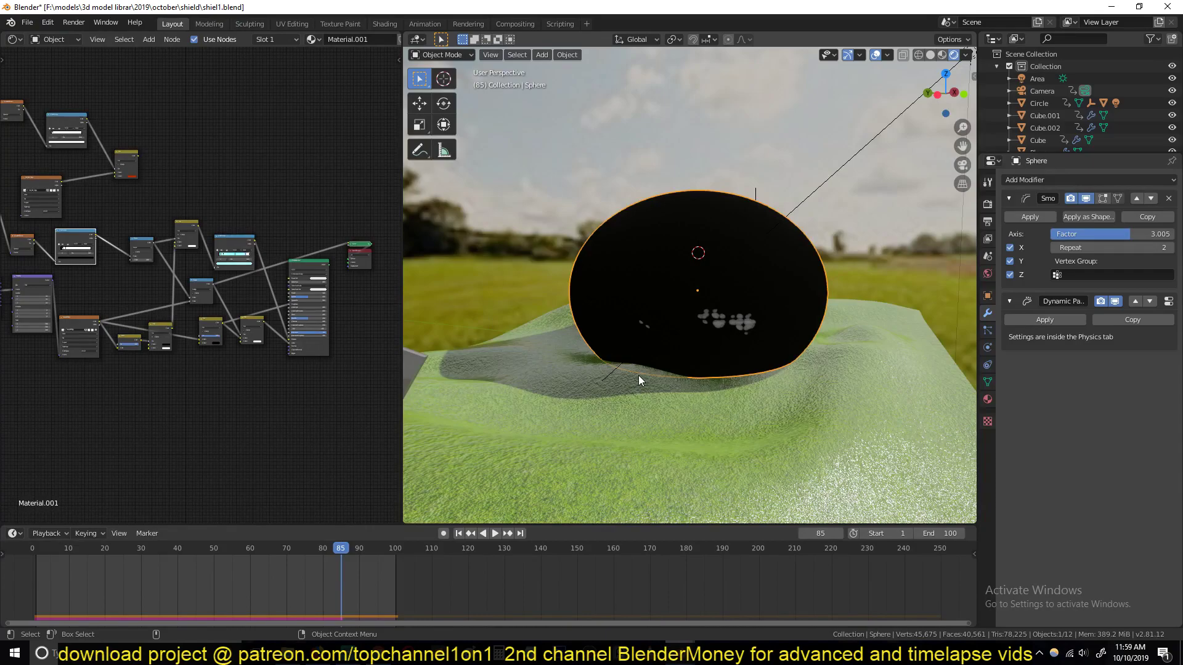
middle_click_drag(180, 195, 308, 294)
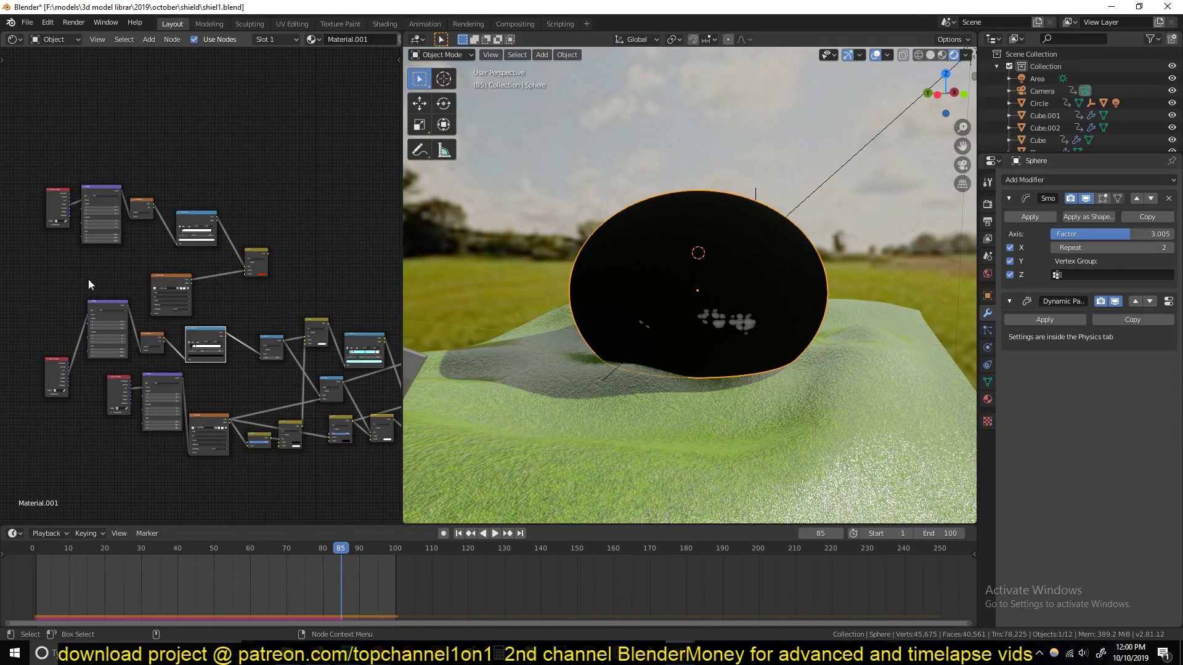
middle_click_drag(245, 370, 182, 286)
middle_click_drag(215, 208, 265, 351)
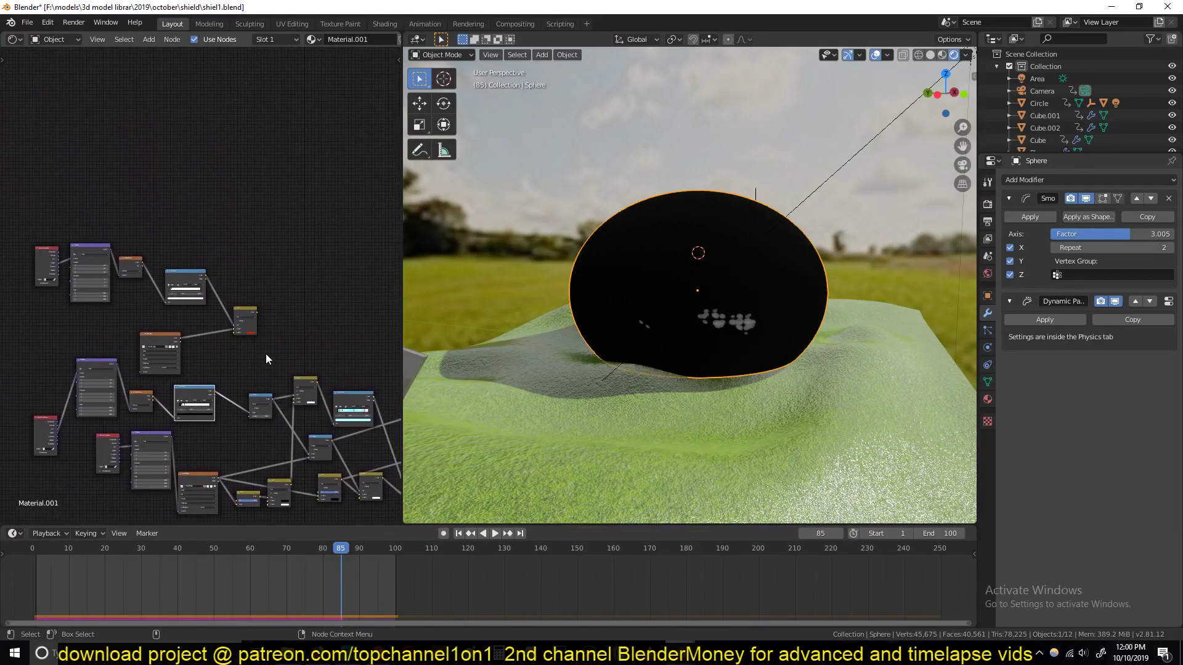
scroll(274, 324, "up", 2)
left_click(260, 330, "ctrl+shift")
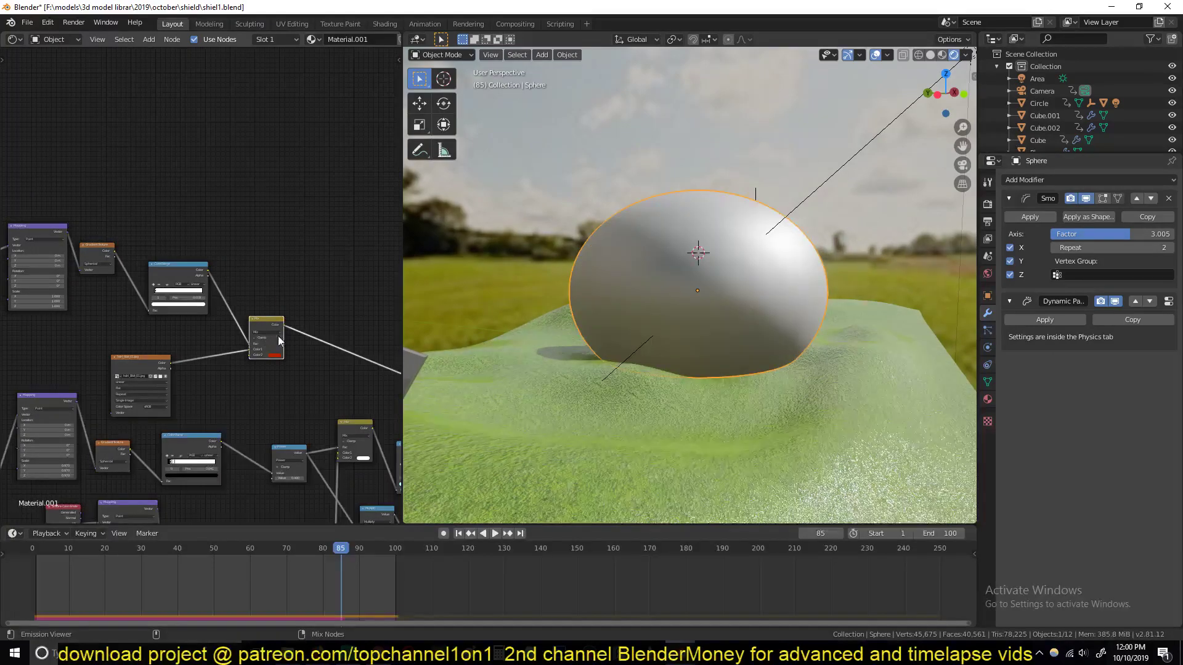
Step: Reconnect the Principled BSDF to the Material Output to display the complete shield material
middle_click_drag(324, 492, 98, 209)
scroll(222, 308, "up", 5)
scroll(206, 265, "down", 5)
middle_click_drag(217, 247, 140, 243)
left_click(176, 194)
left_click(297, 258, "ctrl+shift")
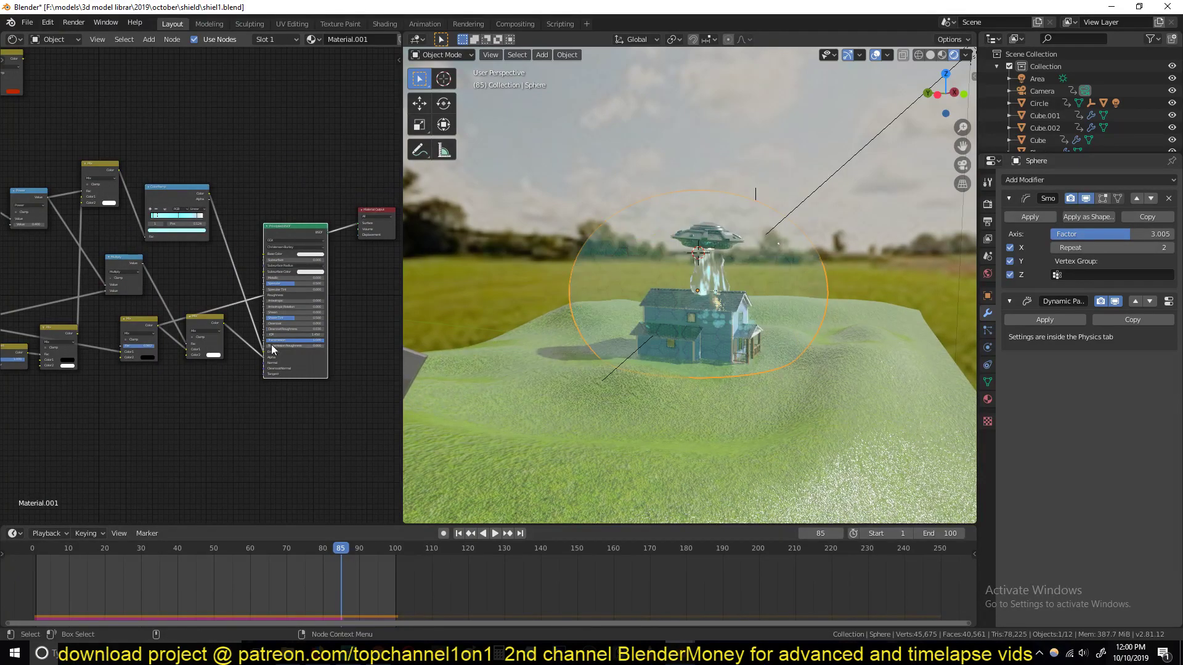
Step: Play the animation from frame 11 to check the hexagon shield's reaction to the cube impacts
scroll(275, 346, "up", 2)
left_click(71, 570)
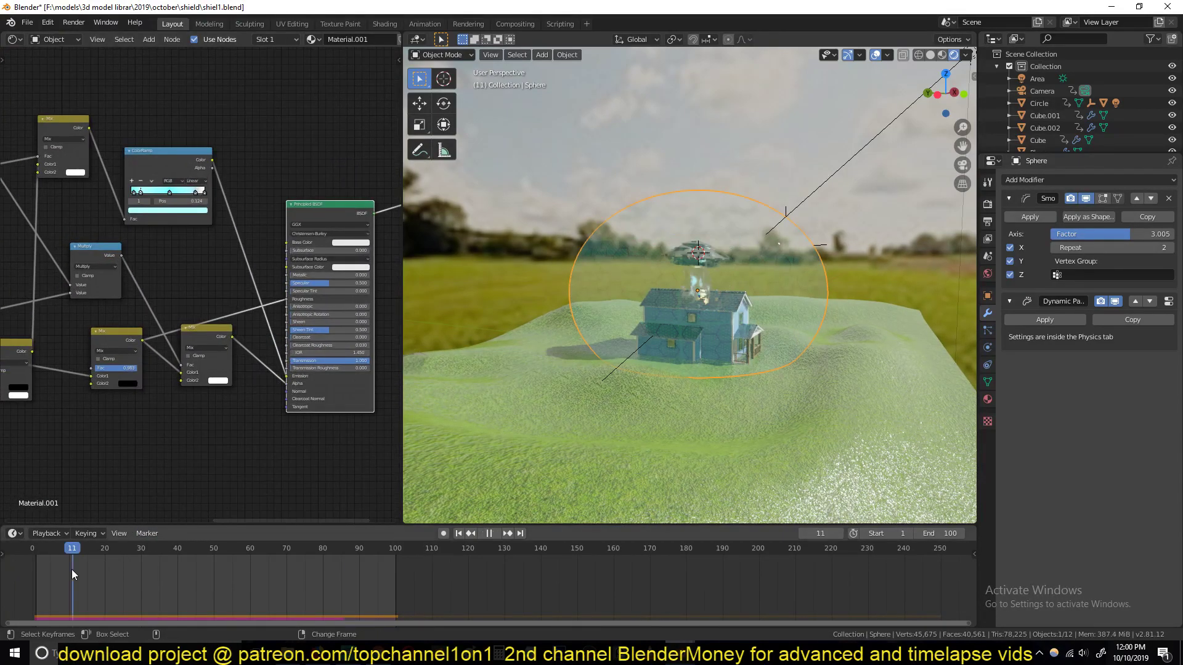
key("space")
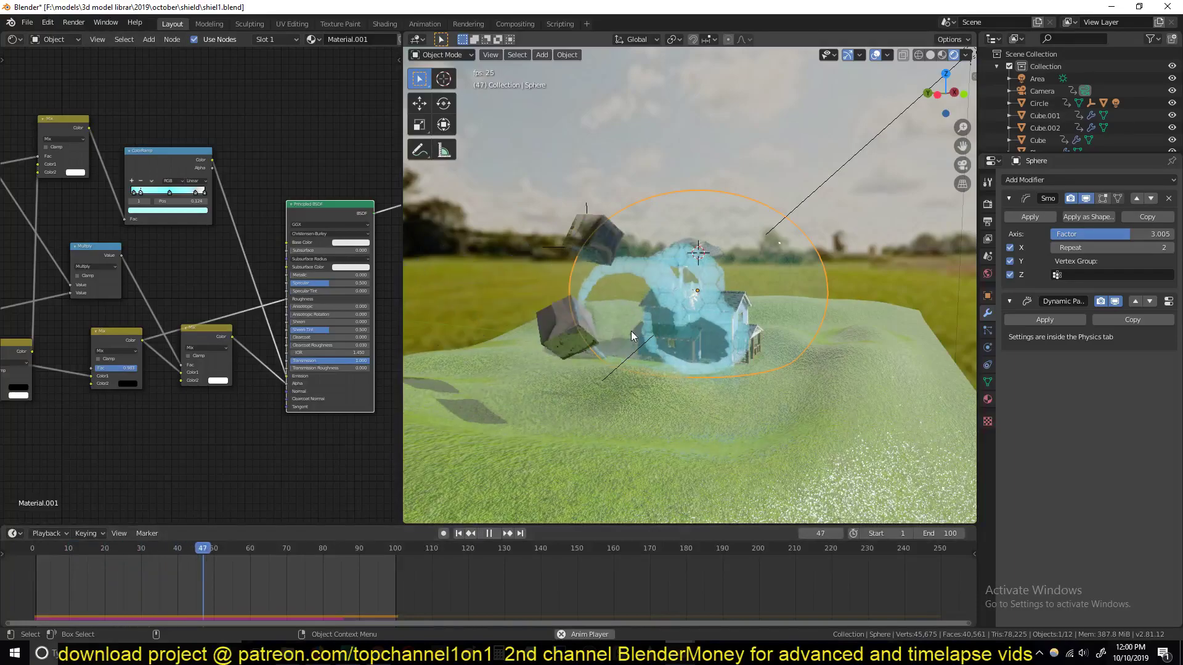